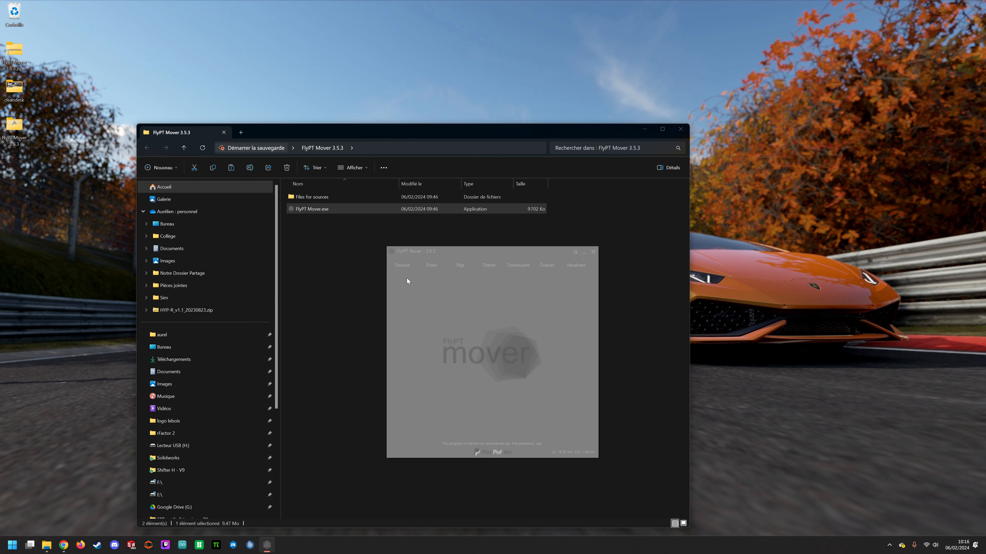
# - Associate .Mover files with this FlyPT Mover executable in the program options, accepting the registry change
pyautogui.rightClick(478, 318)
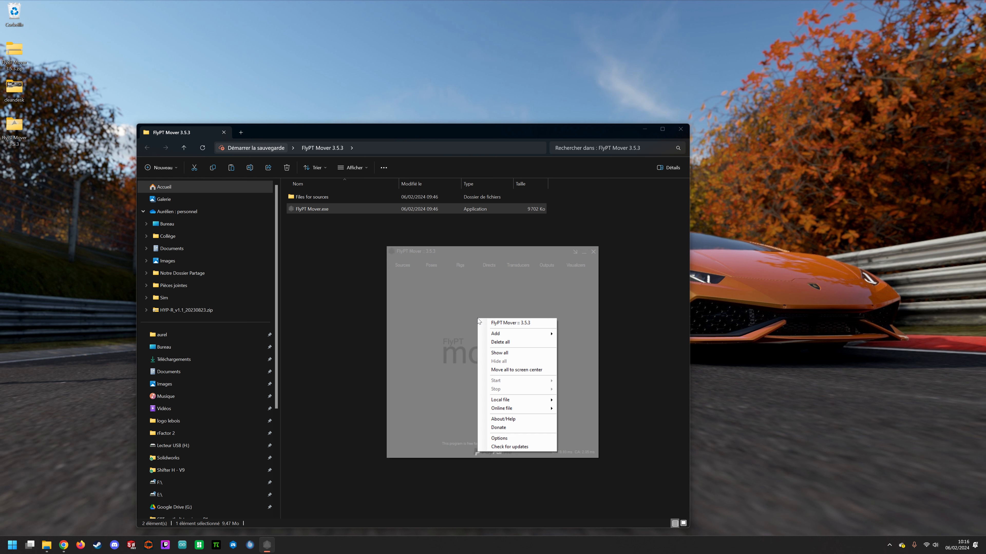
pyautogui.click(518, 440)
pyautogui.click(112, 233)
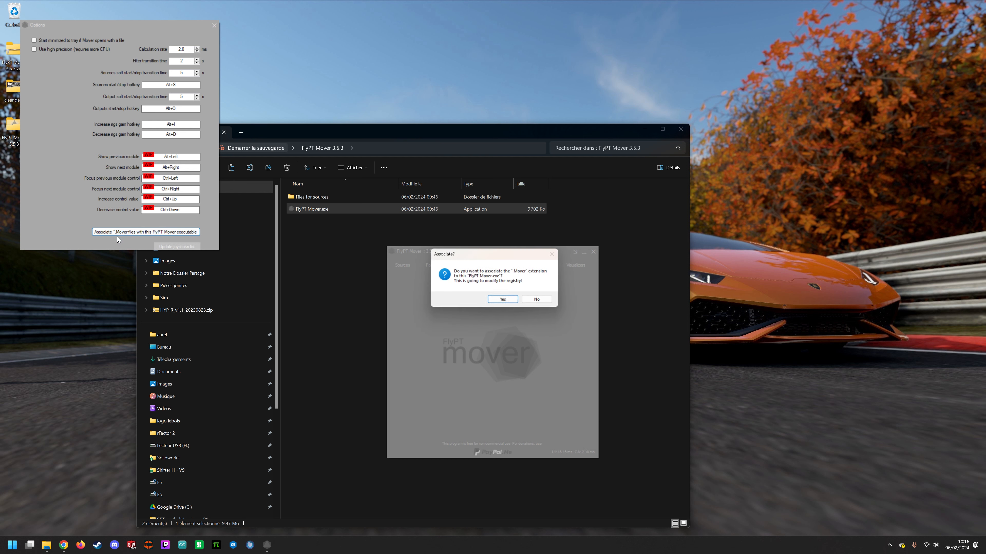
pyautogui.click(505, 300)
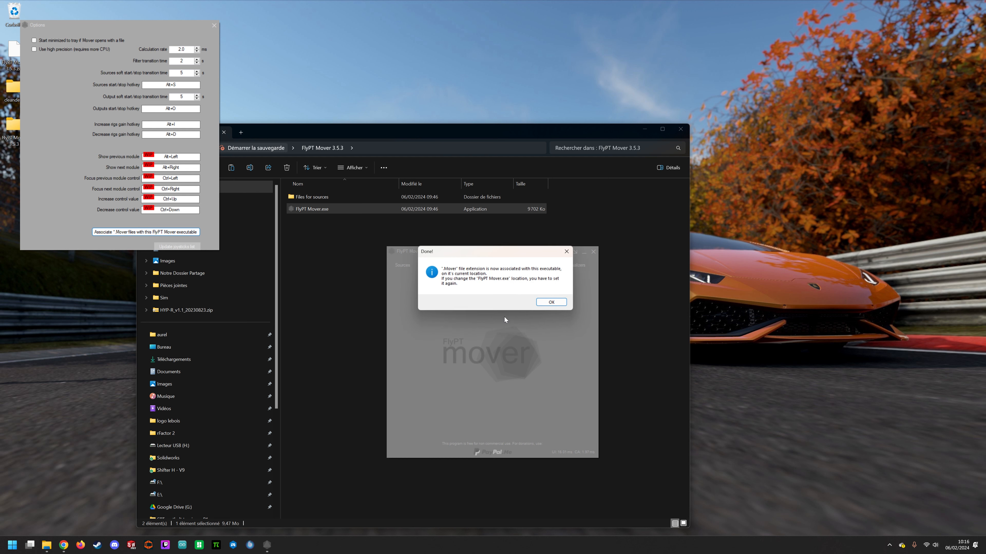
pyautogui.click(554, 302)
pyautogui.click(401, 307)
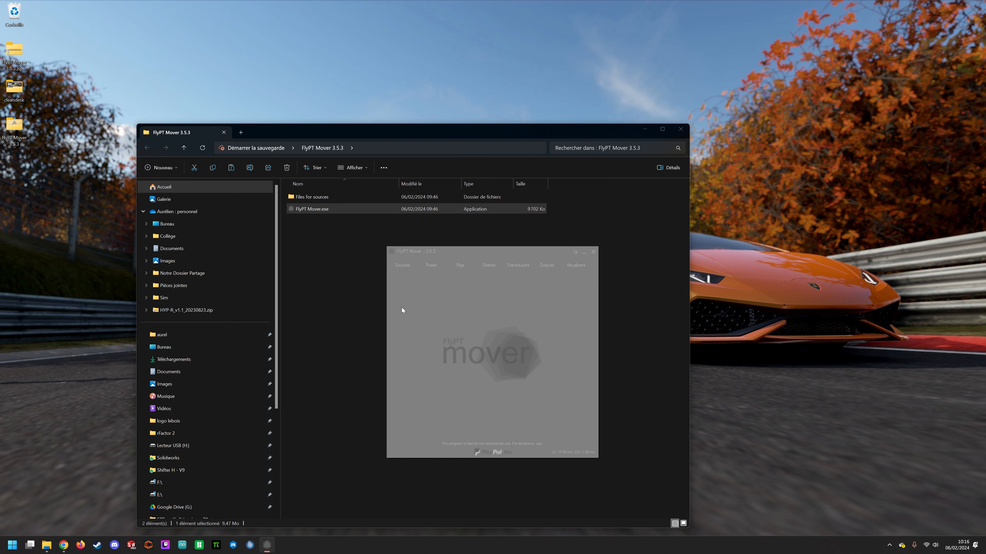
# - Save the empty setup as a new local file on the desktop named "profile test New.Mover"
pyautogui.rightClick(450, 318)
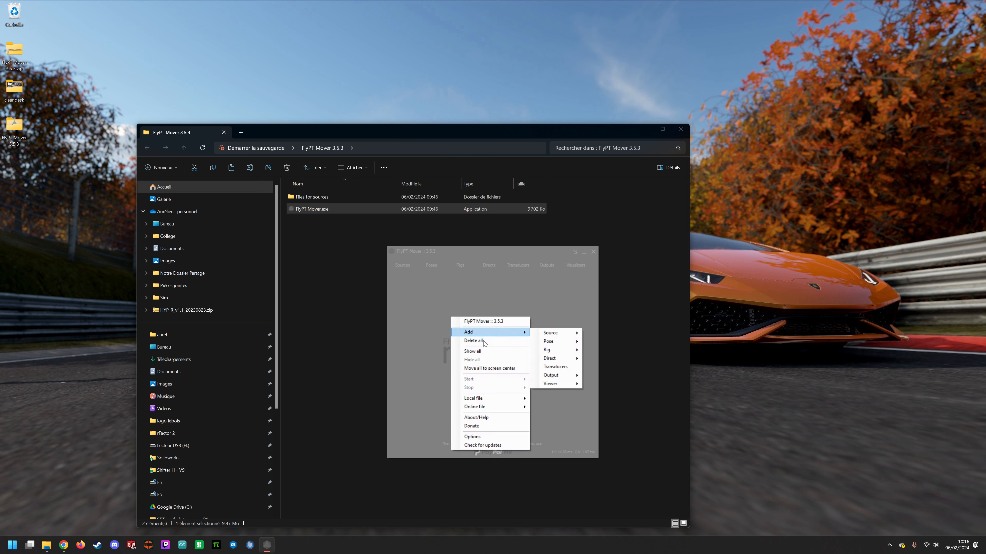
pyautogui.moveTo(485, 401)
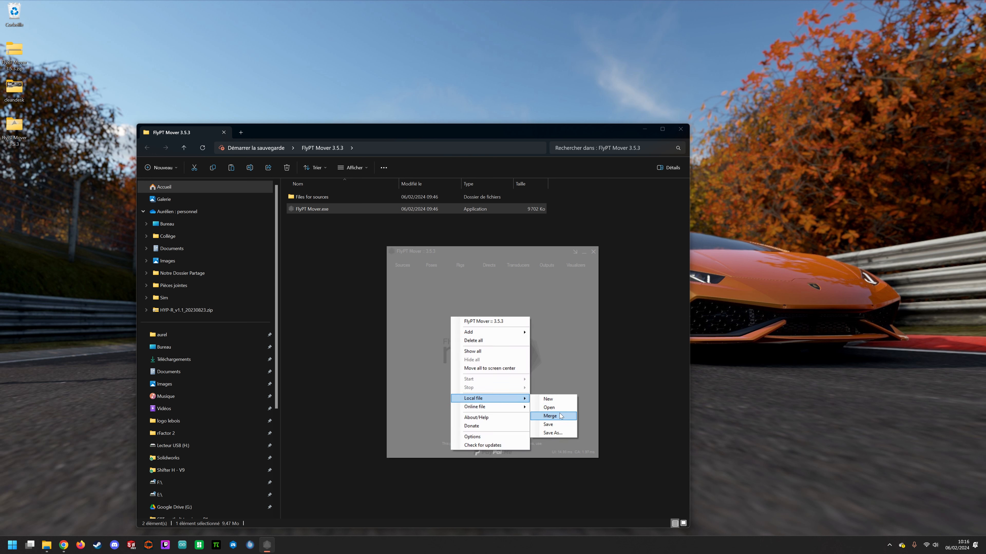
pyautogui.click(555, 433)
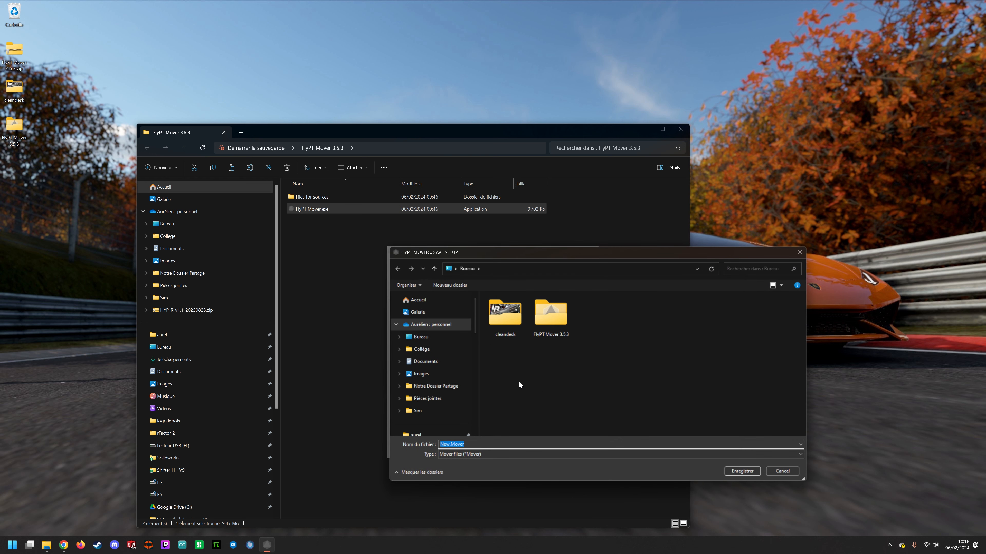
pyautogui.press('Home')
pyautogui.write('profile test')
pyautogui.press('Return')
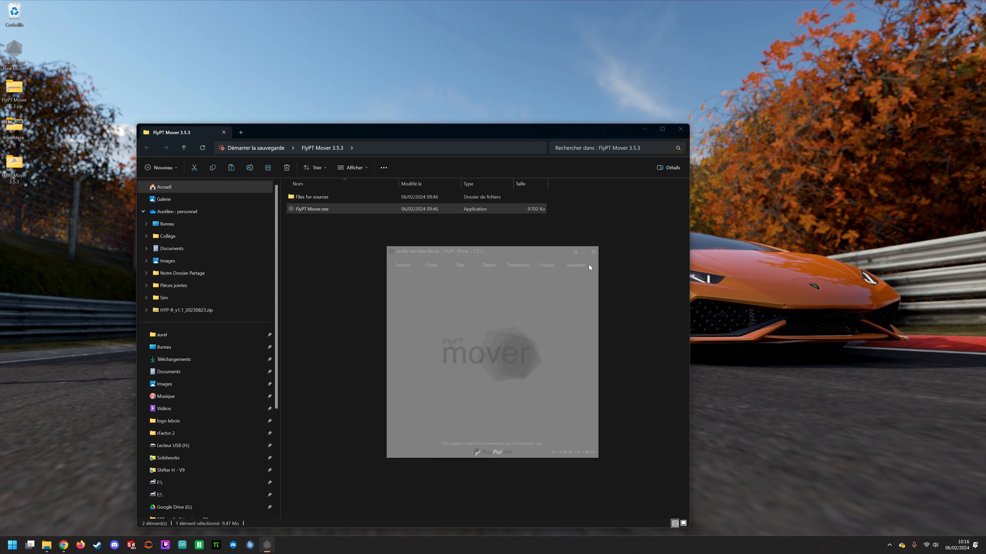
# - Close the program and reopen it from the saved profile on the desktop, moving its window slightly
pyautogui.click(592, 251)
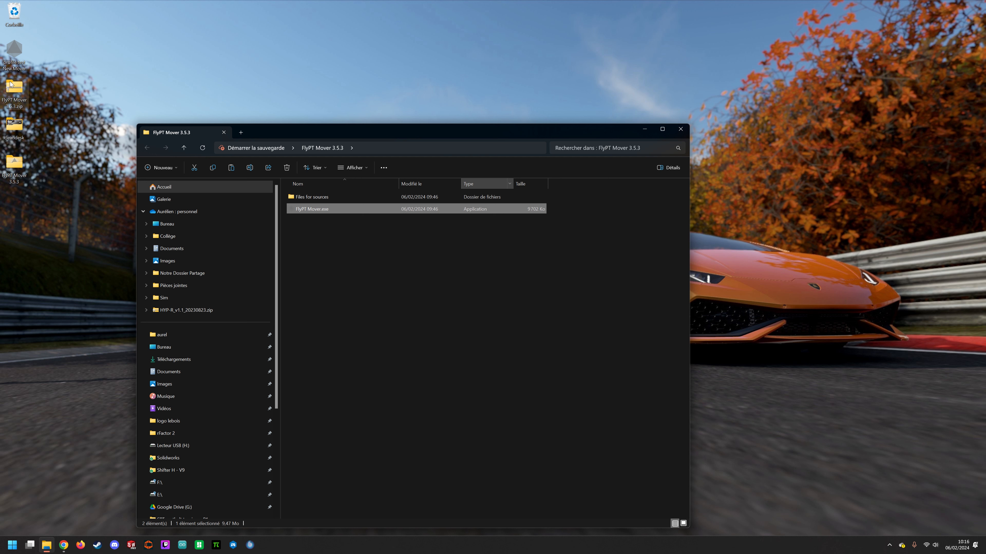
pyautogui.doubleClick(16, 58)
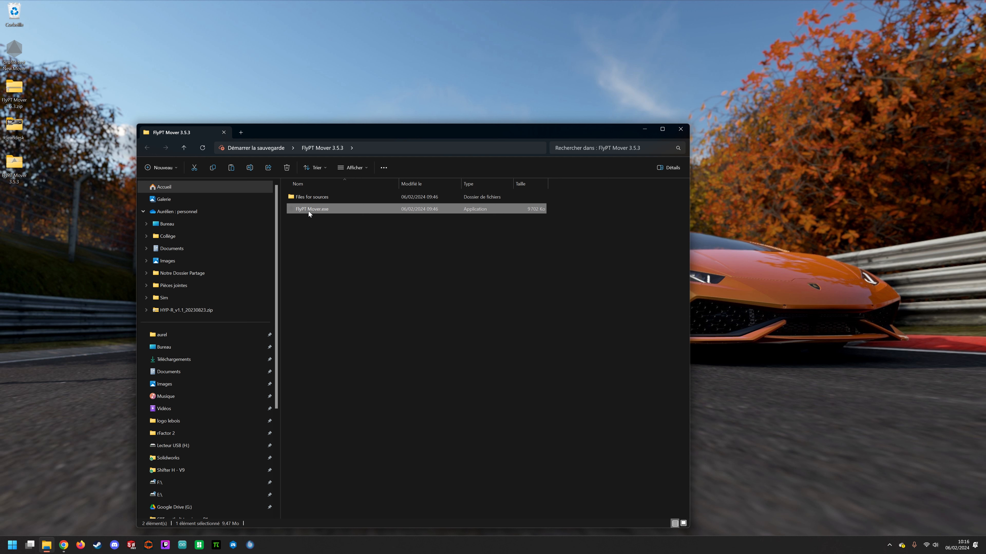
pyautogui.doubleClick(15, 54)
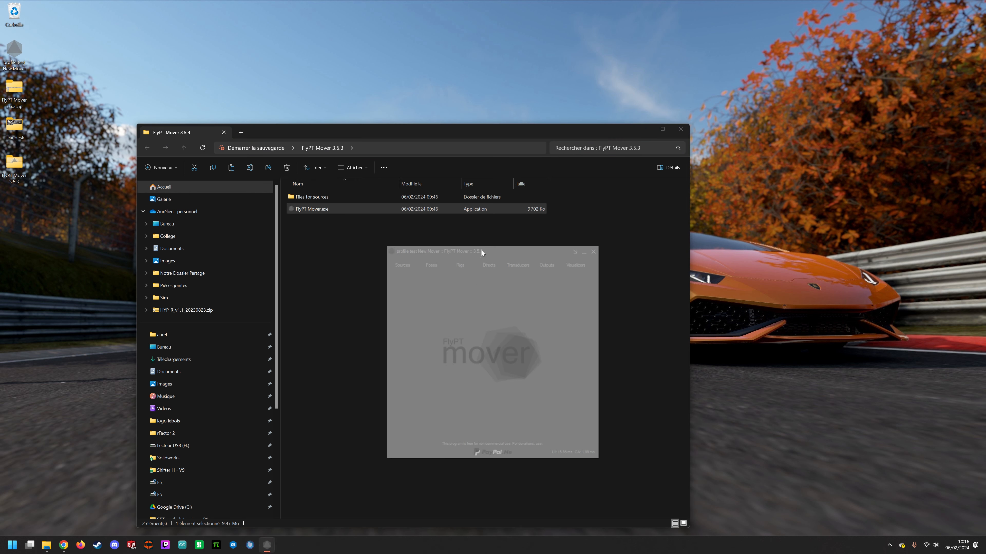
pyautogui.moveTo(481, 250)
pyautogui.mouseDown()
pyautogui.moveTo(470, 236)
pyautogui.moveTo(479, 234)
pyautogui.mouseUp()
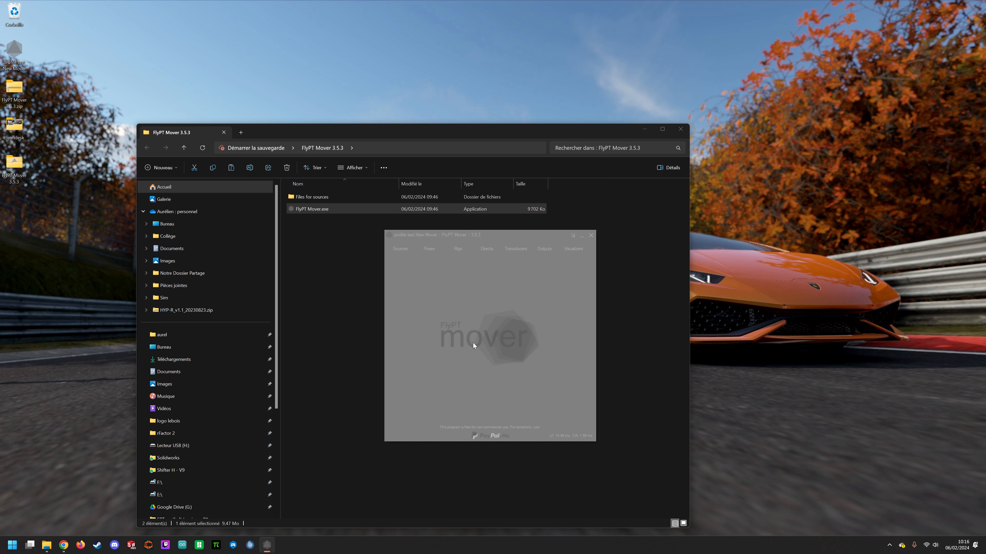
# - Add the KartKraft (UDP) and LFS (UDP) game sources to the setup
pyautogui.rightClick(398, 305)
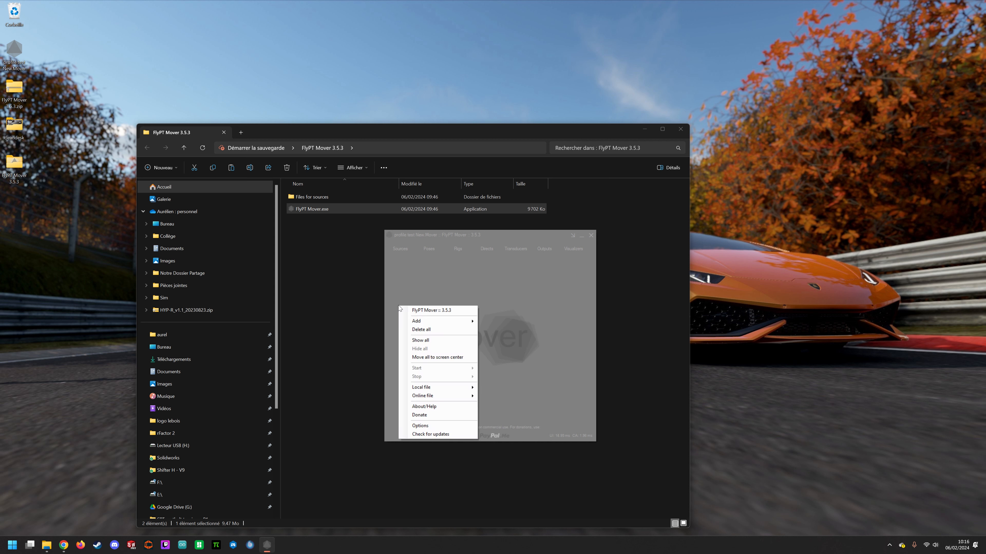
pyautogui.moveTo(415, 324)
pyautogui.moveTo(499, 322)
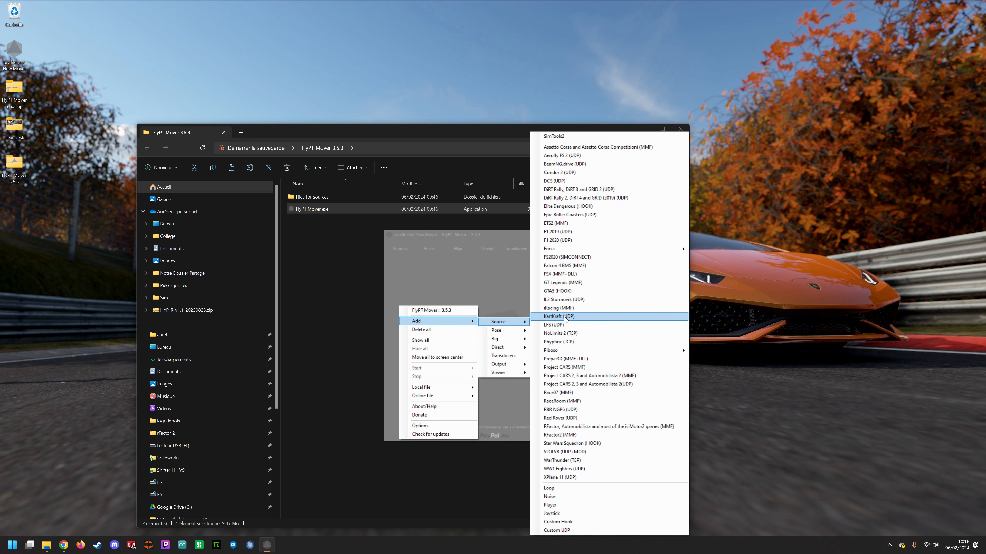
pyautogui.click(566, 318)
pyautogui.rightClick(428, 313)
pyautogui.moveTo(471, 329)
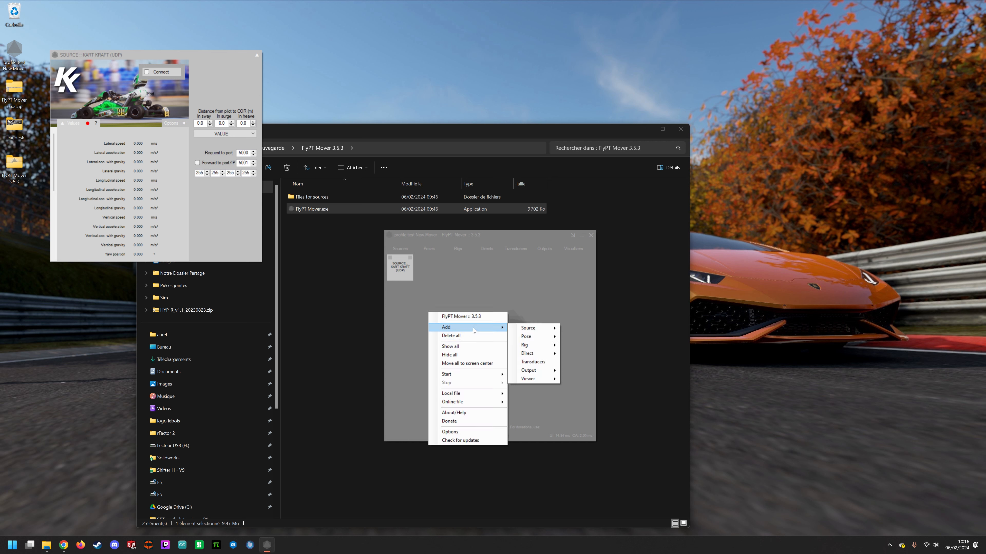
pyautogui.moveTo(545, 330)
pyautogui.click(595, 327)
# - Add the FSX (MMF+DLL) game source to the setup
pyautogui.rightClick(480, 328)
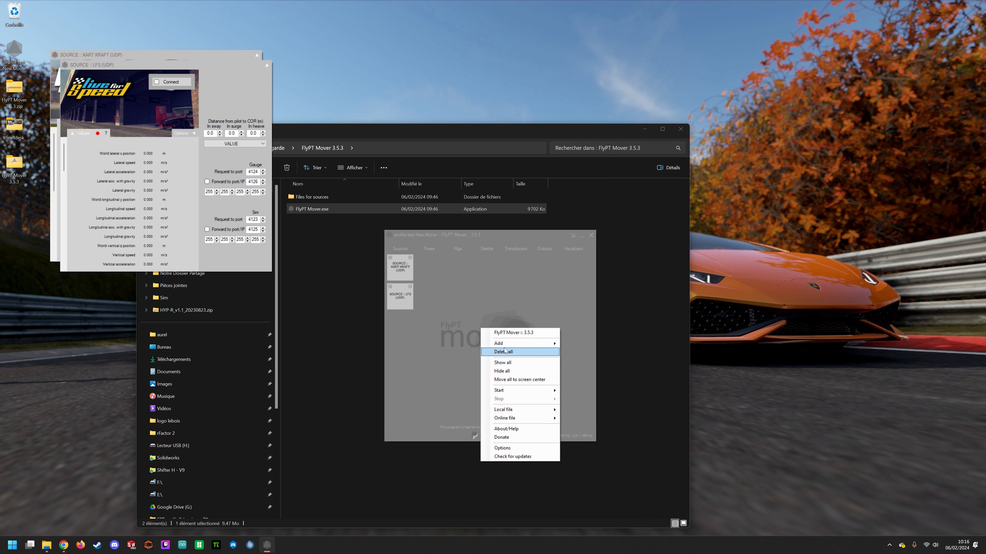
pyautogui.moveTo(504, 344)
pyautogui.moveTo(609, 342)
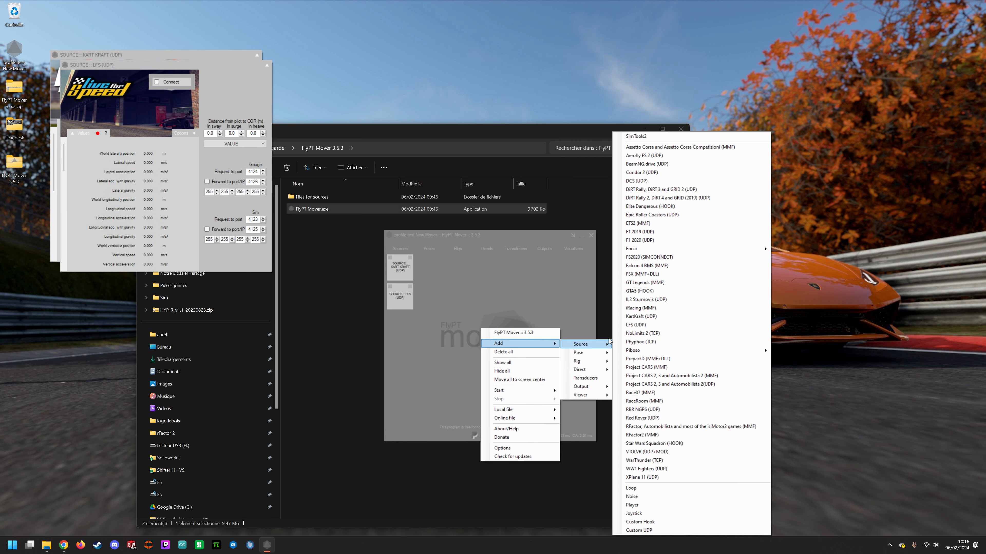
pyautogui.click(635, 275)
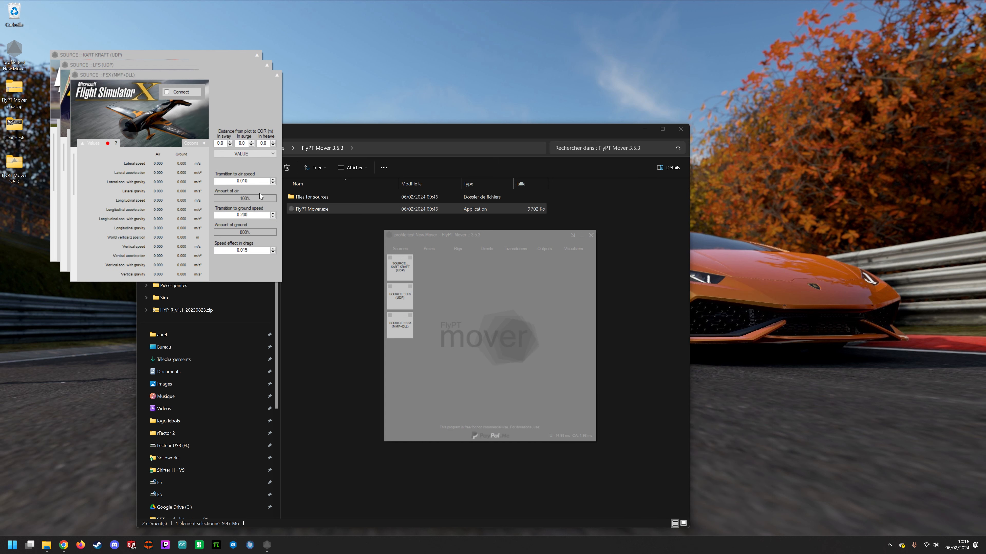
# - Start the connections of the FSX, LFS and KartKraft sources and allow FlyPT Mover access to public and private networks
pyautogui.click(167, 92)
pyautogui.moveTo(158, 72); pyautogui.dragTo(138, 183)
pyautogui.click(156, 82)
pyautogui.moveTo(162, 66); pyautogui.dragTo(158, 147)
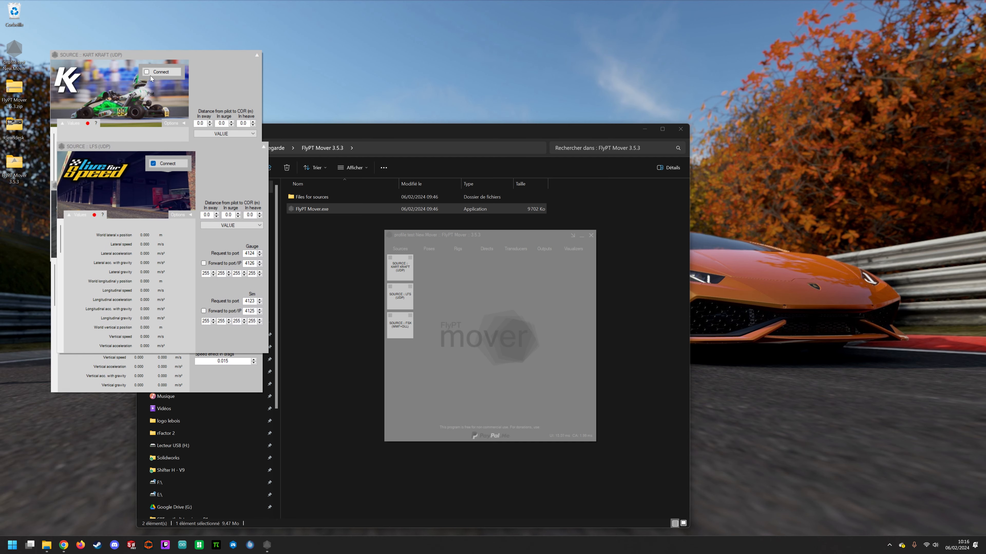
pyautogui.click(146, 72)
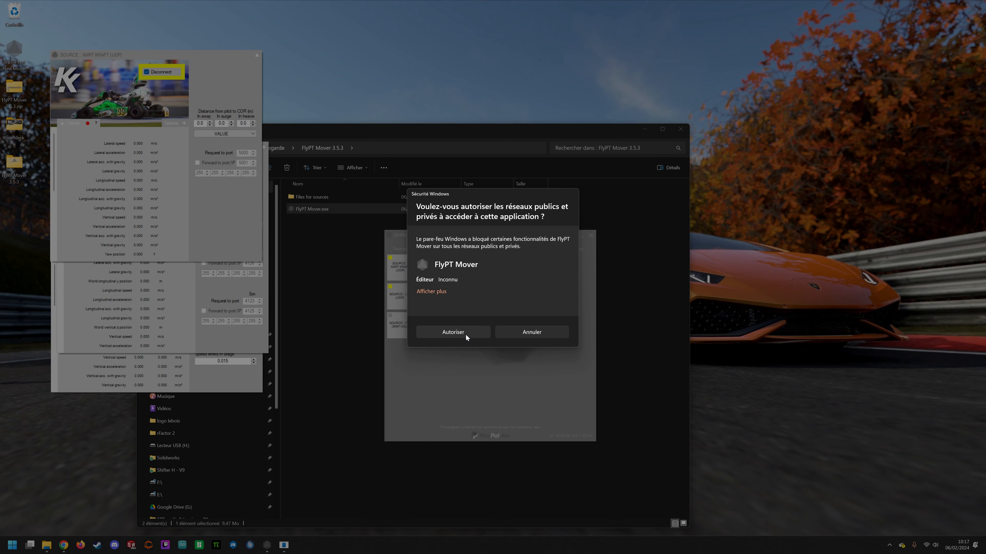
pyautogui.click(461, 331)
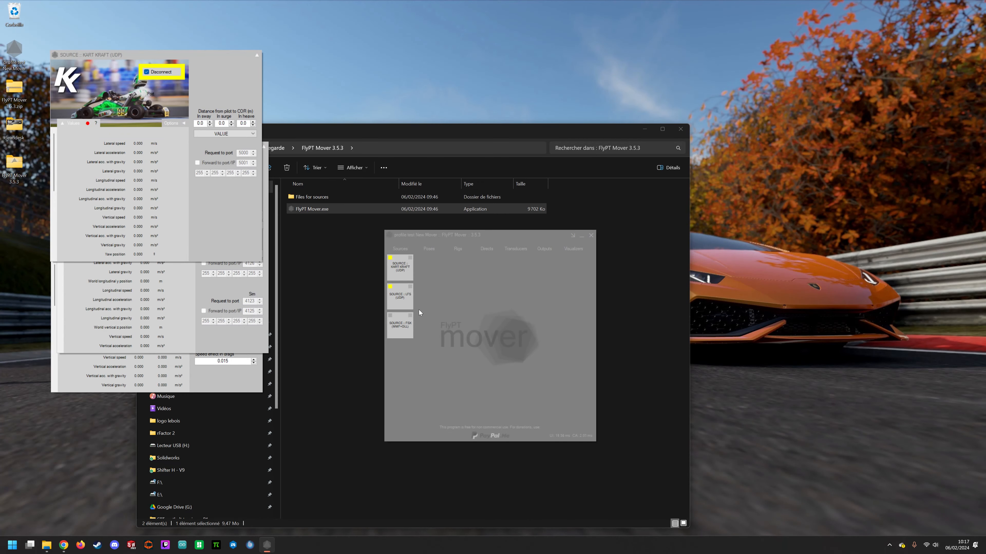
# - Add a From motion pose and switch it to the SimTools order
pyautogui.rightClick(427, 274)
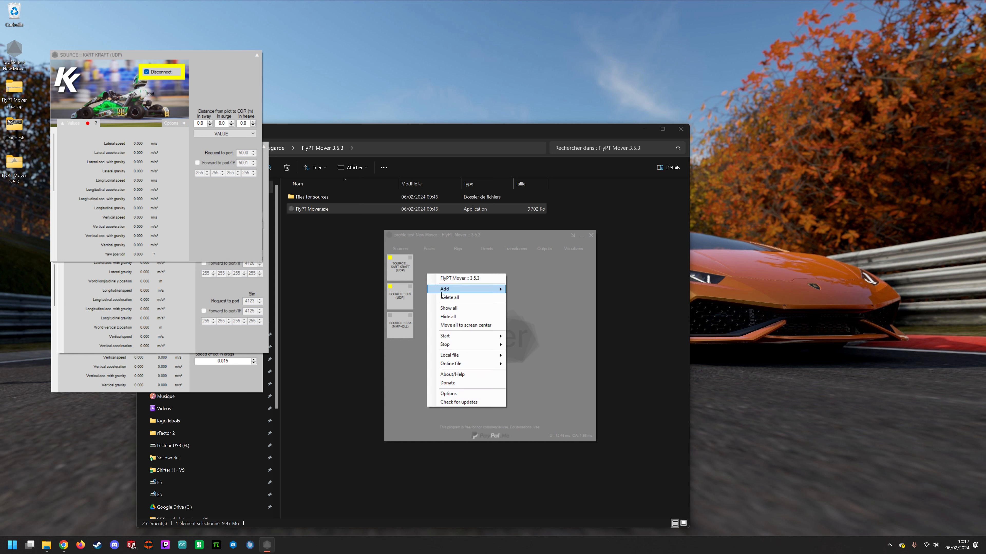
pyautogui.moveTo(442, 292)
pyautogui.moveTo(543, 301)
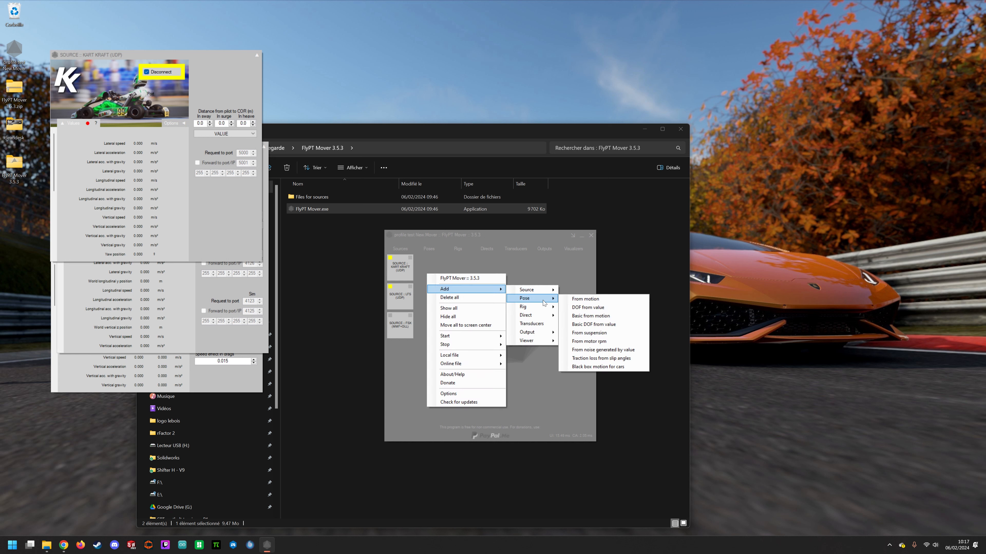
pyautogui.click(573, 301)
pyautogui.moveTo(413, 96); pyautogui.dragTo(670, 196)
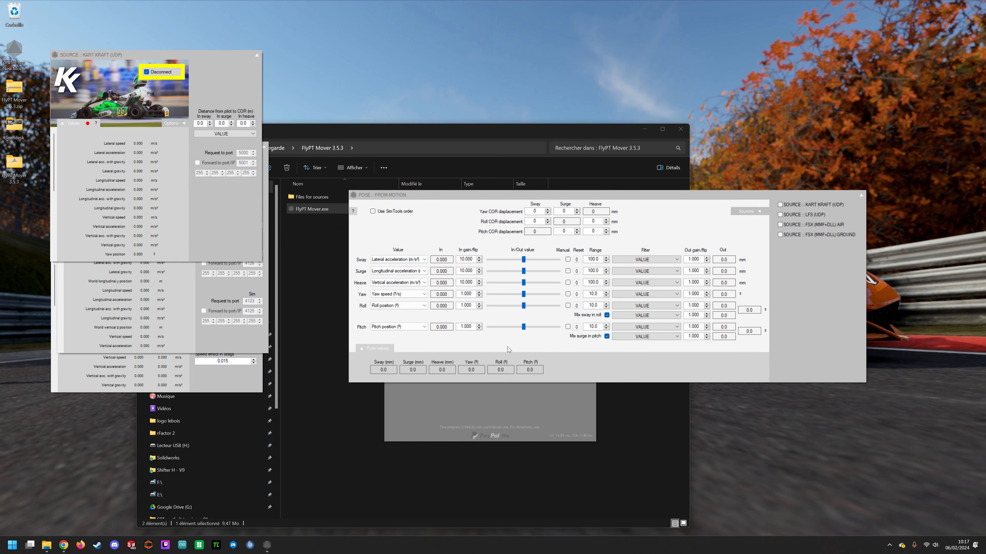
pyautogui.click(373, 211)
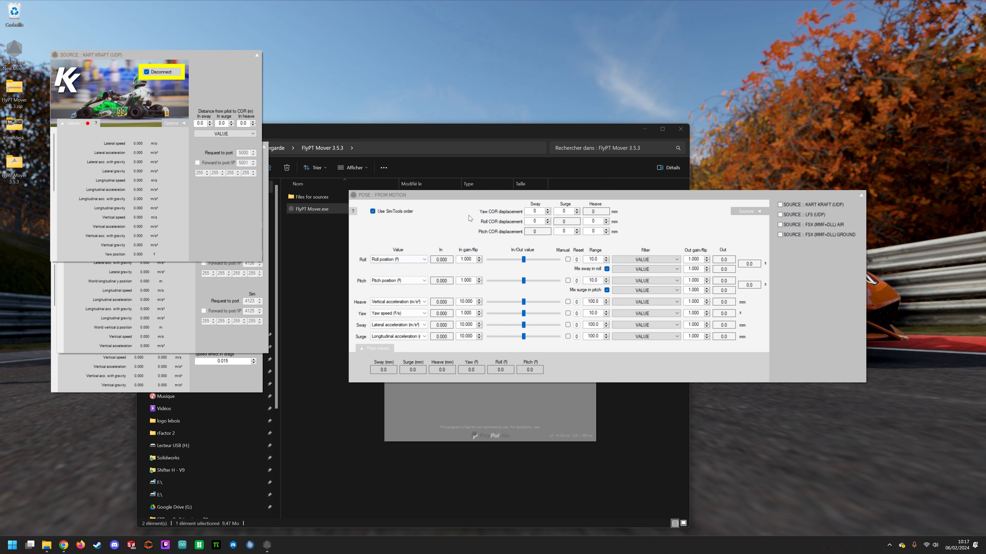
pyautogui.moveTo(424, 201); pyautogui.dragTo(402, 216)
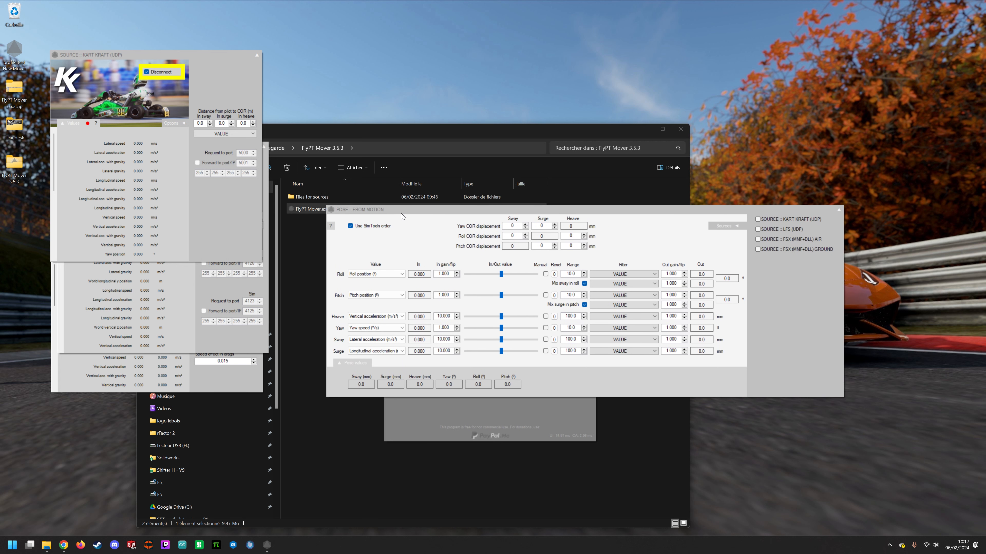
# - Set the roll output gain of the From motion pose to 0.500 and hide the pose window
pyautogui.doubleClick(669, 274)
pyautogui.write('0.500')
pyautogui.moveTo(442, 209); pyautogui.dragTo(421, 204)
pyautogui.click(817, 205)
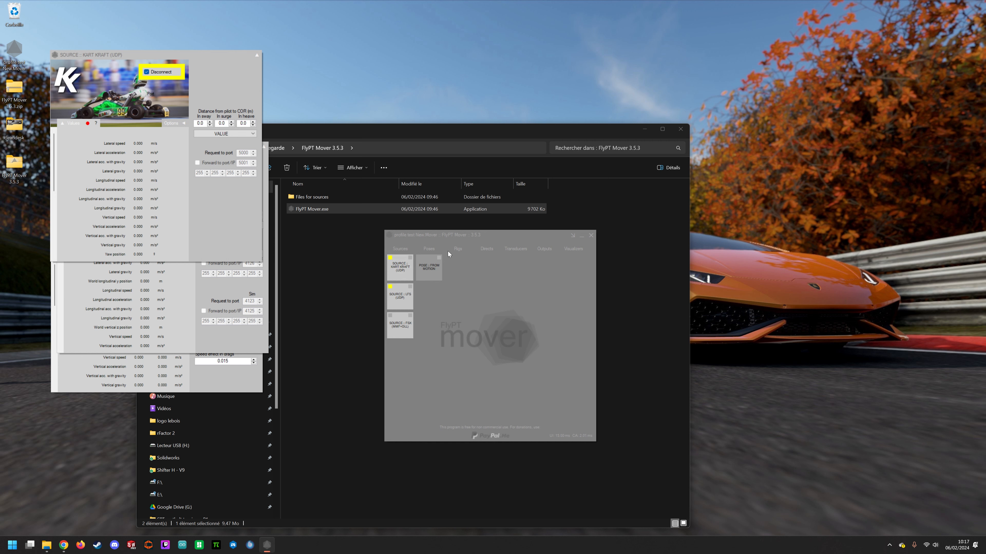
# - Add a "3DOF with 4 linear actuators" rig and move its window clear of the source windows
pyautogui.rightClick(457, 276)
pyautogui.moveTo(473, 291)
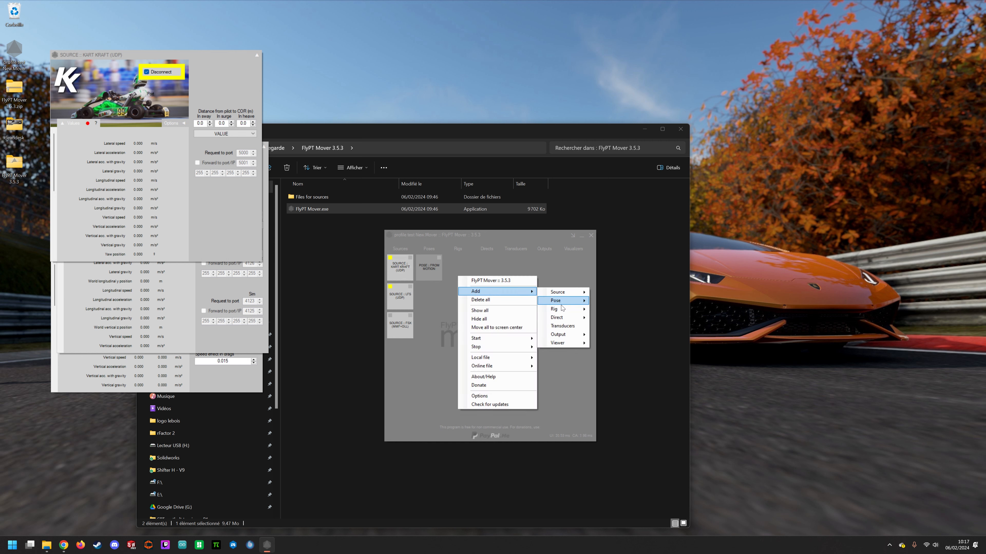
pyautogui.moveTo(563, 309)
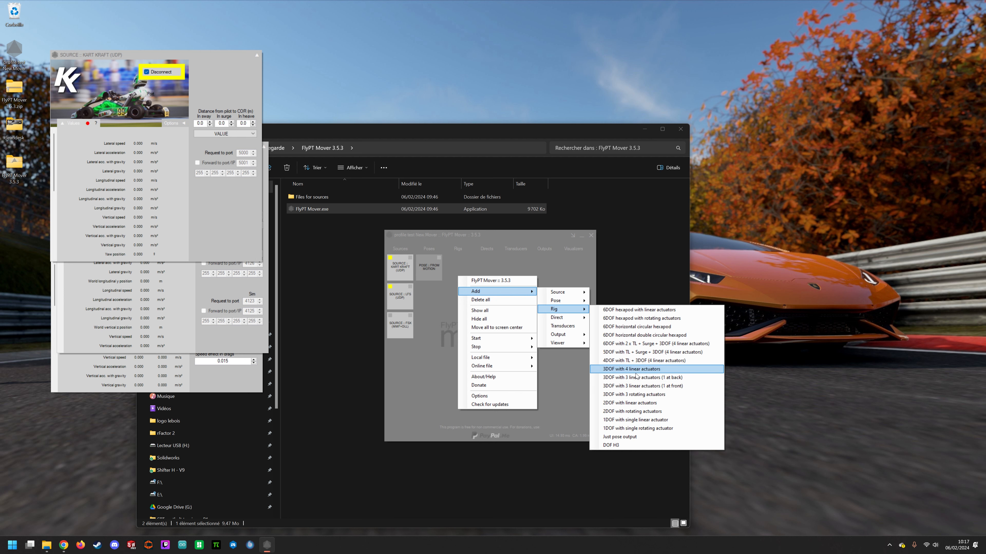
pyautogui.click(623, 370)
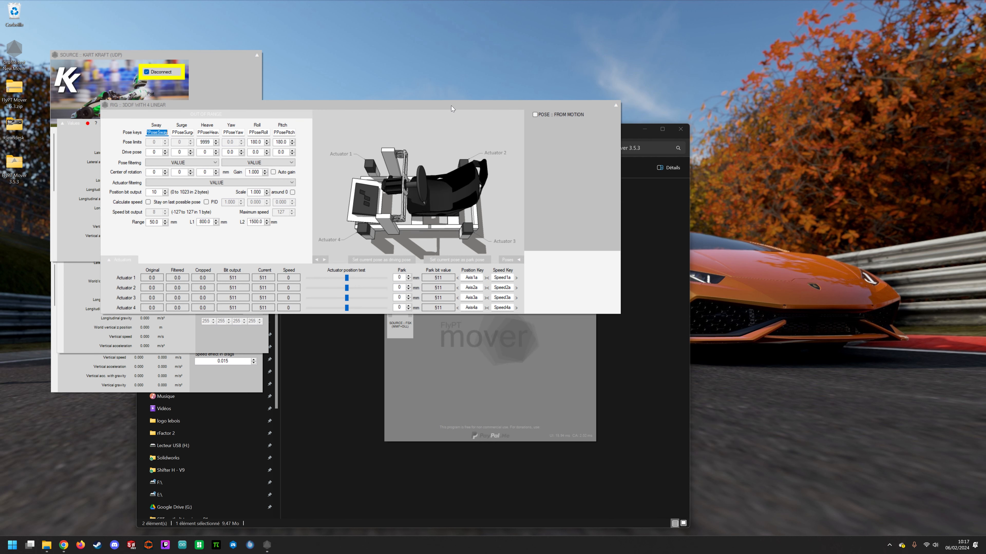
pyautogui.moveTo(451, 106); pyautogui.dragTo(633, 119)
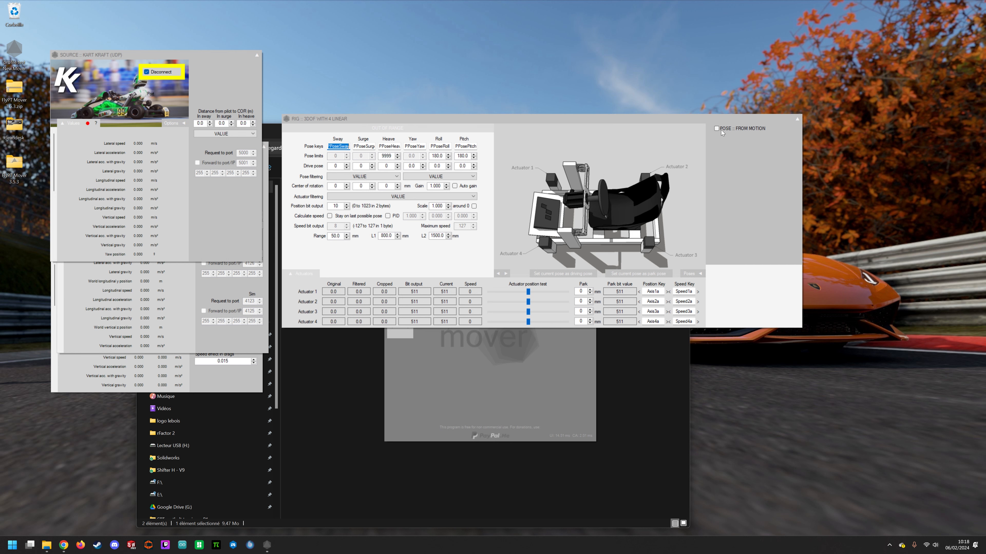
# - Assign the From motion pose to the 3DOF rig and hide the rig window
pyautogui.moveTo(721, 129); pyautogui.dragTo(621, 330)
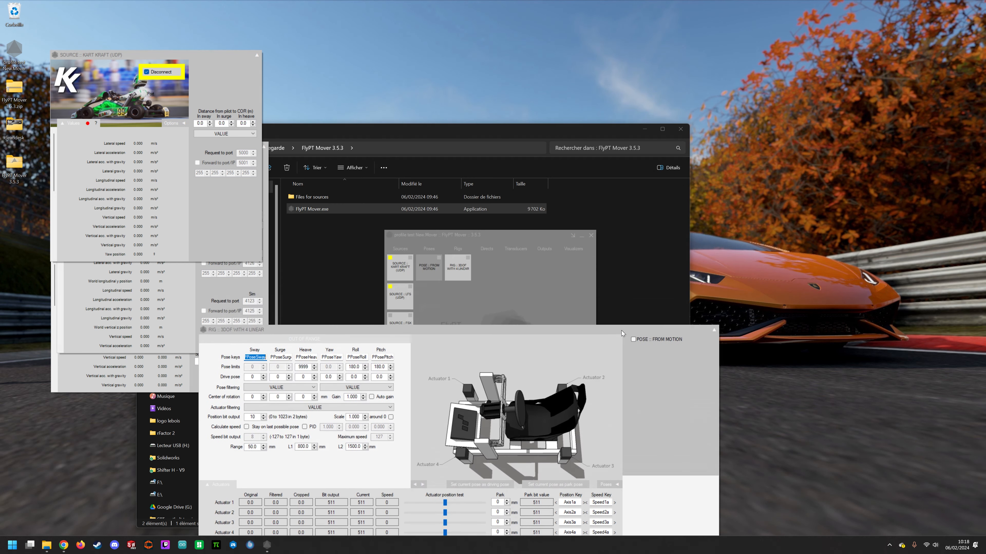
pyautogui.click(633, 340)
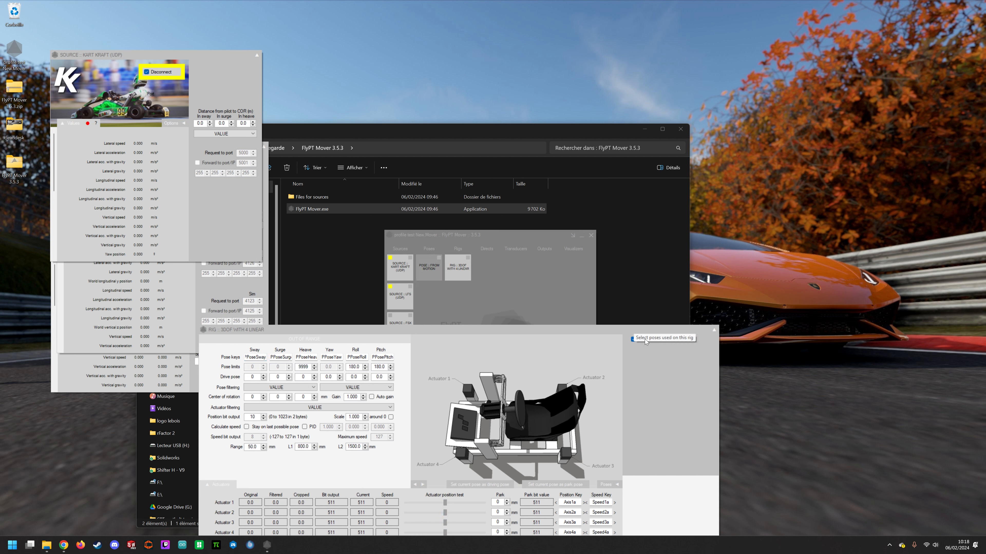
pyautogui.click(715, 330)
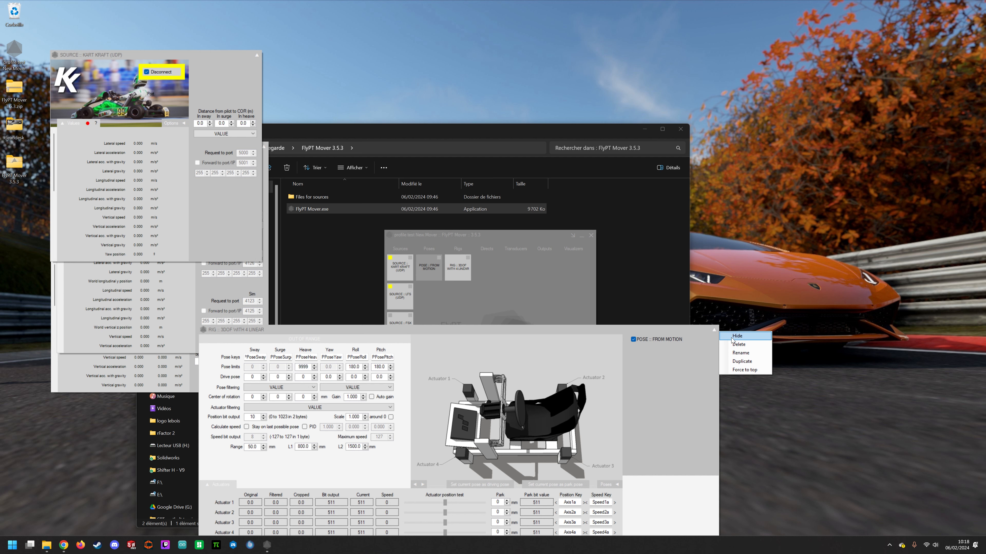
pyautogui.click(730, 336)
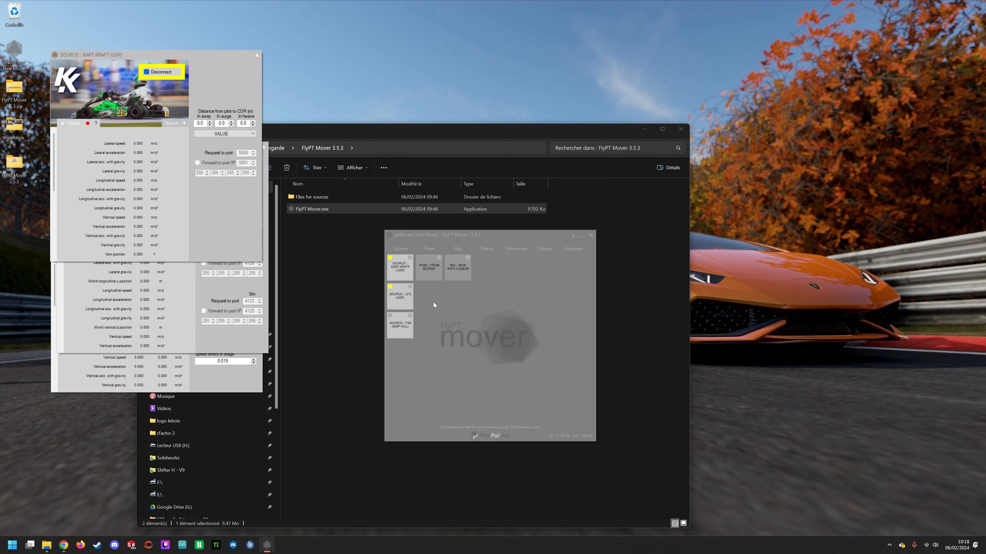
# - Check the sources assigned to the existing From motion pose, then hide its window
pyautogui.click(423, 269)
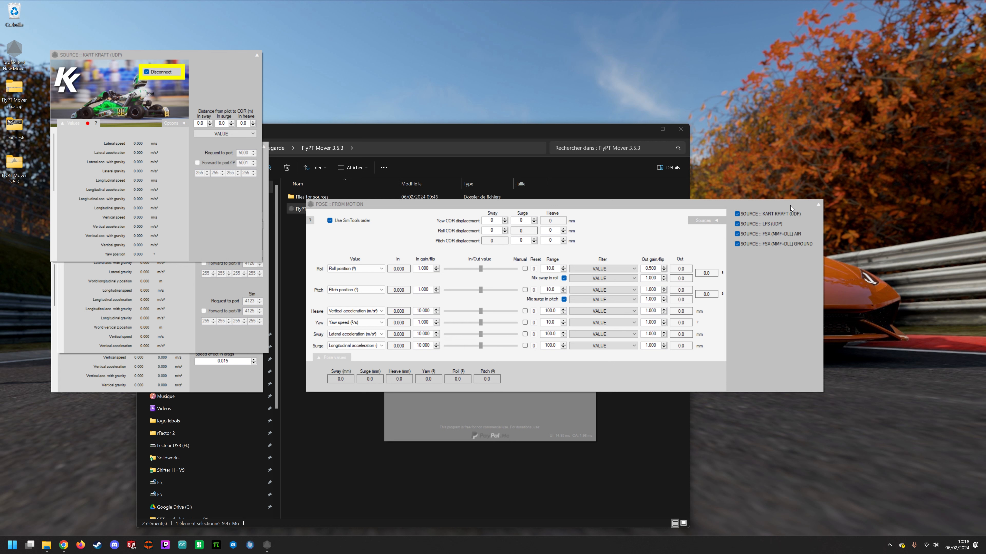
pyautogui.click(819, 205)
pyautogui.click(830, 209)
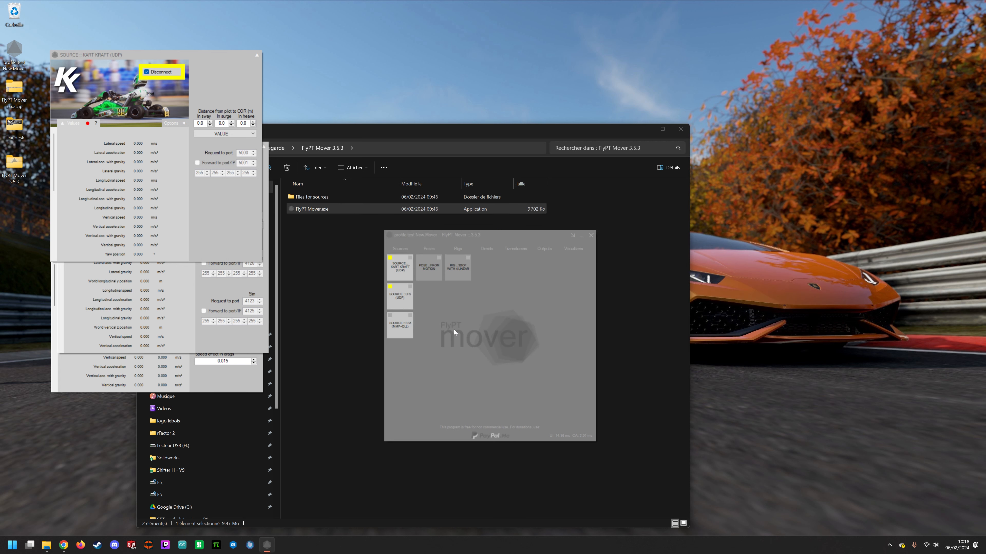
# - Add a second From motion pose, assign the FSX (MMF+DLL) AIR and GROUND sources to it, and hide its window
pyautogui.rightClick(441, 299)
pyautogui.moveTo(481, 312)
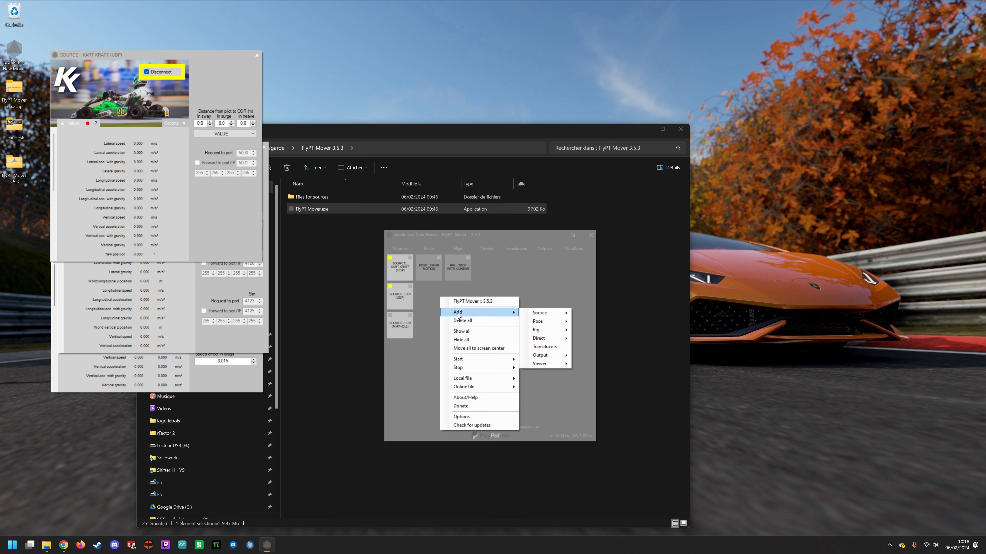
pyautogui.moveTo(541, 322)
pyautogui.click(596, 322)
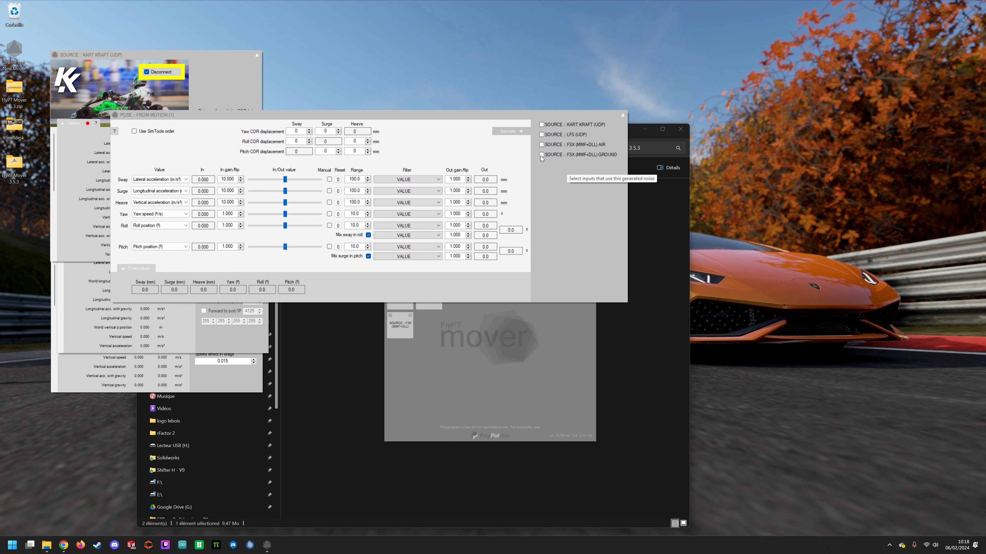
pyautogui.click(541, 155)
pyautogui.click(542, 144)
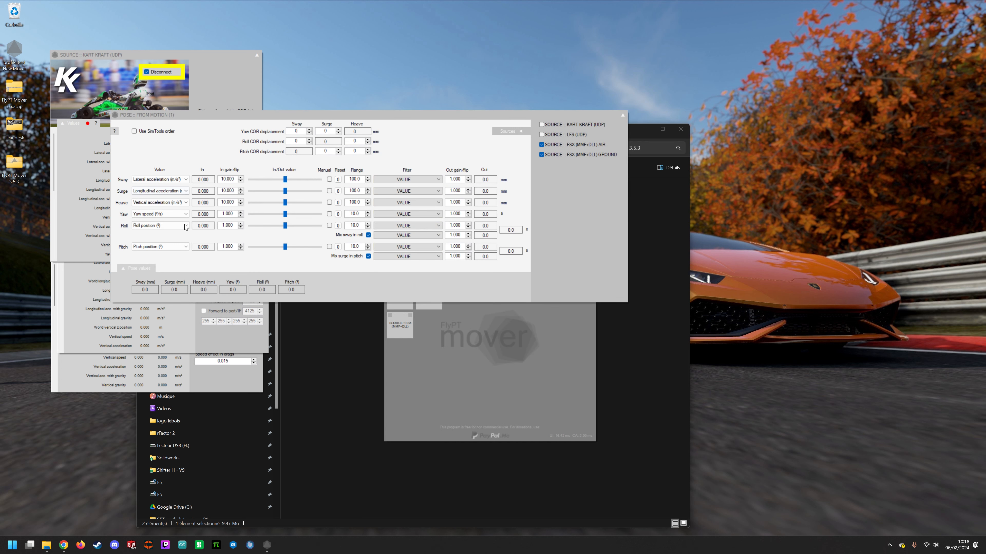
pyautogui.click(622, 117)
pyautogui.click(640, 121)
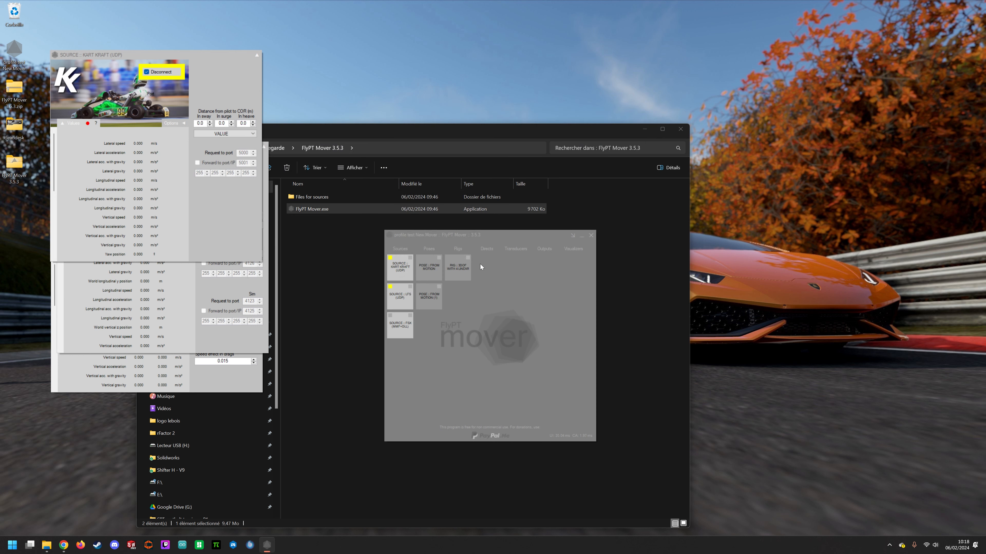
# - Reopen the 3DOF rig and assign the second From motion pose to it as well
pyautogui.click(462, 271)
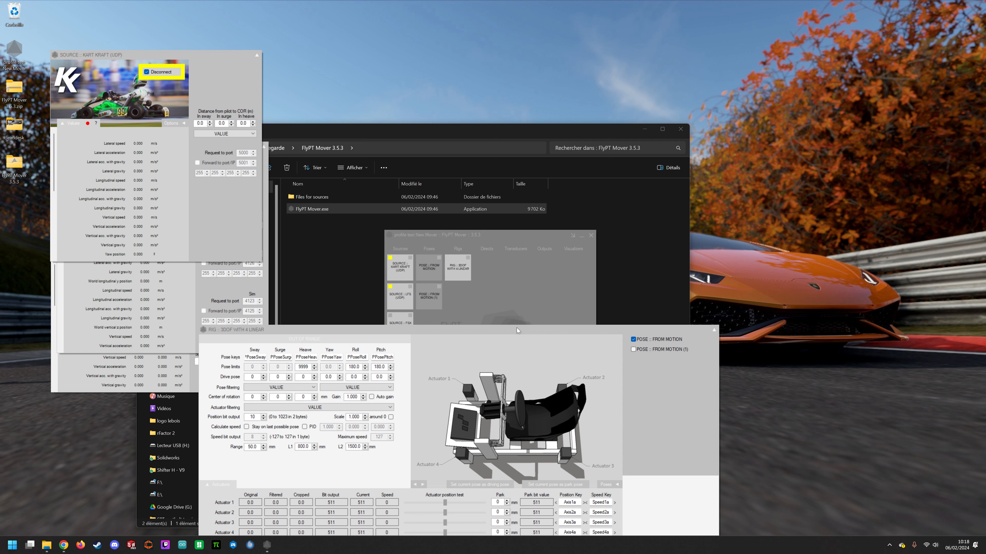
pyautogui.moveTo(517, 330); pyautogui.dragTo(497, 324)
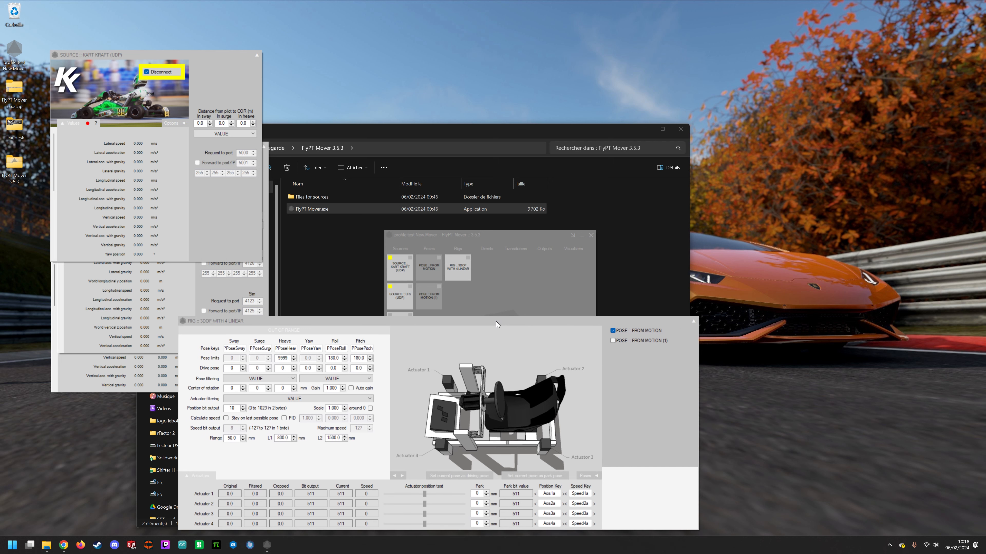
pyautogui.click(613, 341)
# - Move the main FlyPT Mover window clear of the rig window and capture it as a rectangular snip with Outil Capture d'écran
pyautogui.moveTo(492, 242); pyautogui.dragTo(517, 81)
pyautogui.click(12, 545)
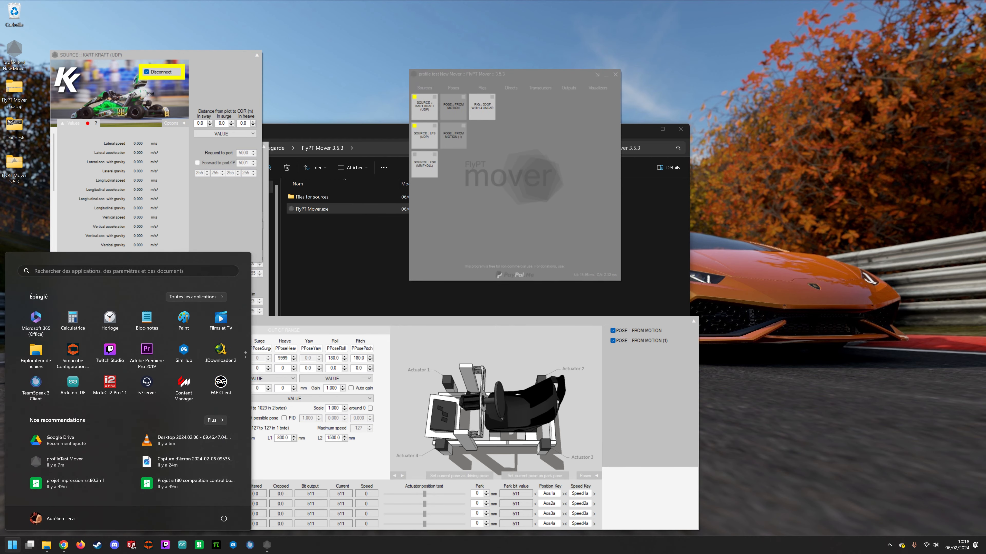
pyautogui.write('ca')
pyautogui.click(49, 331)
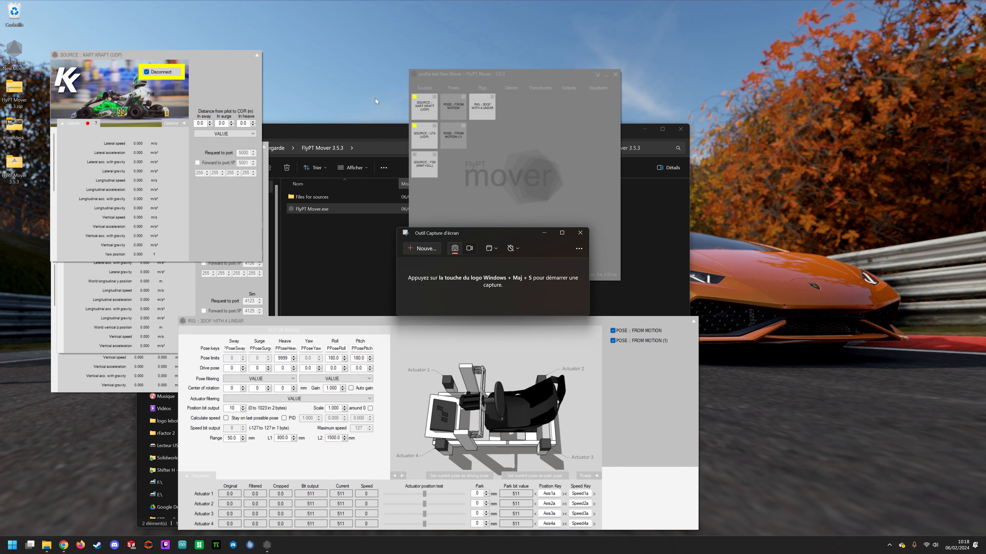
pyautogui.click(414, 239)
pyautogui.click(459, 13)
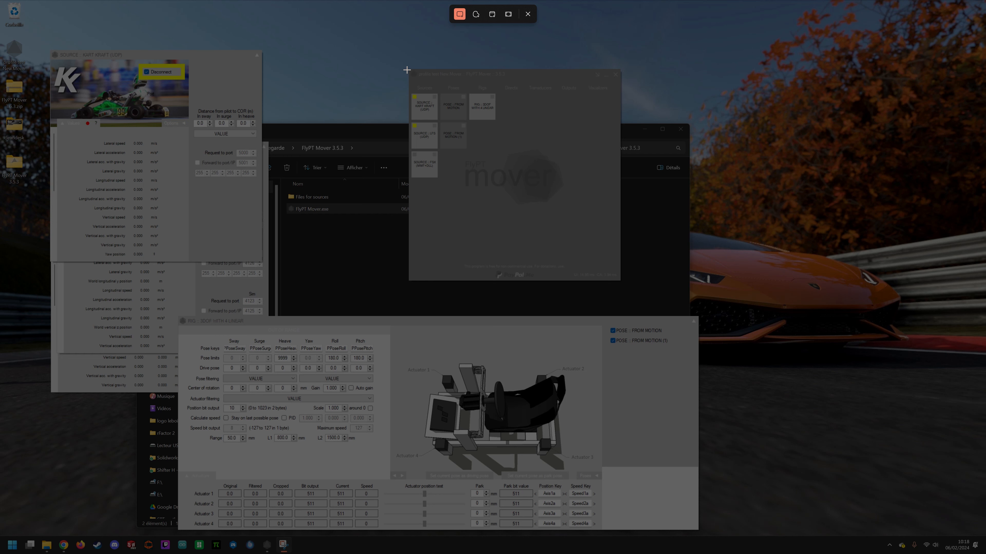
pyautogui.moveTo(408, 69); pyautogui.dragTo(615, 278)
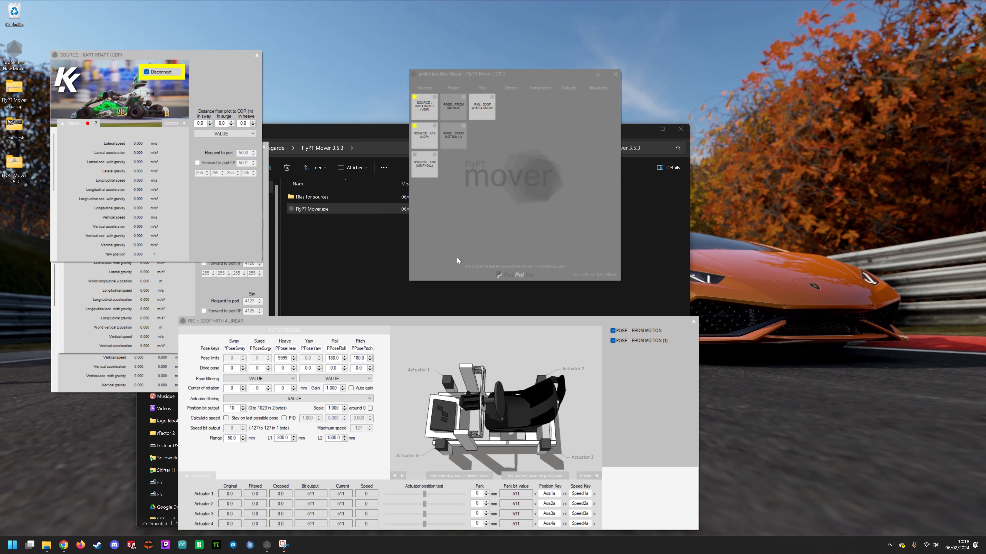
# - Open the capture and draw red arrows linking the FSX source to From motion (1) and From motion (1) to the rig
pyautogui.click(287, 543)
pyautogui.scroll(5, 532, 316)
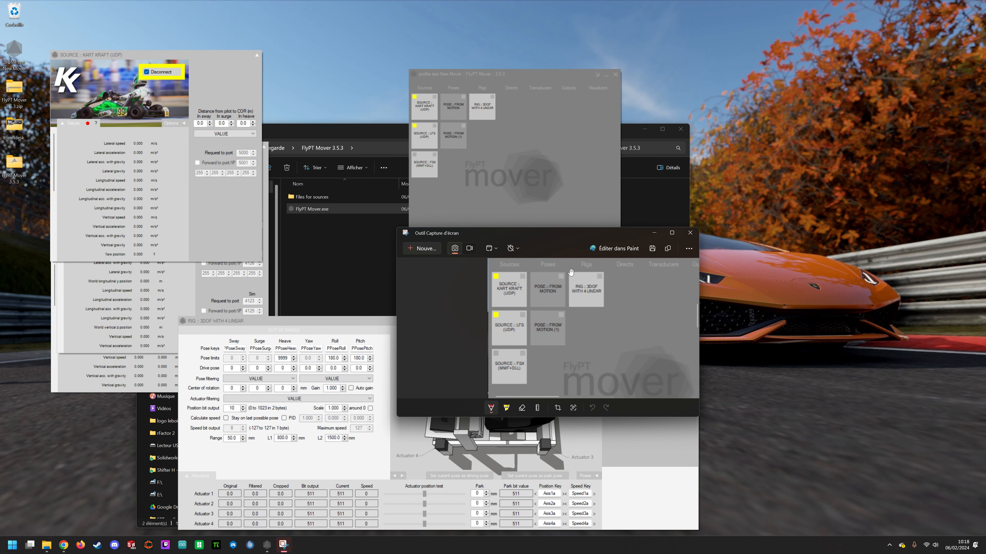
pyautogui.moveTo(567, 232); pyautogui.dragTo(441, 165)
pyautogui.click(365, 341)
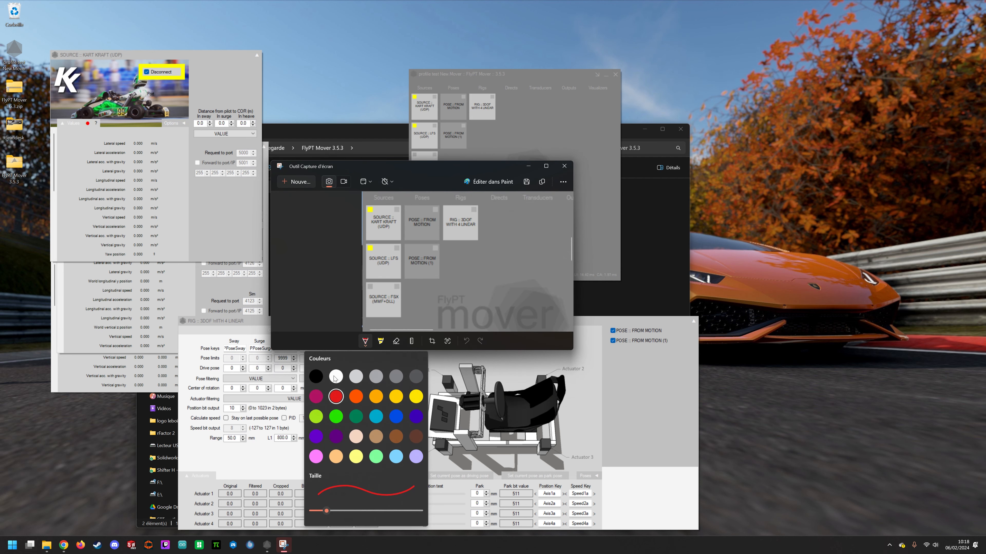
pyautogui.click(383, 309)
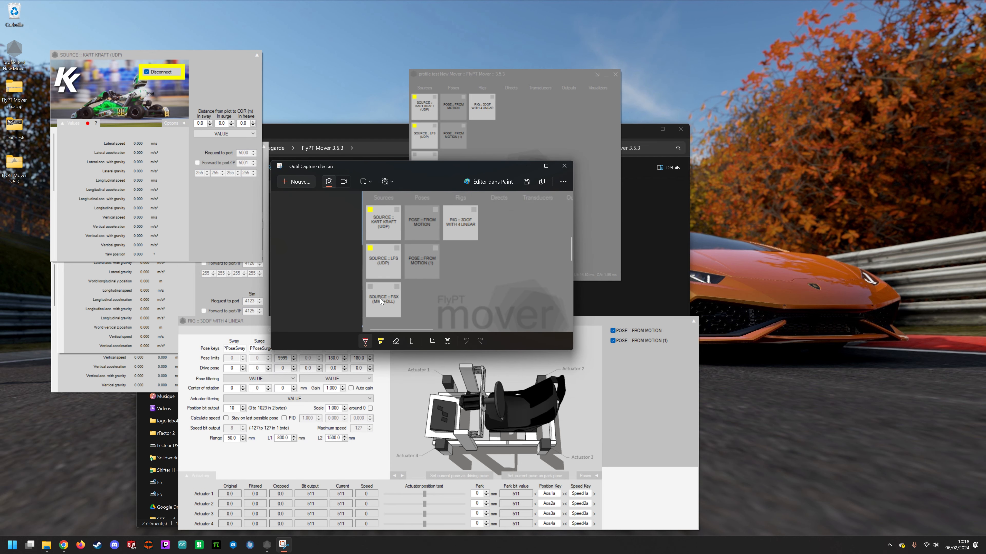
pyautogui.moveTo(383, 298); pyautogui.dragTo(418, 279)
pyautogui.moveTo(433, 259); pyautogui.dragTo(464, 240)
# - Draw orange arrows from the Kart Kraft and LFS sources to the first From motion pose, and from that pose to the rig
pyautogui.click(365, 341)
pyautogui.click(411, 309)
pyautogui.moveTo(371, 235); pyautogui.dragTo(405, 231)
pyautogui.moveTo(388, 252); pyautogui.dragTo(413, 241)
pyautogui.moveTo(426, 216); pyautogui.dragTo(448, 219)
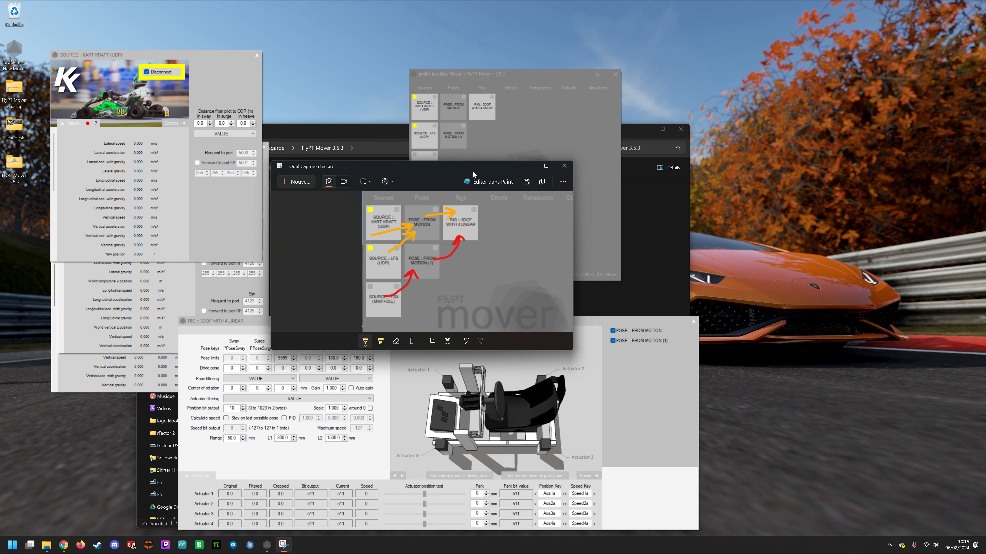
# - Return to FlyPT Mover, add a Serial output and move its window clear of the Kart Kraft source window
pyautogui.click(493, 152)
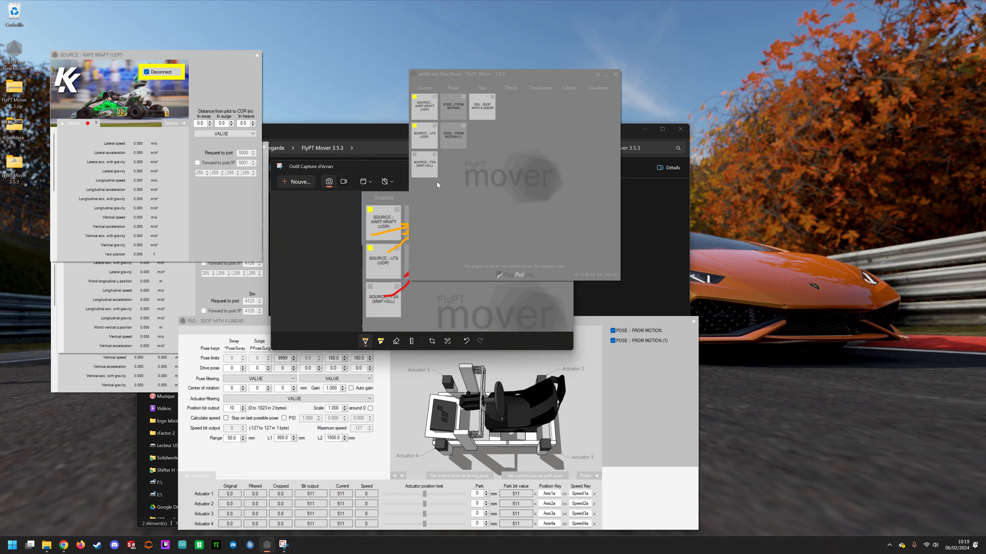
pyautogui.moveTo(546, 74); pyautogui.dragTo(484, 135)
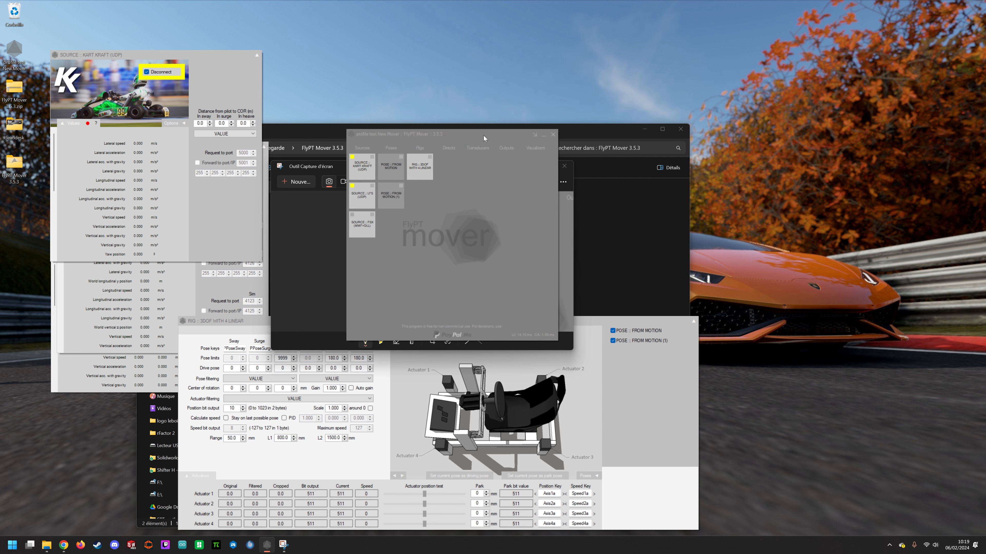
pyautogui.rightClick(509, 172)
pyautogui.moveTo(551, 187)
pyautogui.moveTo(627, 229)
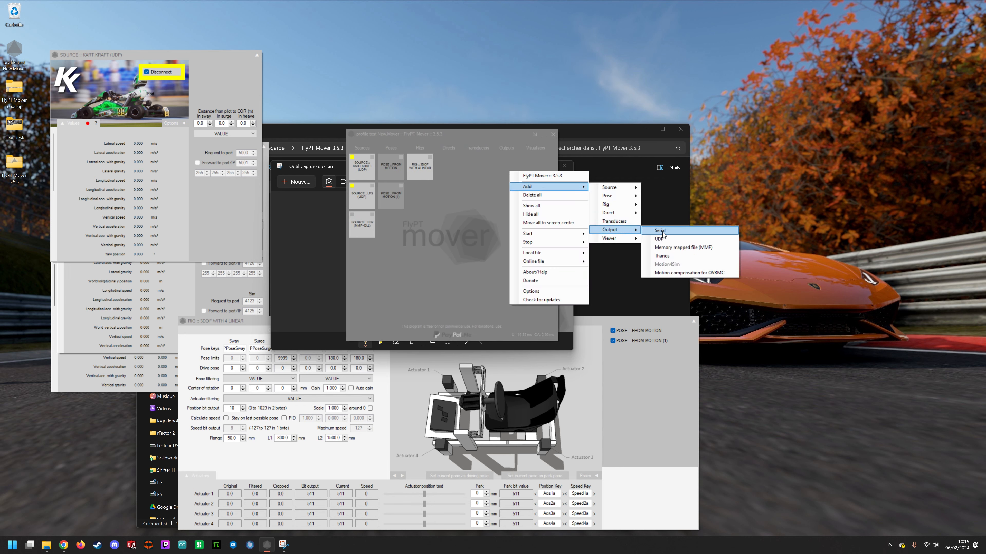
pyautogui.click(662, 232)
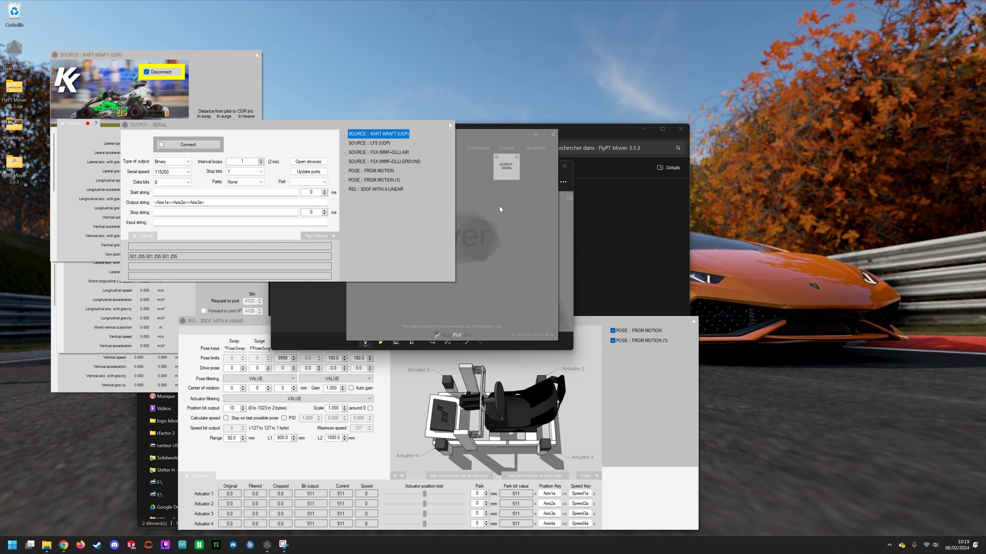
pyautogui.moveTo(284, 130); pyautogui.dragTo(409, 162)
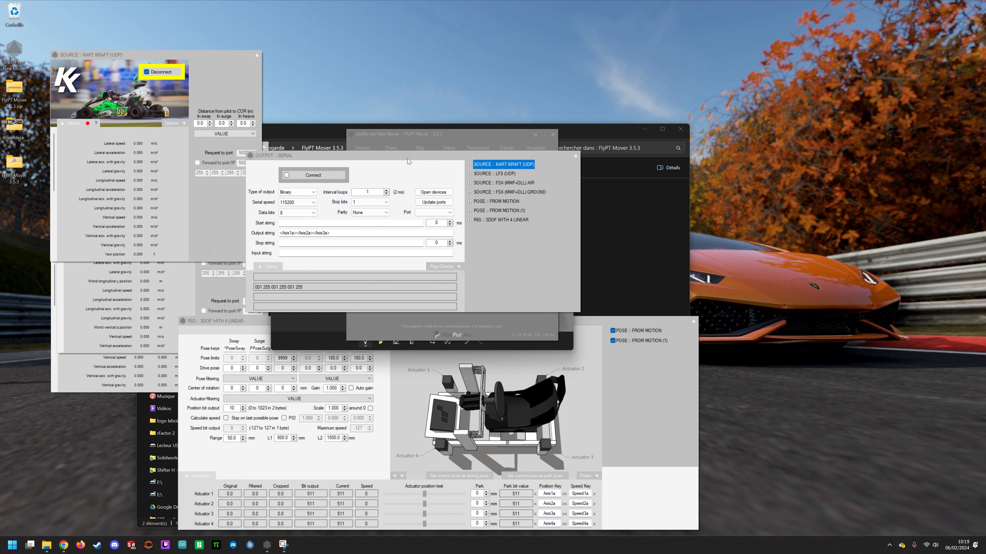
# - Set the serial output's port to COM17 and check its data bits setting
pyautogui.click(425, 211)
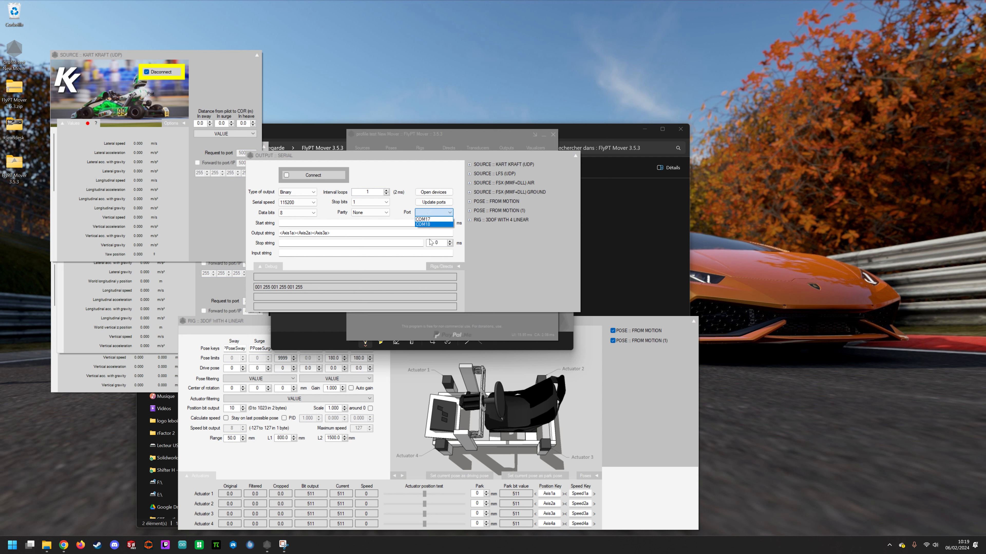
pyautogui.click(423, 219)
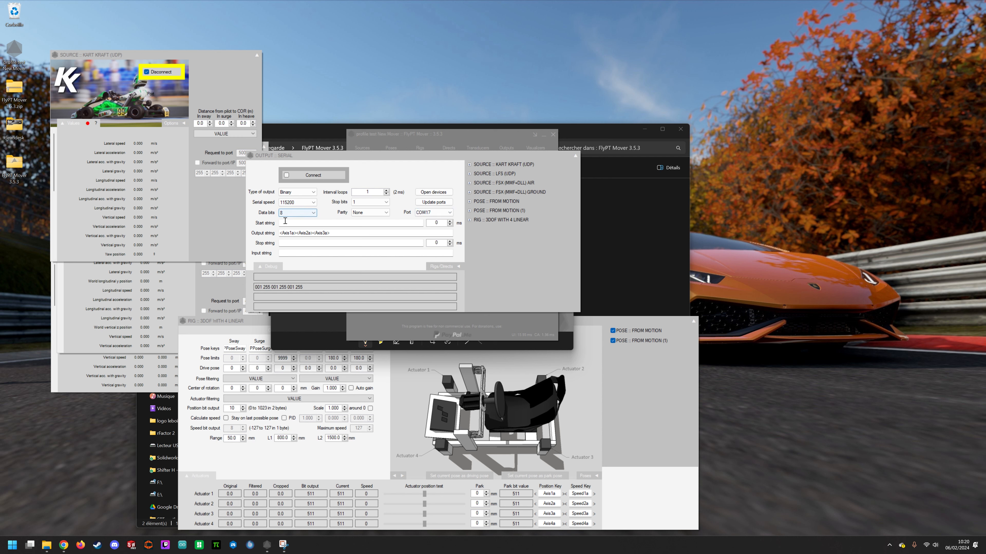
pyautogui.click(289, 213)
pyautogui.click(290, 213)
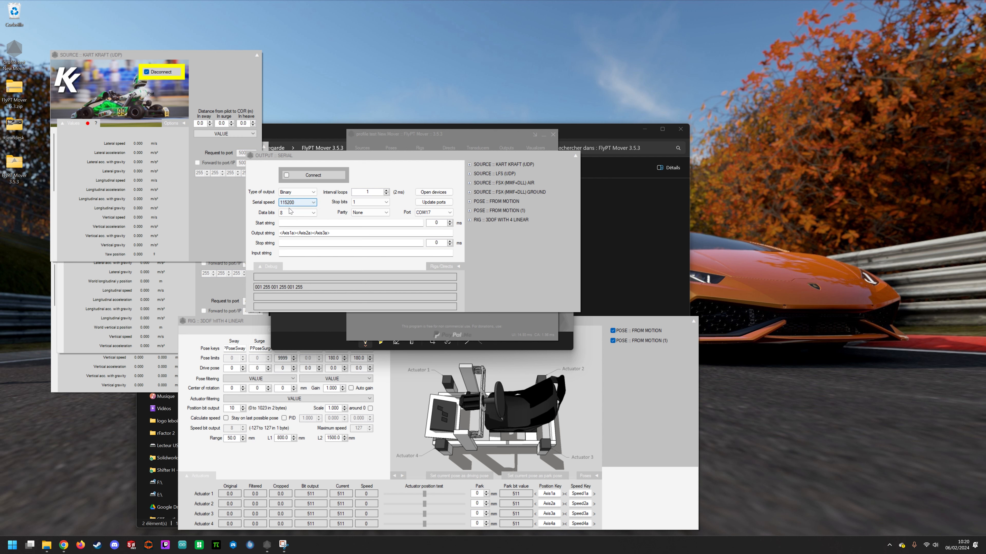
# - Set the serial start string to S with a delay of 1000 ms
pyautogui.click(289, 222)
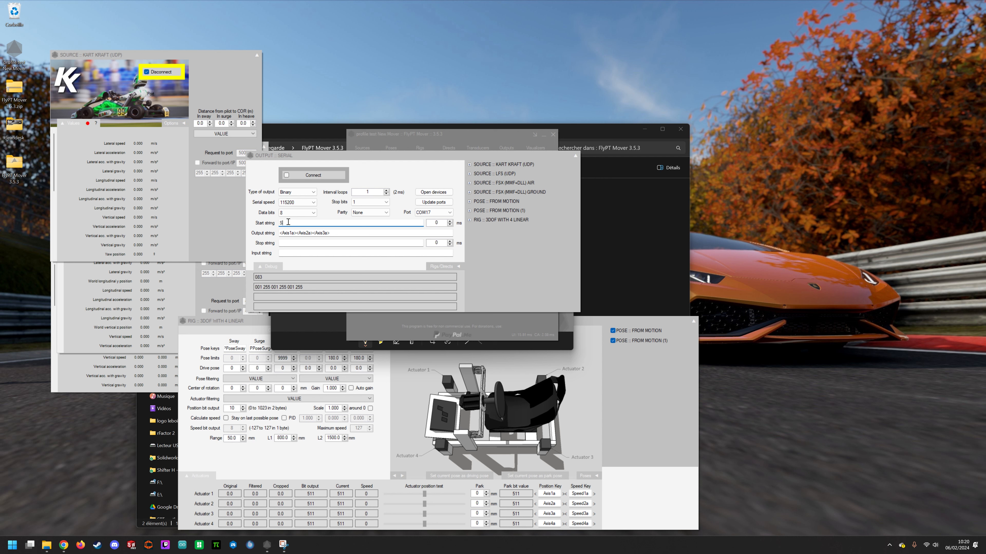
pyautogui.click(437, 224)
pyautogui.click(293, 222)
# - Prefix the serial output string with P so it reads P<Axis1a><Axis2a><Axis3a>
pyautogui.click(281, 234)
pyautogui.write('P')
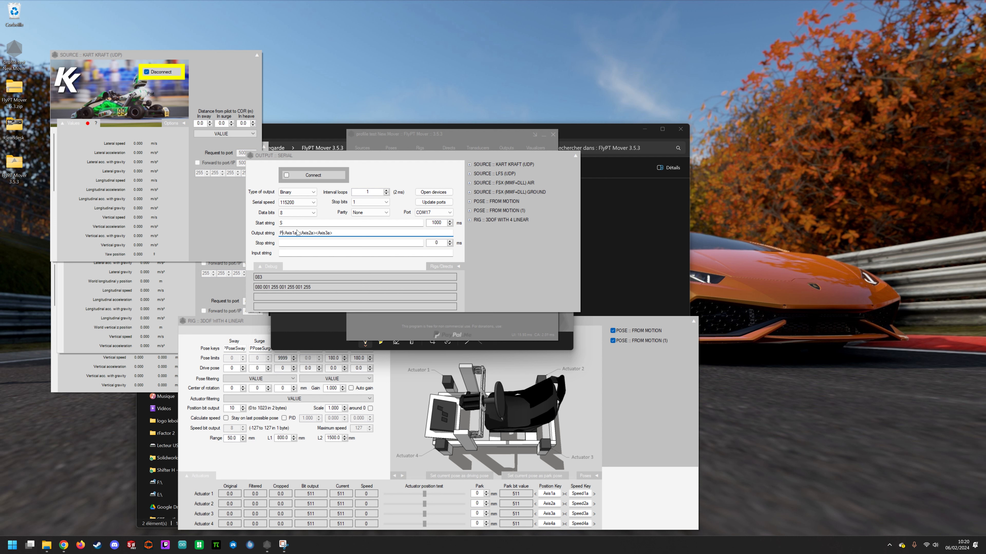
pyautogui.press('BackSpace')
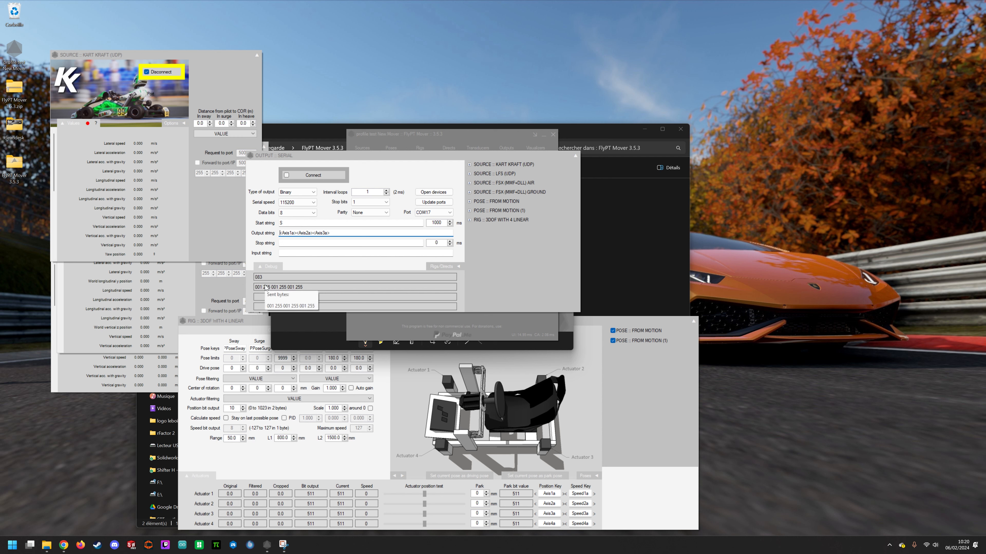
pyautogui.write('P')
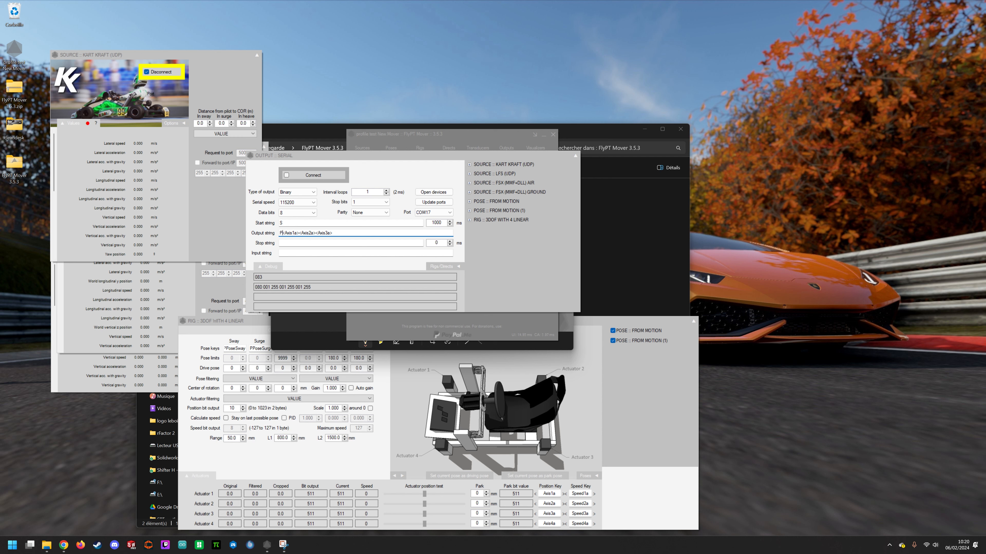
pyautogui.click(300, 243)
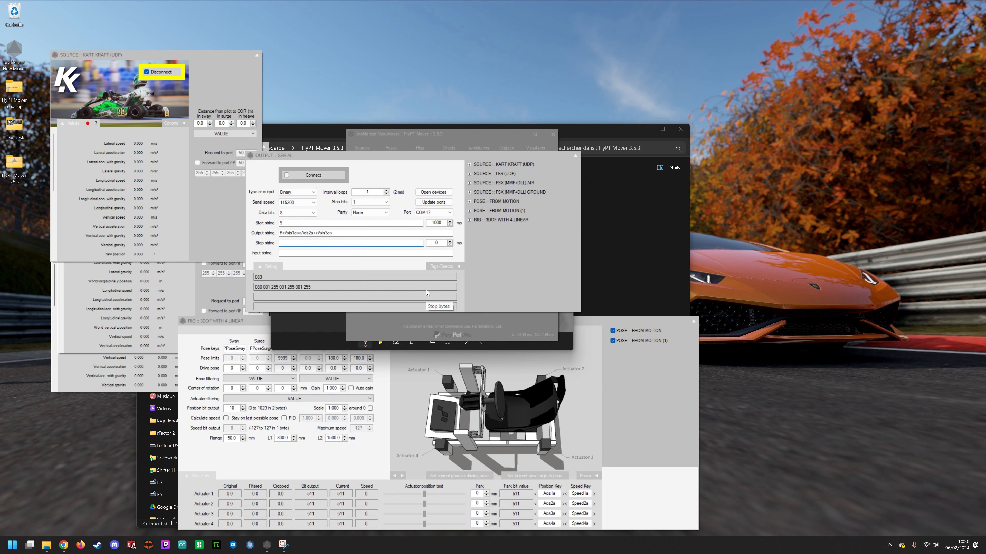
# - Move the Serial output window clear of the main window and try to connect on port COM17
pyautogui.moveTo(324, 159); pyautogui.dragTo(659, 155)
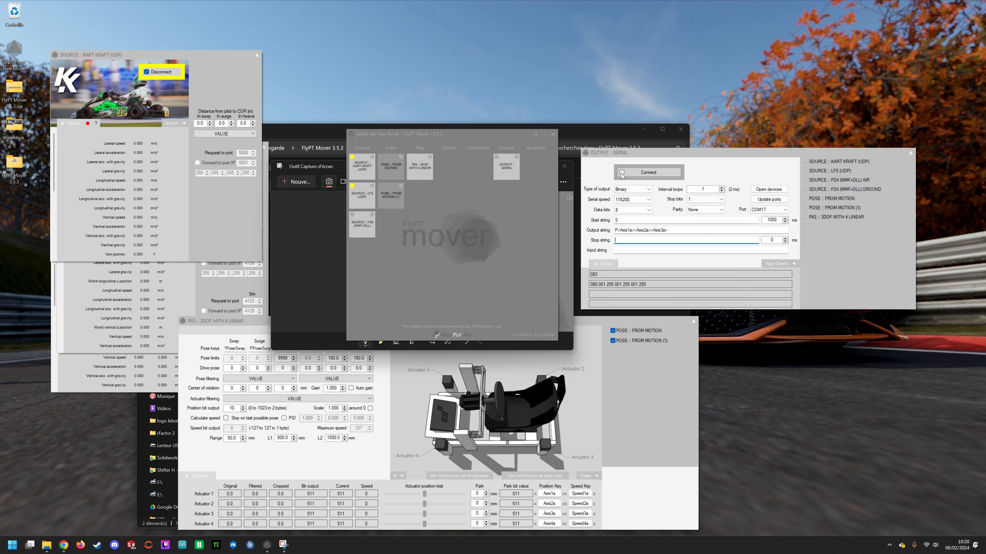
pyautogui.click(763, 210)
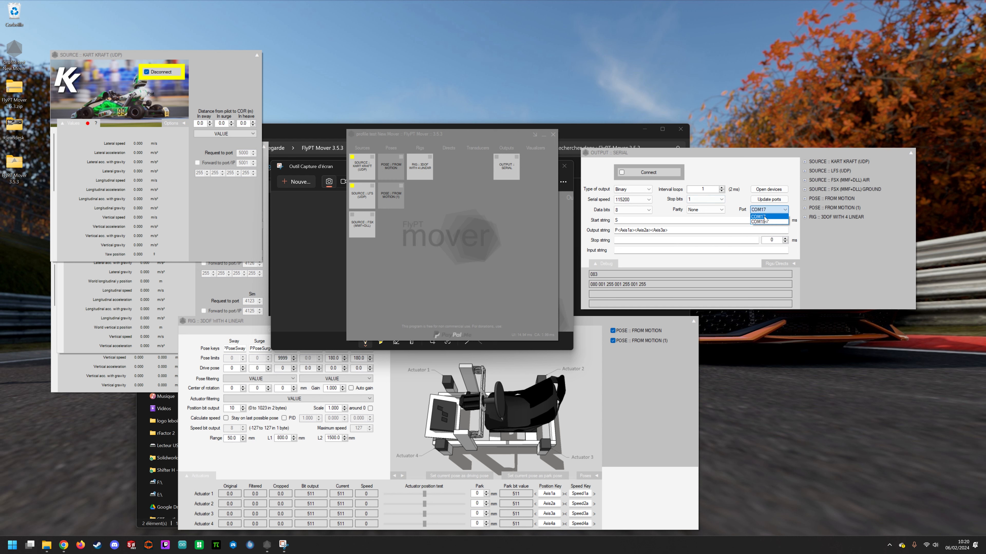
pyautogui.click(765, 217)
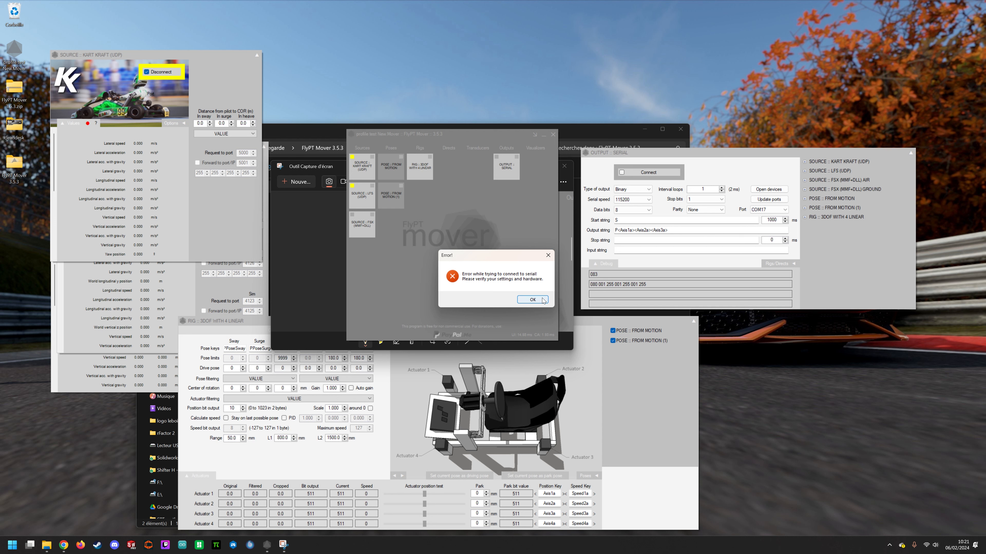
pyautogui.moveTo(490, 257); pyautogui.dragTo(500, 244)
pyautogui.click(529, 287)
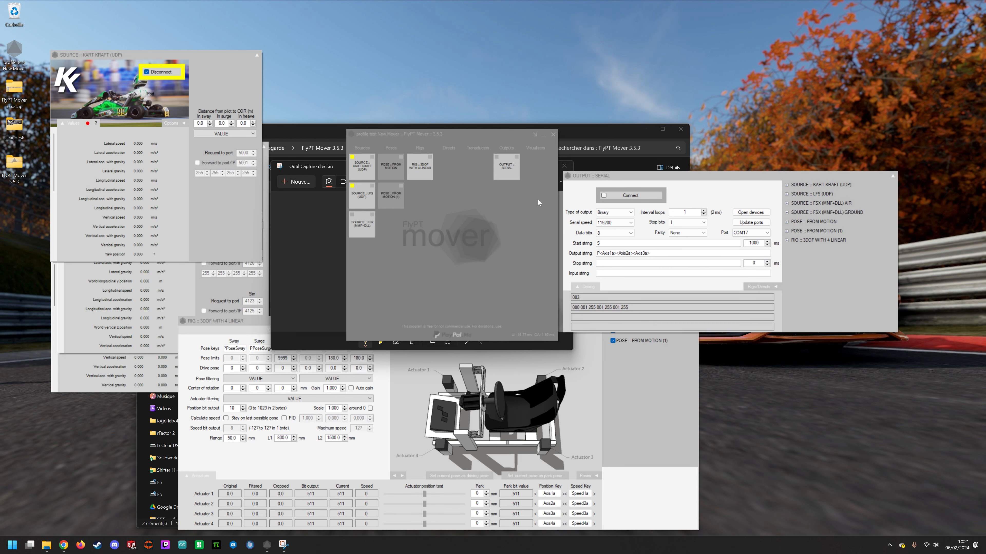
# - Add a 3D viewer to the profile
pyautogui.rightClick(538, 171)
pyautogui.moveTo(562, 184)
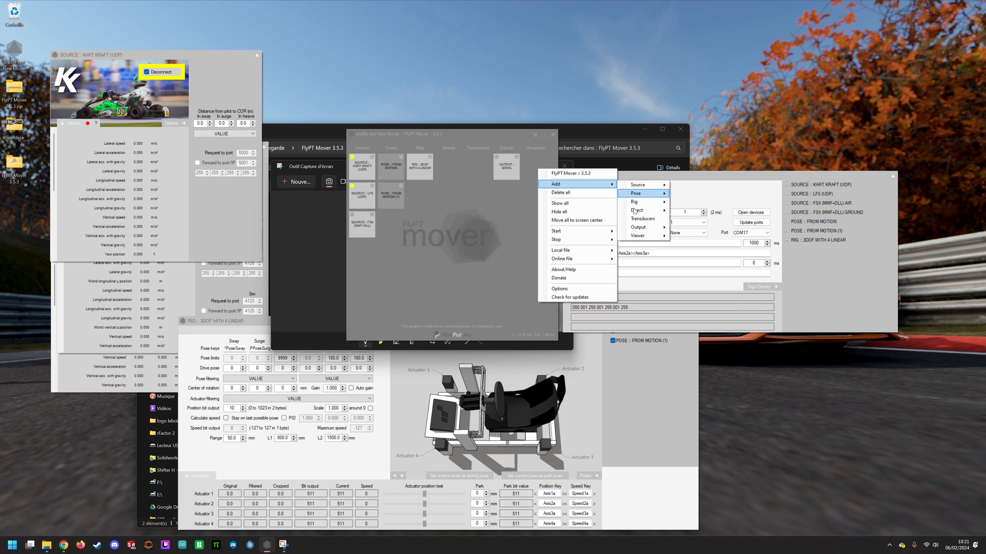
pyautogui.moveTo(648, 236)
pyautogui.click(684, 237)
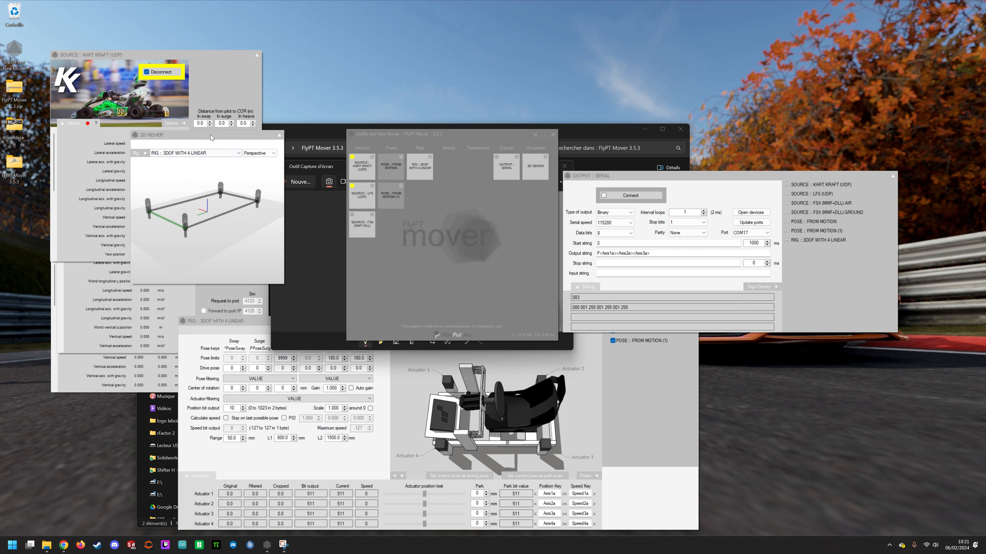
# - Move the 3D viewer window clear of the source windows and add a graphics viewer to the profile
pyautogui.moveTo(213, 136); pyautogui.dragTo(812, 44)
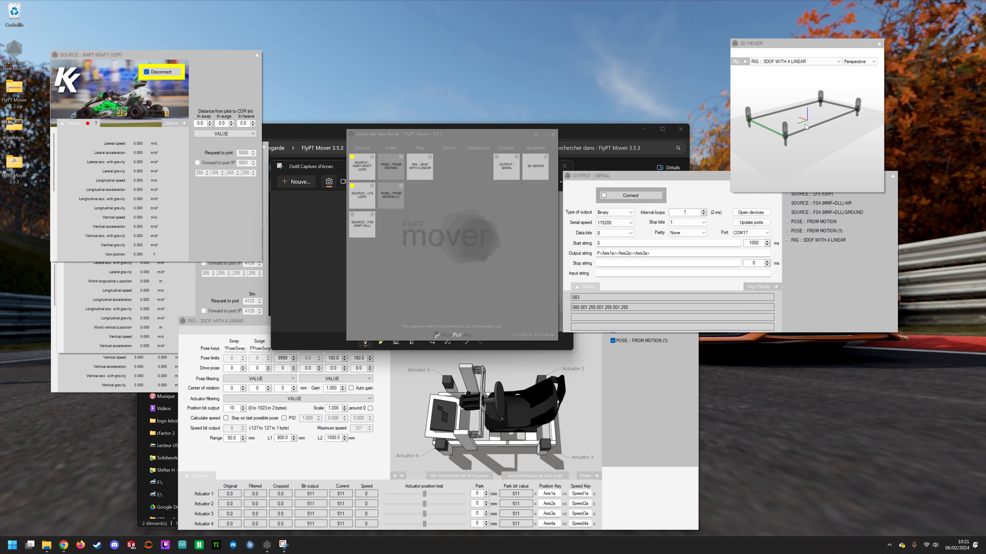
pyautogui.rightClick(534, 199)
pyautogui.moveTo(582, 213)
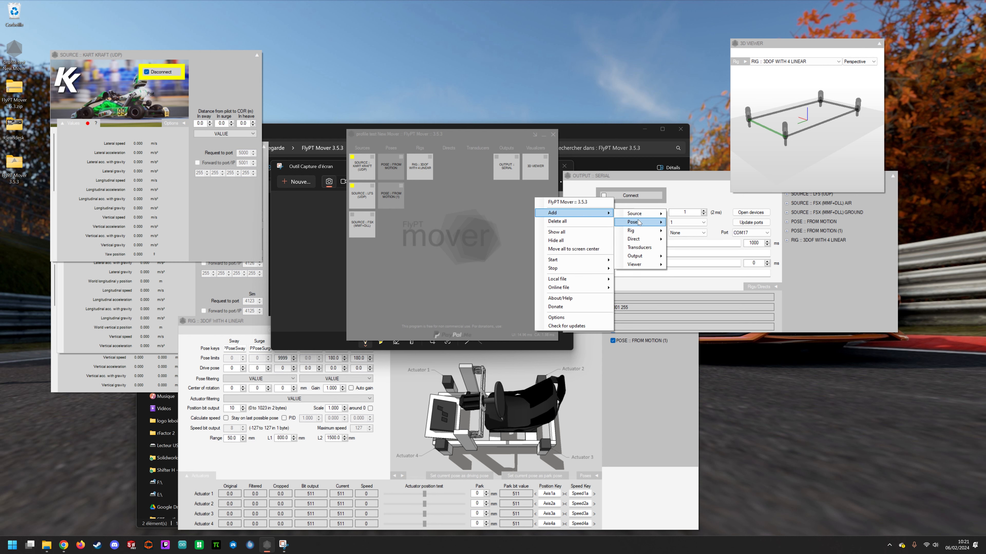
pyautogui.moveTo(640, 264)
pyautogui.click(694, 275)
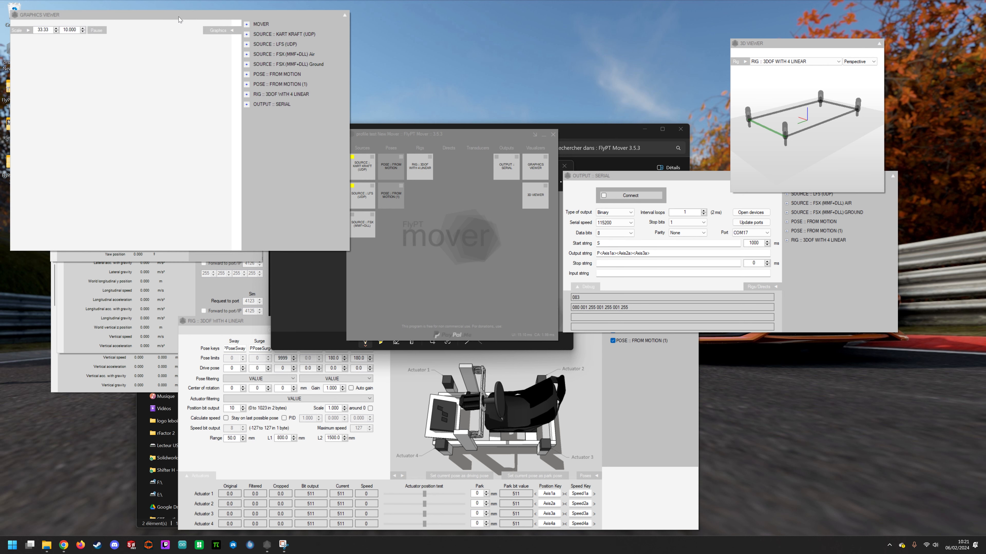
# - Move the graphics viewer window off the source windows, look at its list of modules, and hide it
pyautogui.moveTo(178, 16); pyautogui.dragTo(749, 245)
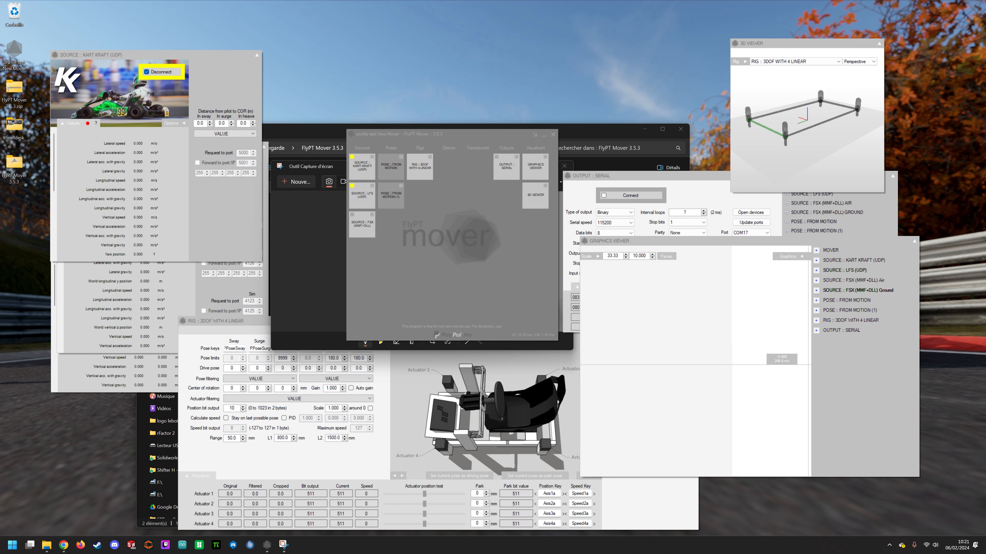
pyautogui.click(914, 241)
pyautogui.click(923, 249)
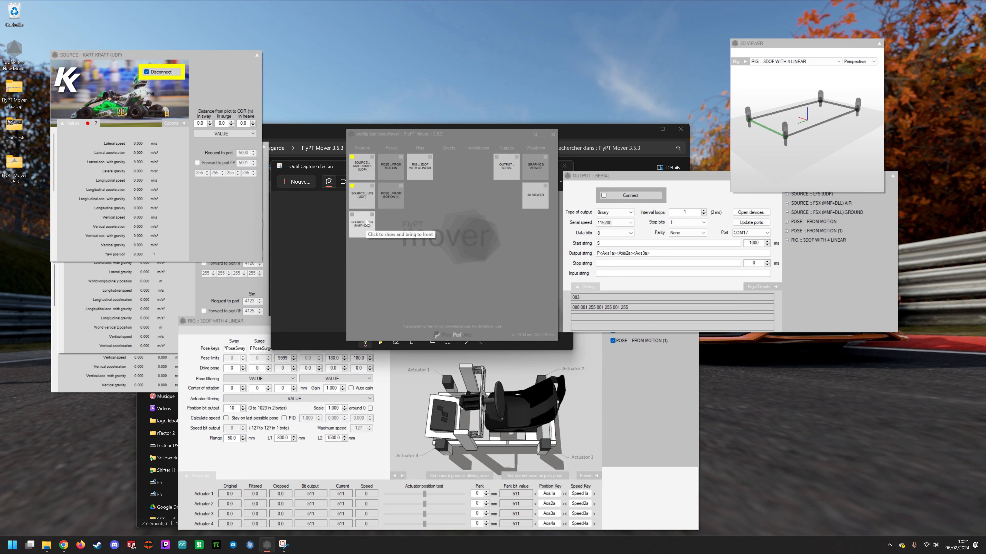
# - Switch to the browser and bring up the RFactor 2 setup instructions on the FlyPT Mover site's Games sources page
pyautogui.click(69, 545)
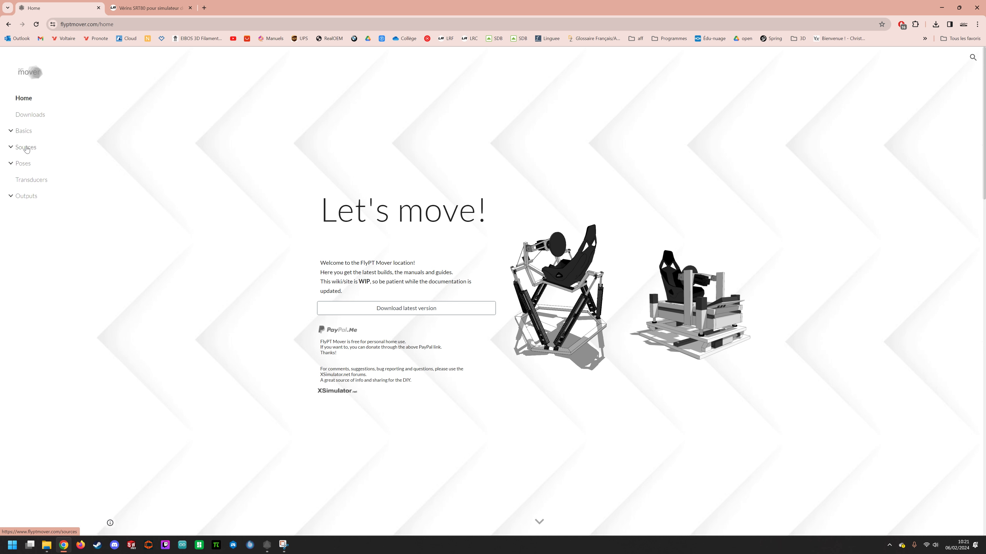
pyautogui.click(16, 150)
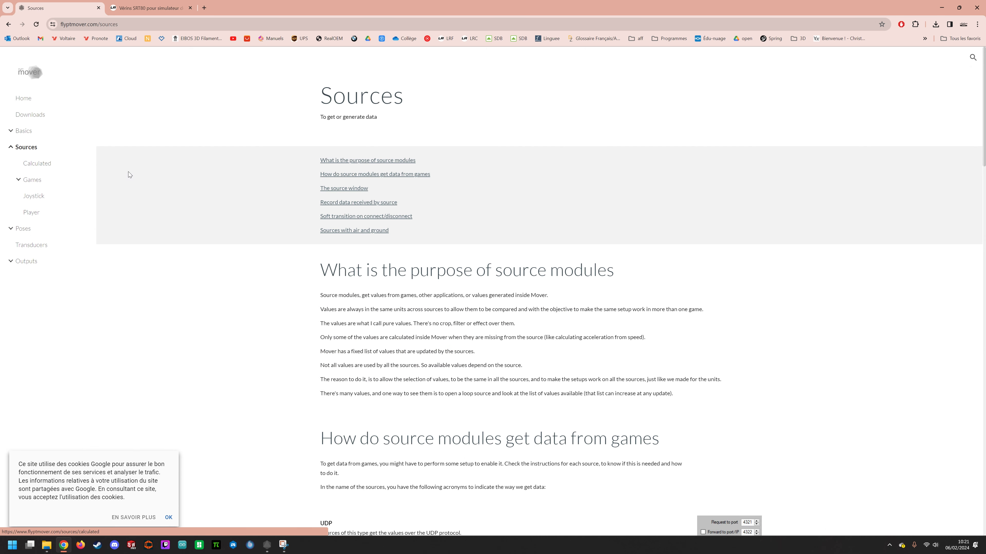
pyautogui.click(34, 180)
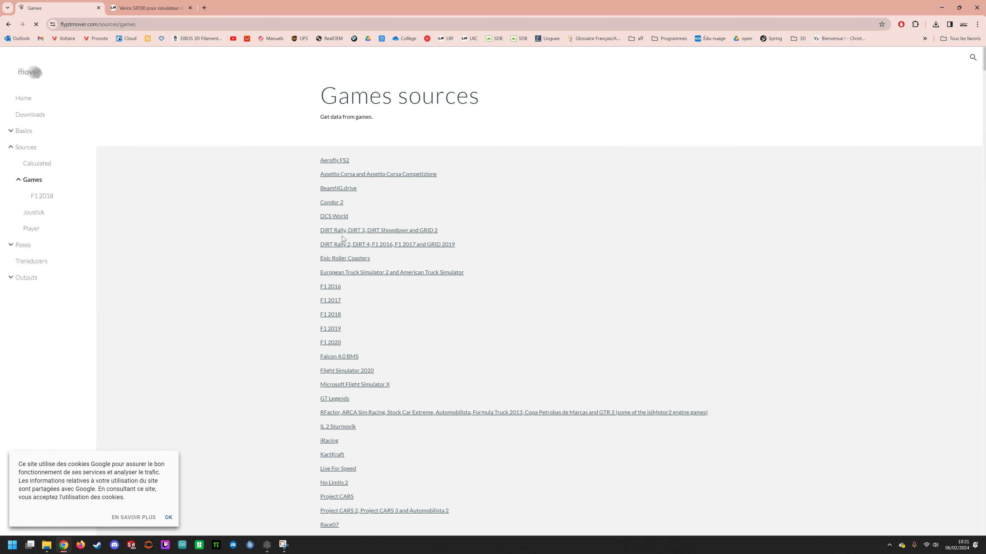
pyautogui.scroll(-6, 343, 240)
pyautogui.scroll(4, 338, 349)
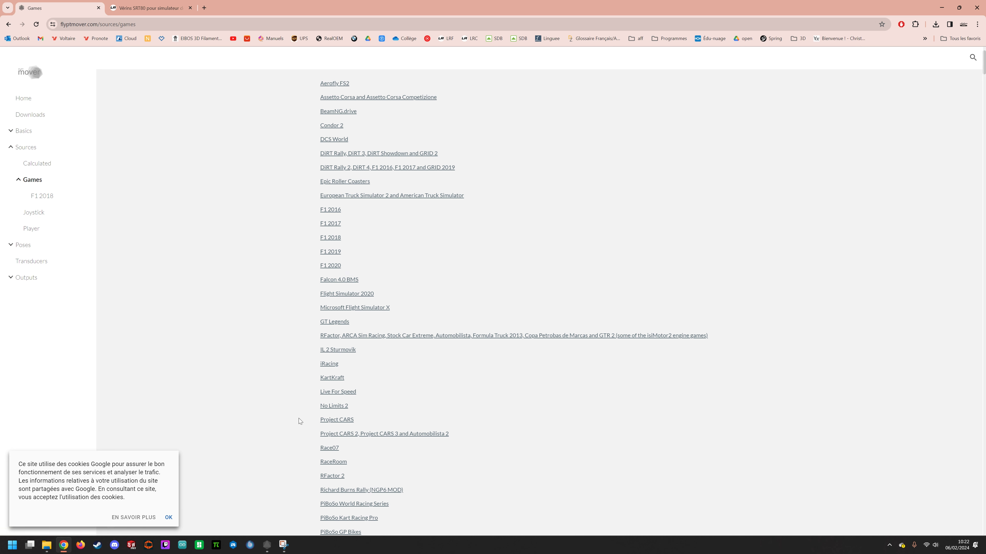
pyautogui.click(335, 476)
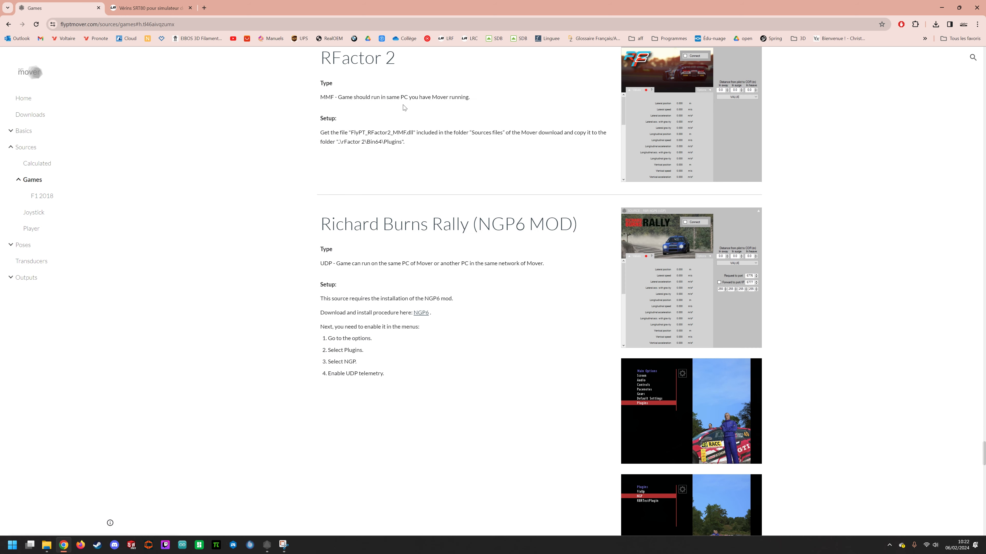
# - Switch to File Explorer, open the Files for sources folder of FlyPT Mover 3.5.3 and select FlyPT_RFactor2_MMF.dll
pyautogui.click(46, 545)
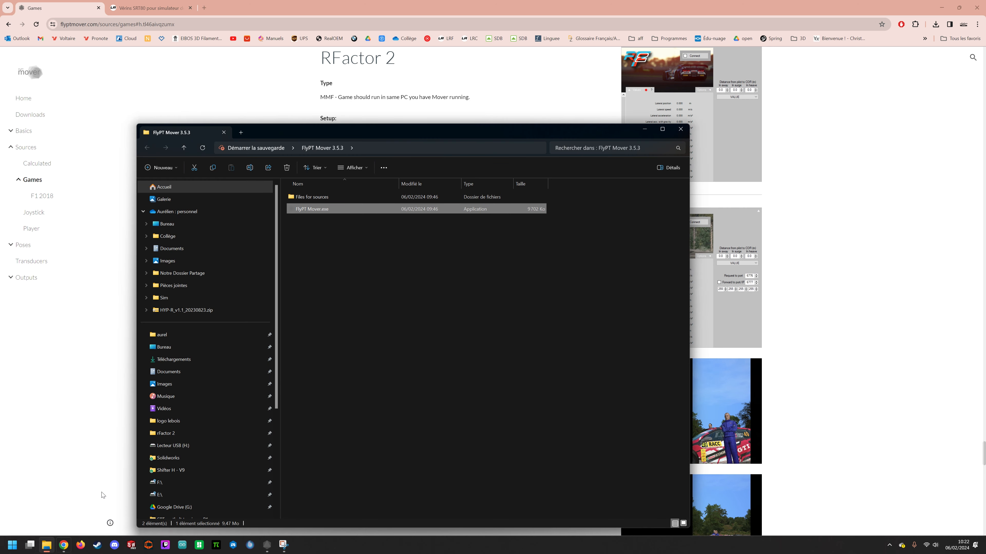
pyautogui.doubleClick(310, 197)
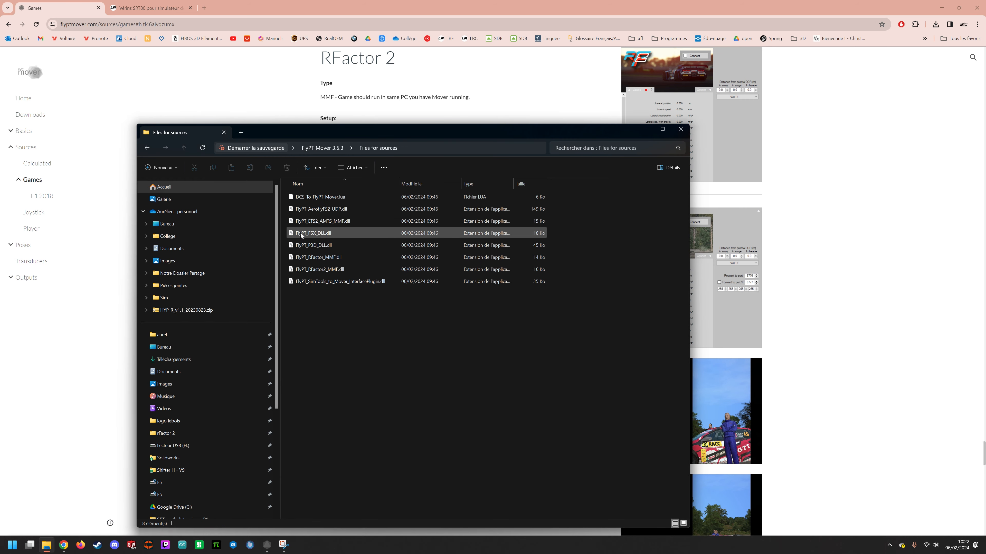
pyautogui.click(323, 270)
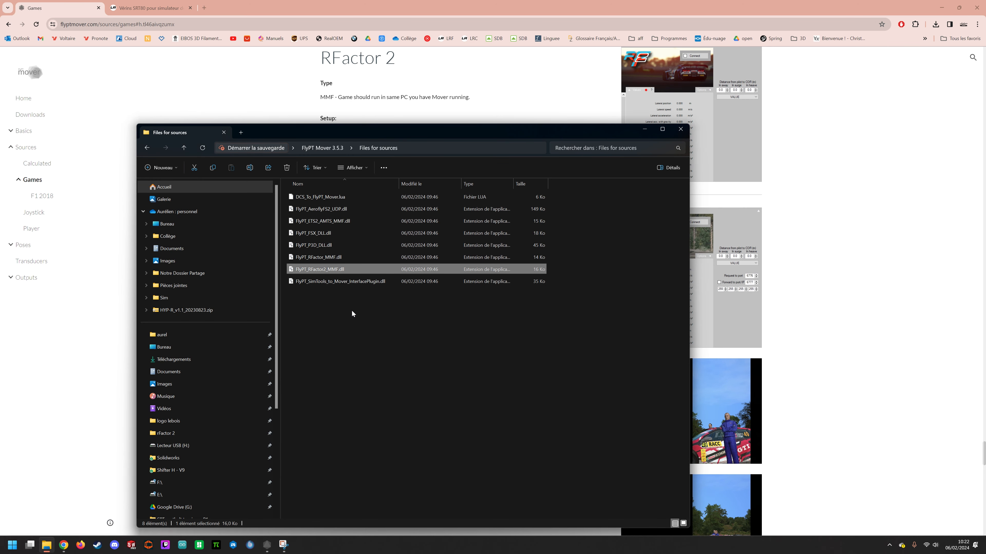
# - Check the contents of the rFactor 2 Bin64\Plugins folder, then minimize File Explorer
pyautogui.scroll(-1, 182, 439)
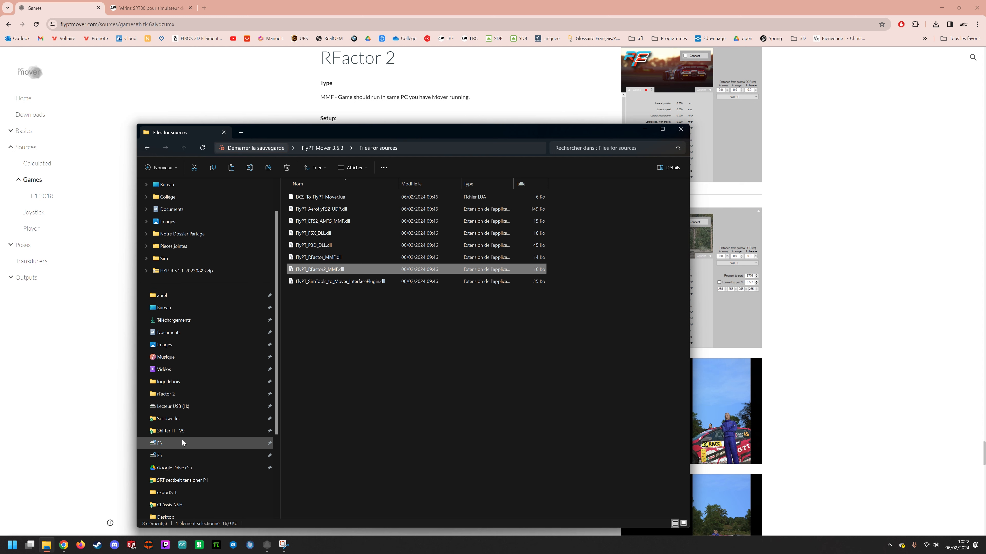
pyautogui.scroll(-3, 182, 440)
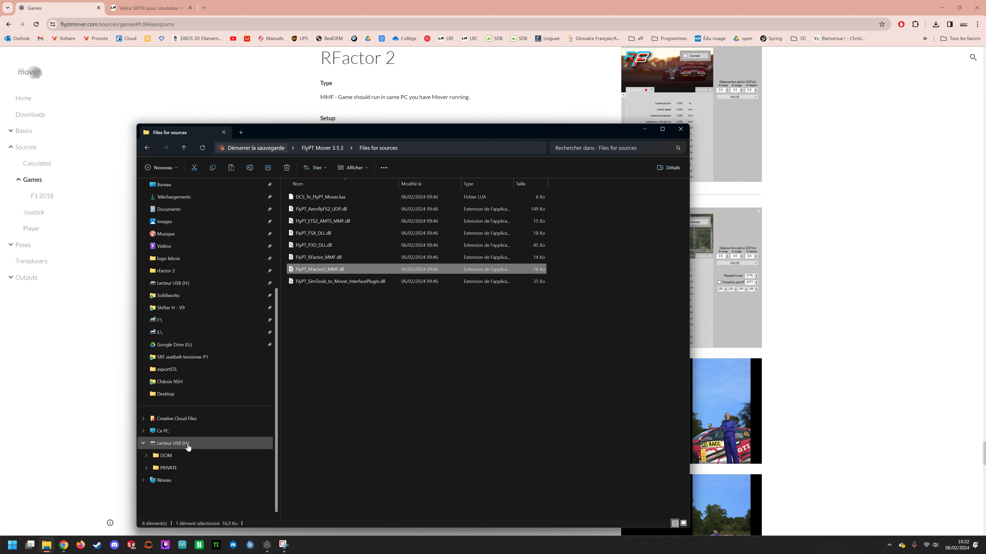
pyautogui.click(166, 270)
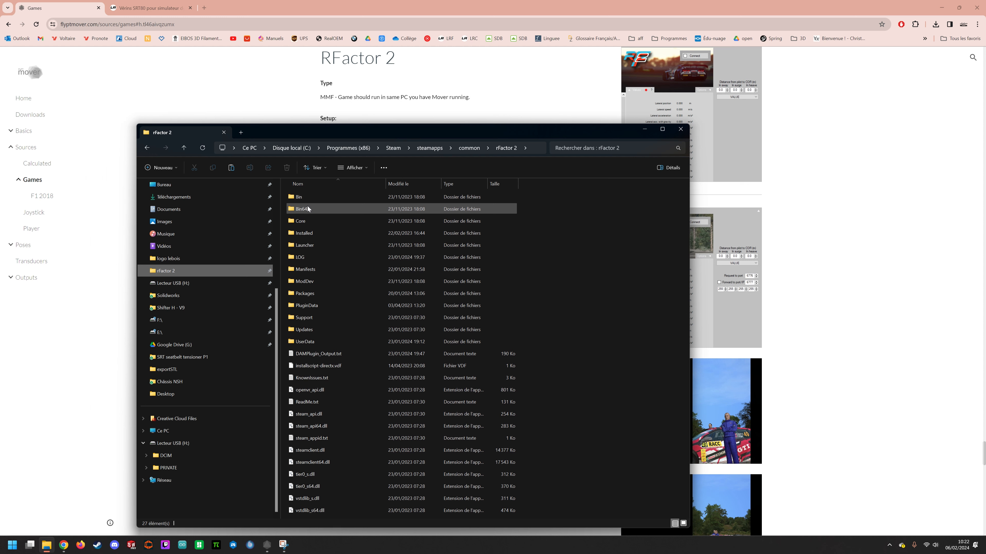
pyautogui.doubleClick(307, 209)
pyautogui.doubleClick(308, 233)
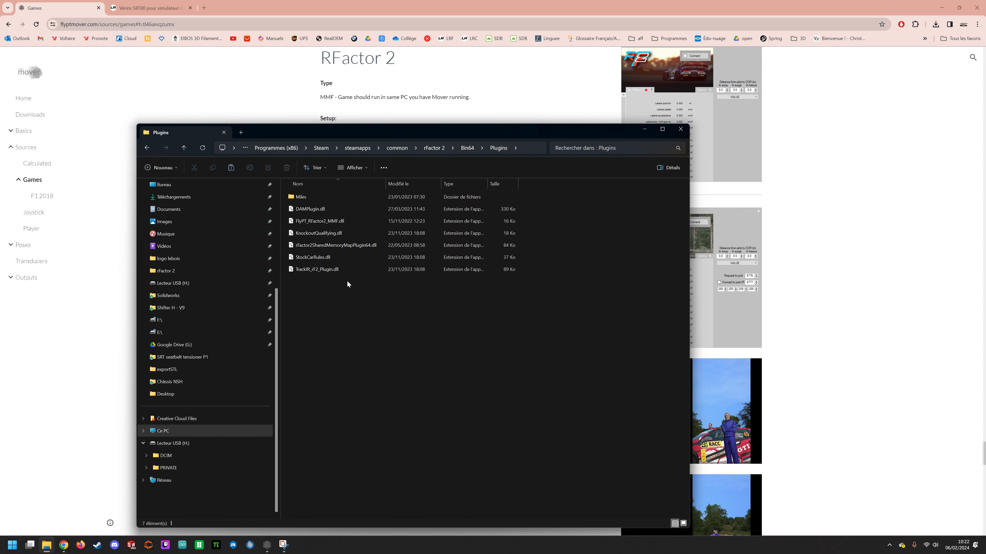
pyautogui.click(644, 130)
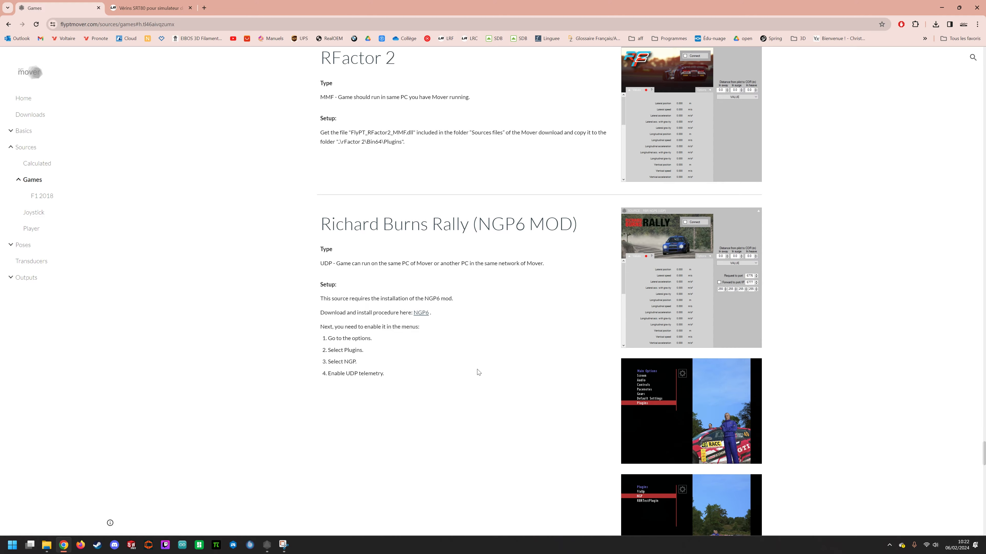
# - Look through the setup instructions for the other games on the Games sources page
pyautogui.scroll(-10, 477, 373)
pyautogui.scroll(20, 477, 369)
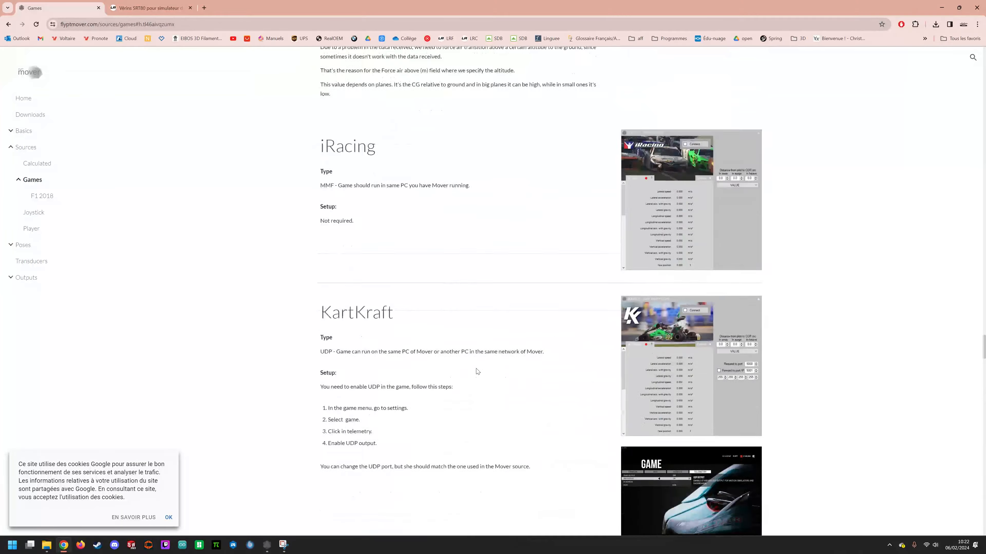
pyautogui.scroll(15, 478, 370)
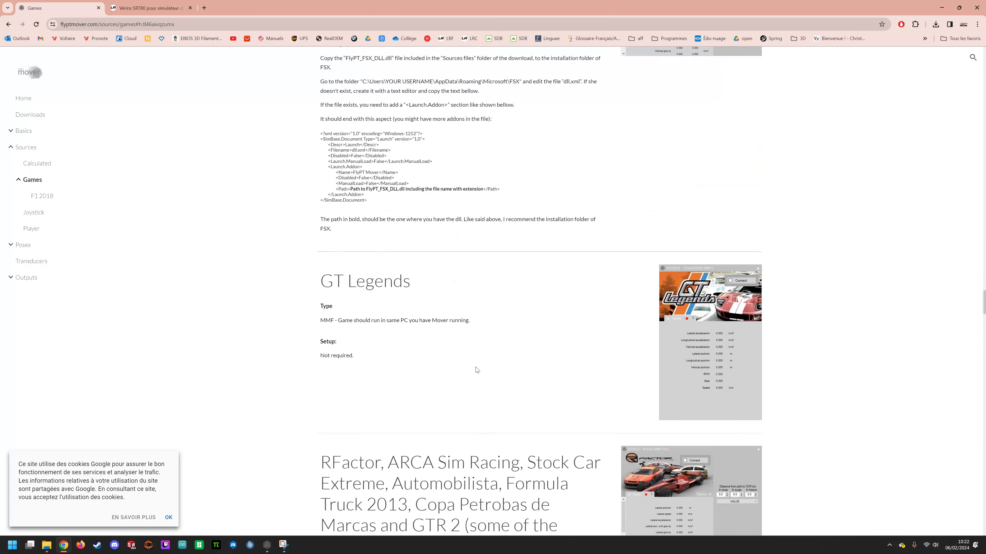
pyautogui.scroll(12, 427, 372)
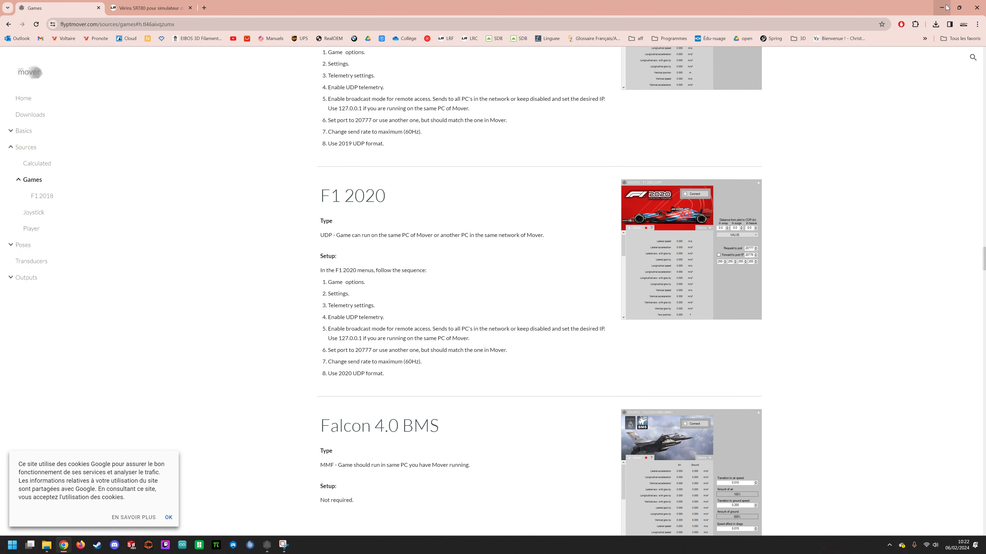
# - Review the FlyPT section of the Vérins SRT80 guide on the Lebois Racing site and return to FlyPT Mover
pyautogui.click(163, 9)
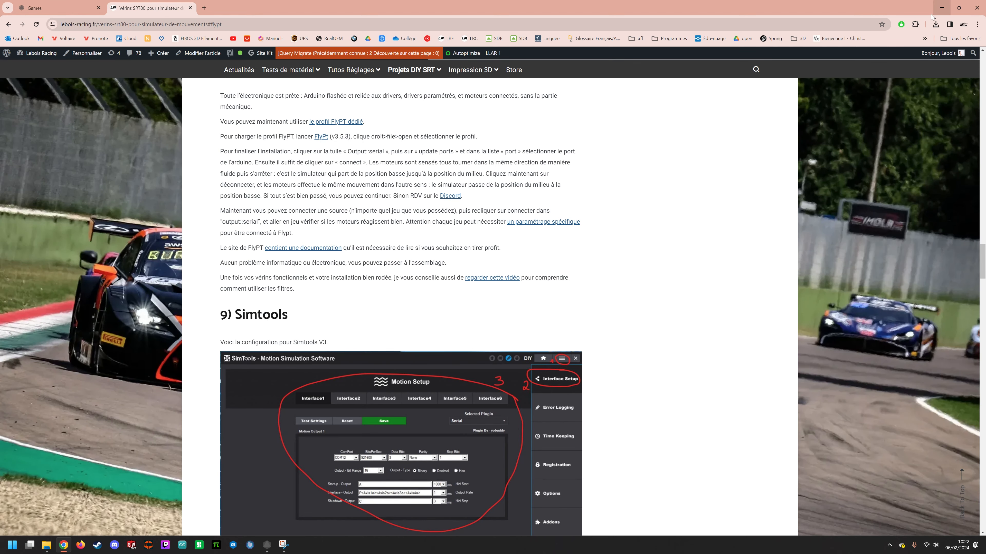
pyautogui.scroll(20, 331, 272)
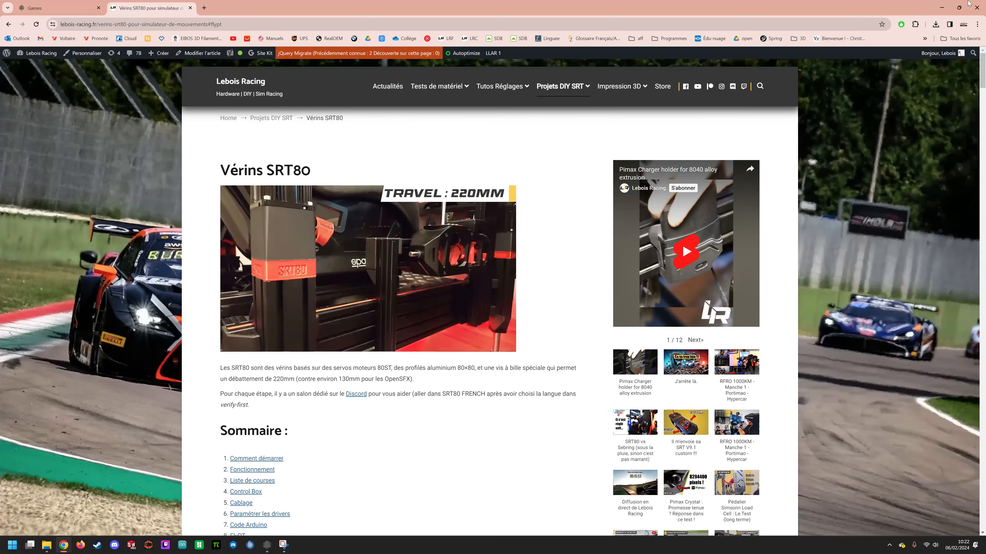
pyautogui.scroll(-20, 325, 155)
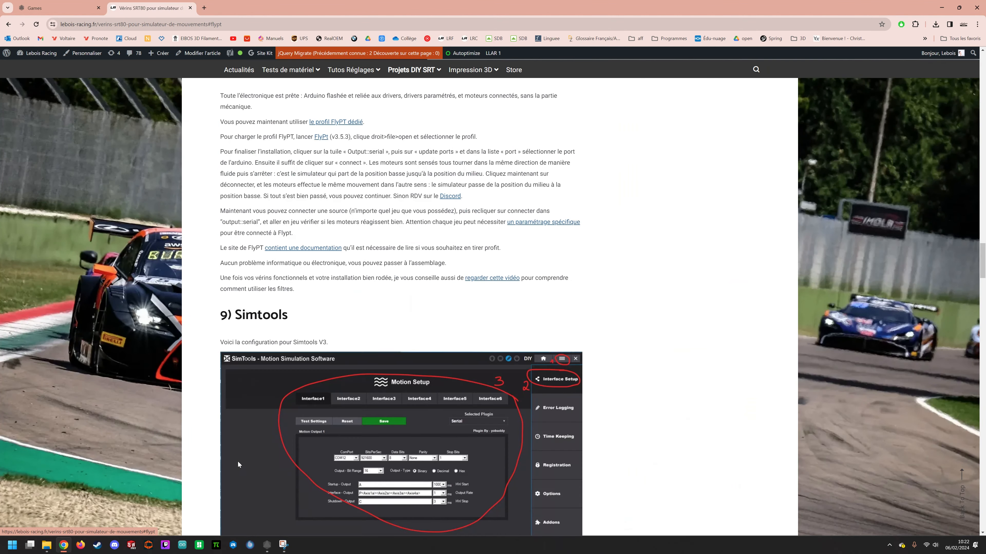
pyautogui.click(941, 7)
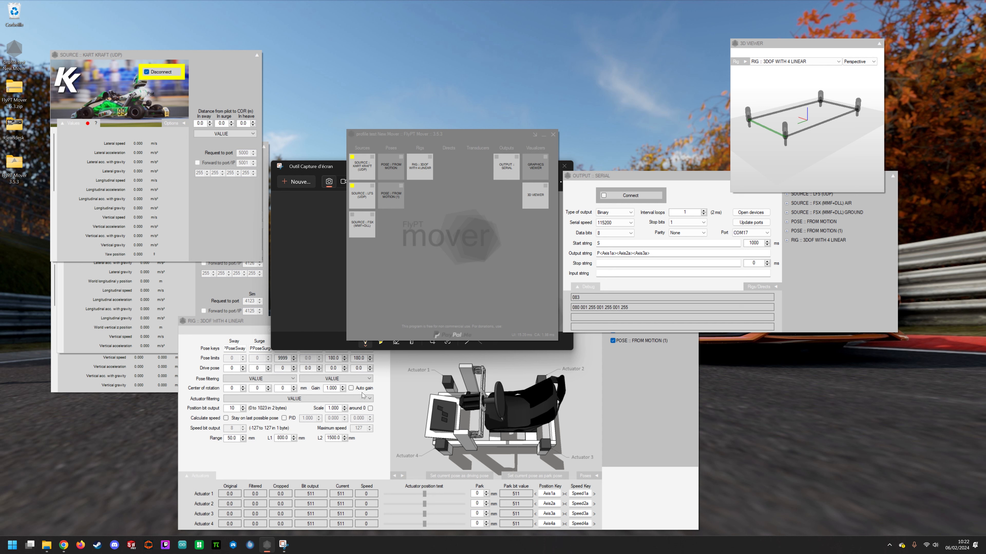
# - Show the first Pose from motion window, shift it clear of the 3D viewer and set the Roll position output gain to 1
pyautogui.click(389, 170)
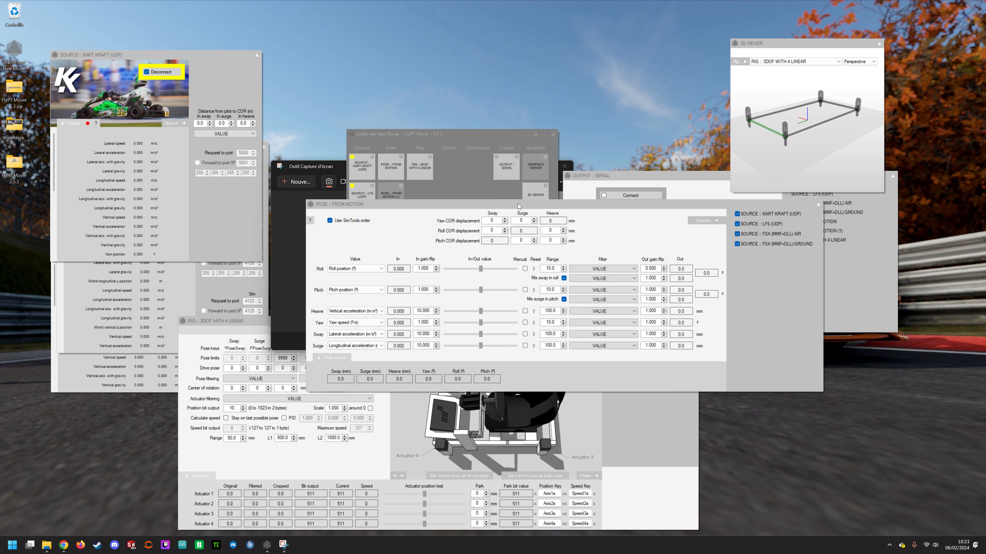
pyautogui.moveTo(518, 206); pyautogui.dragTo(311, 210)
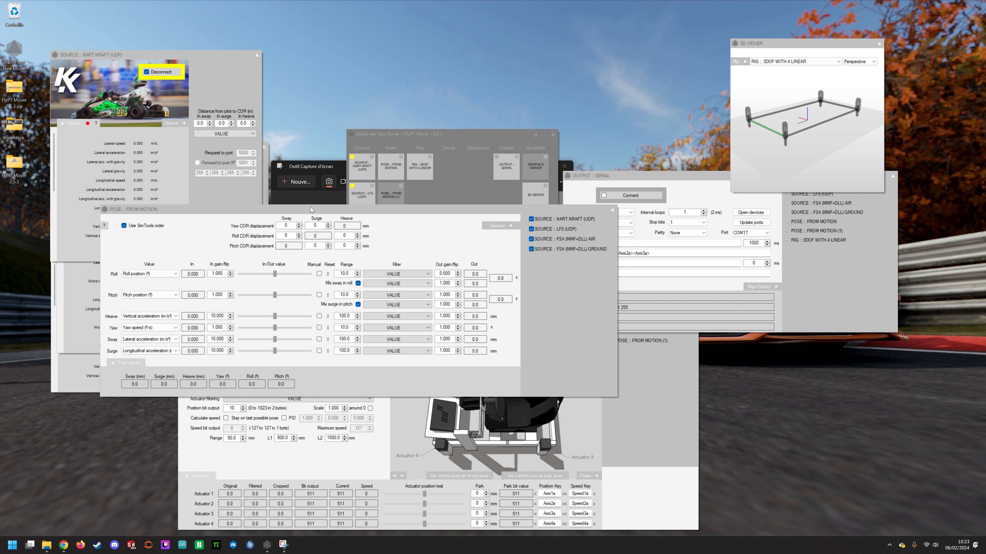
pyautogui.doubleClick(444, 274)
pyautogui.write('1')
# - Enable manual roll, set its input to the maximum of 10, and move the pose window off the rig window
pyautogui.click(319, 274)
pyautogui.moveTo(275, 274); pyautogui.dragTo(320, 282)
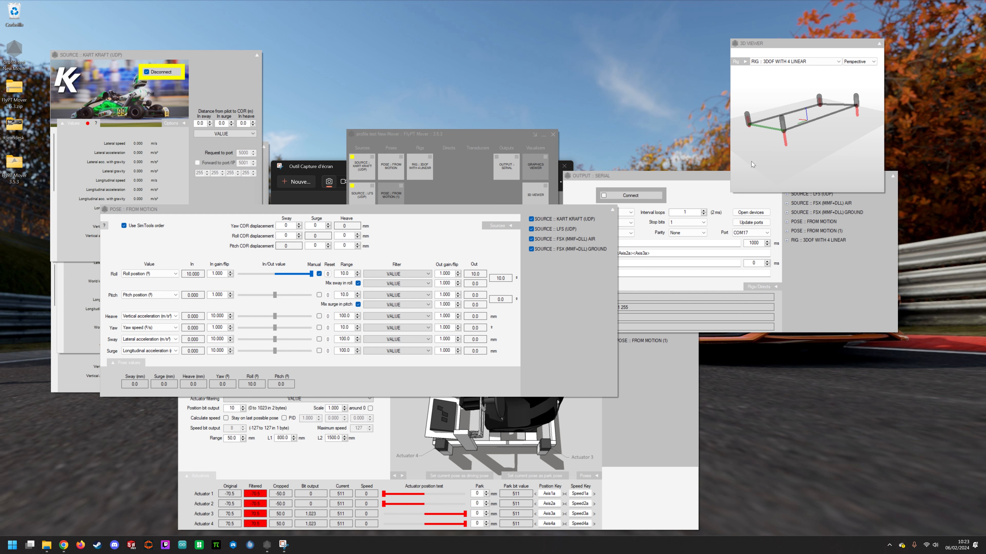
pyautogui.moveTo(422, 211); pyautogui.dragTo(420, 125)
# - Set the Roll position output gain to 0.5
pyautogui.doubleClick(440, 187)
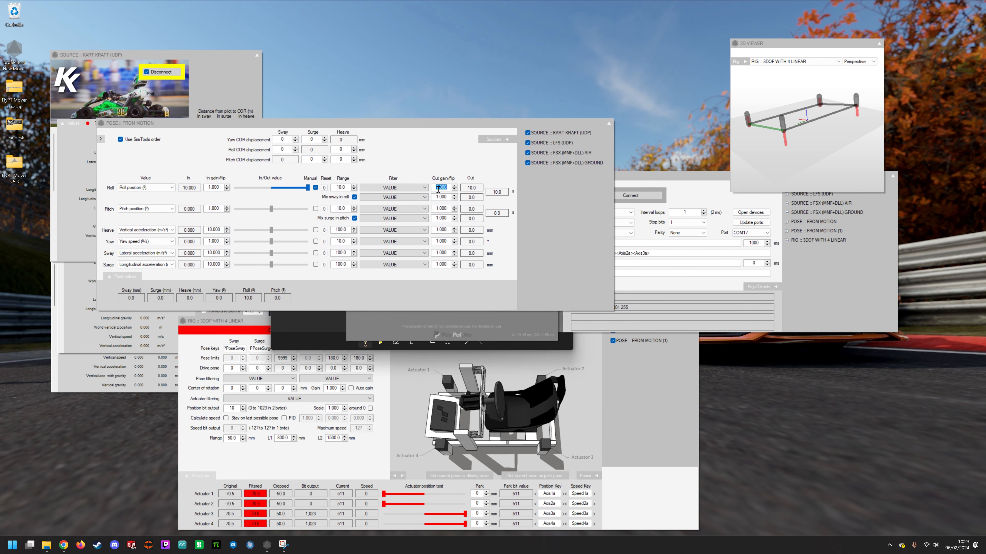
pyautogui.write('0.5')
pyautogui.press('Tab')
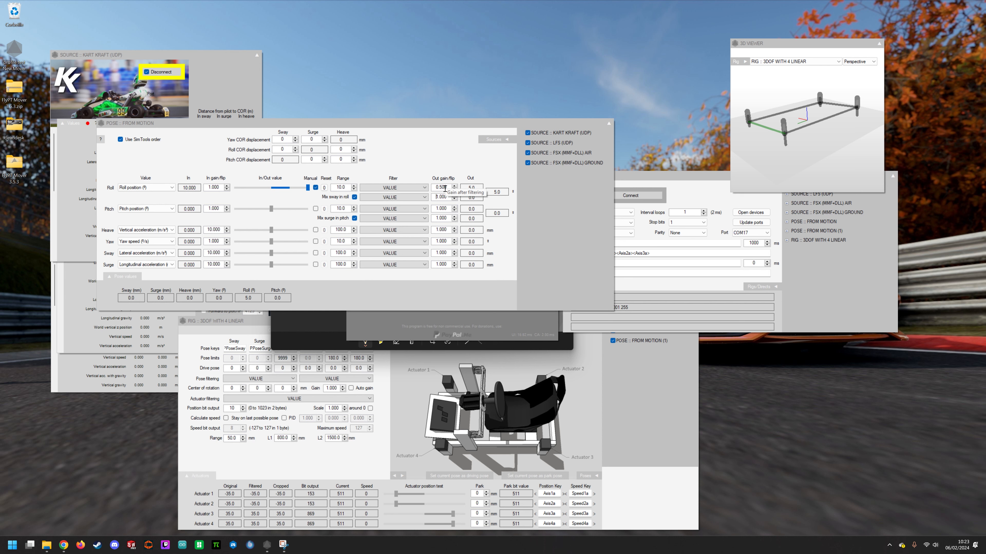
# - Set the Roll position range to 3.0 and test the manual roll input at its maximum
pyautogui.doubleClick(339, 188)
pyautogui.write('3.0')
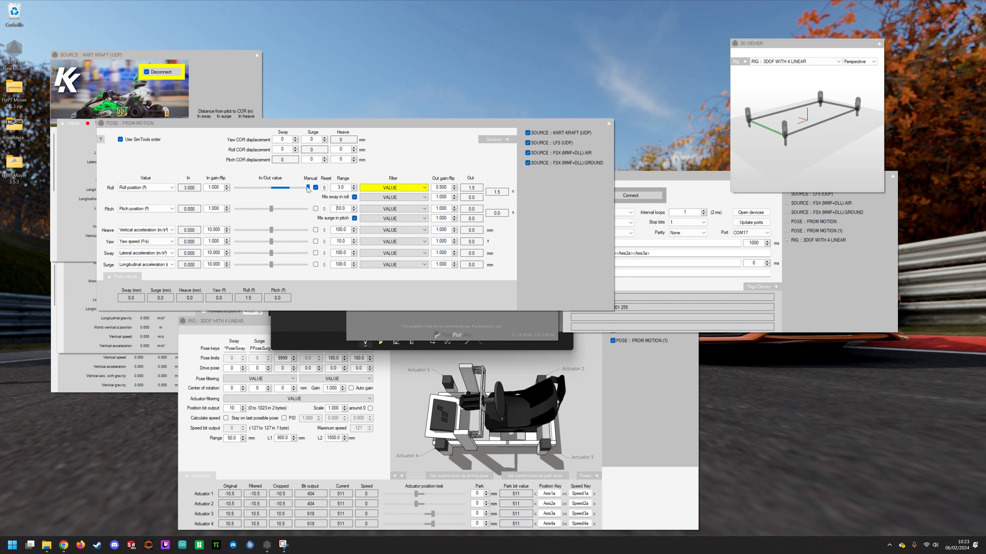
pyautogui.moveTo(308, 188)
pyautogui.mouseDown()
pyautogui.moveTo(247, 190)
pyautogui.moveTo(310, 197)
pyautogui.mouseUp()
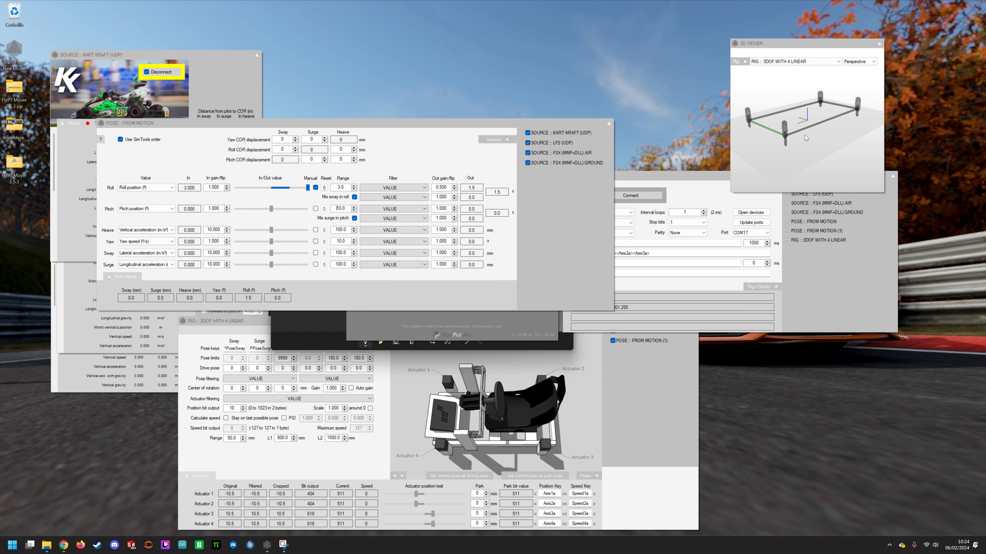
# - Set the Roll position range to 20 and test the manual roll input at about 14.6 and about 8.7
pyautogui.moveTo(307, 188); pyautogui.dragTo(412, 210)
pyautogui.write('20')
pyautogui.press('Tab')
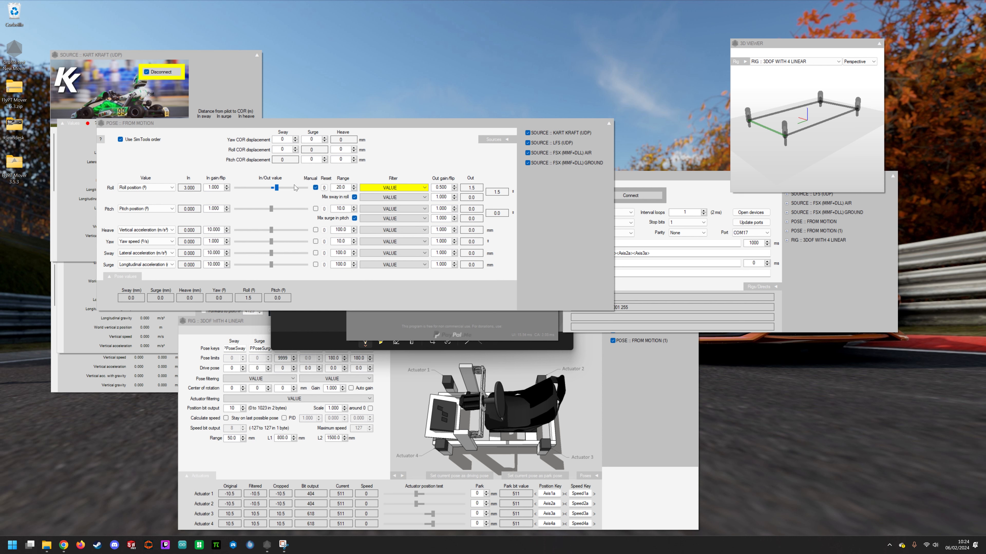
pyautogui.moveTo(276, 188); pyautogui.dragTo(299, 190)
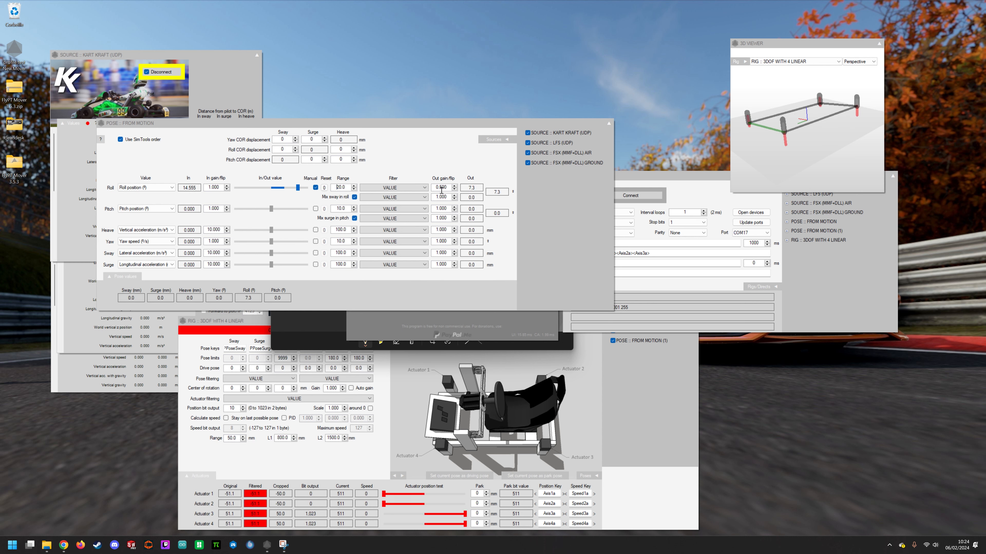
pyautogui.moveTo(297, 189)
pyautogui.mouseDown()
pyautogui.moveTo(278, 197)
pyautogui.moveTo(288, 196)
pyautogui.mouseUp()
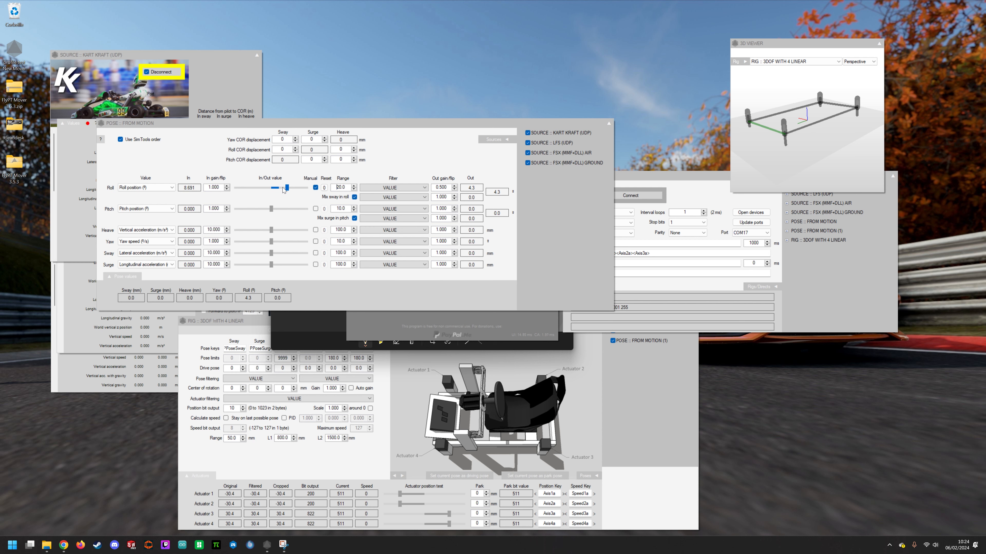
# - Apply an EMALP filter with a value of 100 to Roll position and bring the main module window forward
pyautogui.click(395, 189)
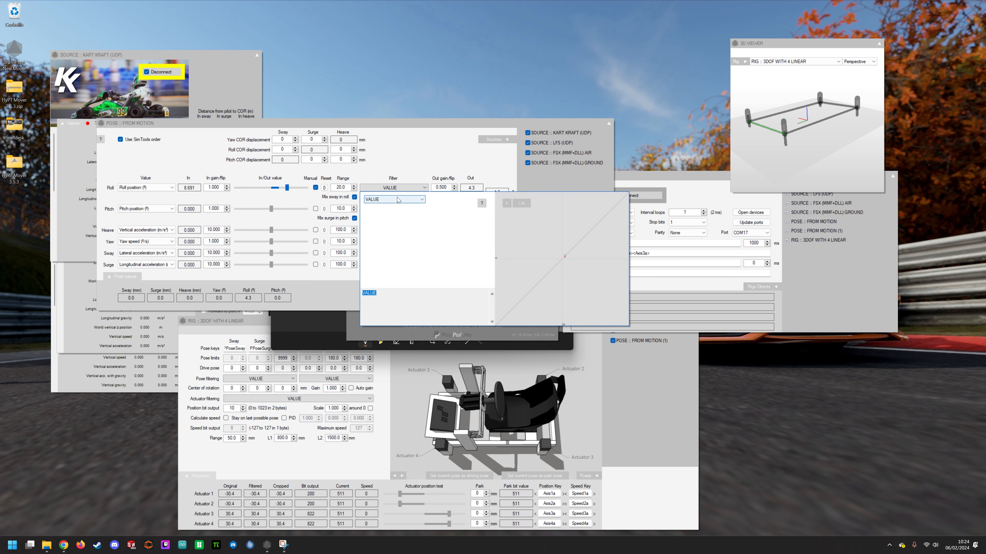
pyautogui.click(397, 199)
pyautogui.click(392, 216)
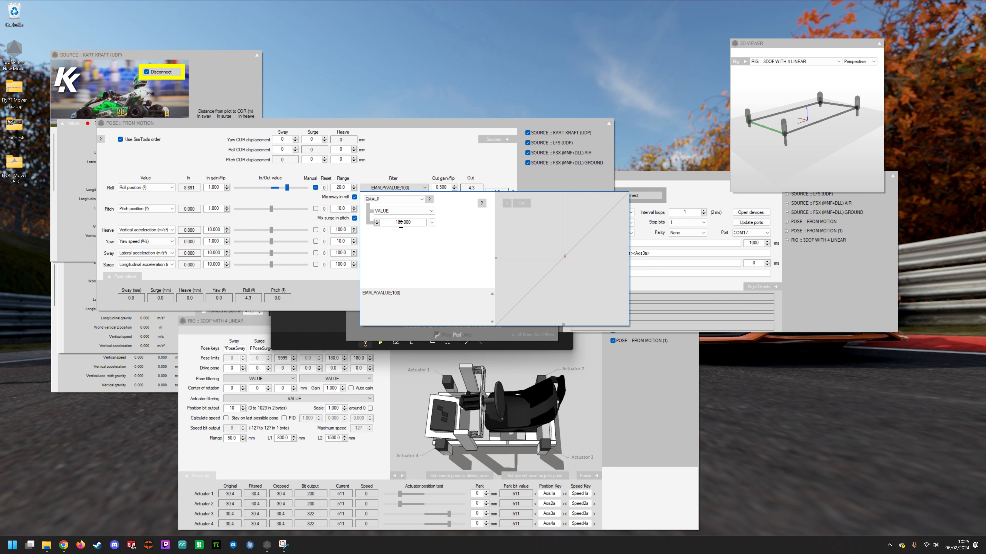
pyautogui.click(409, 160)
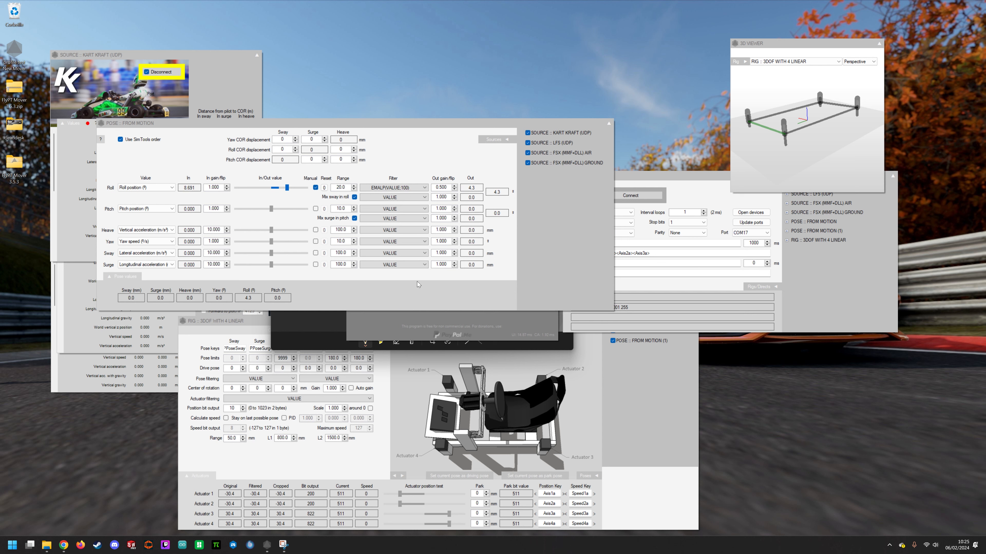
pyautogui.click(365, 319)
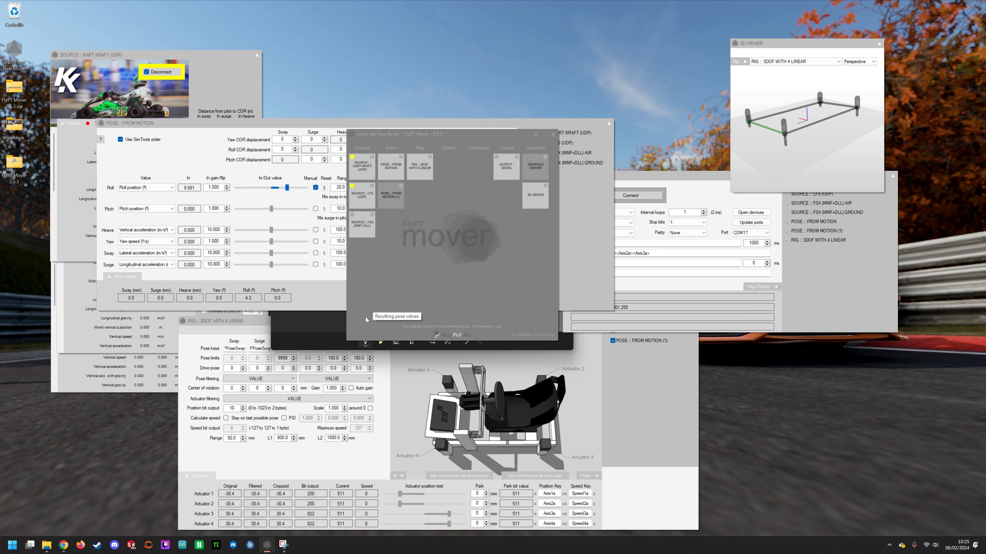
pyautogui.rightClick(357, 264)
pyautogui.click(383, 285)
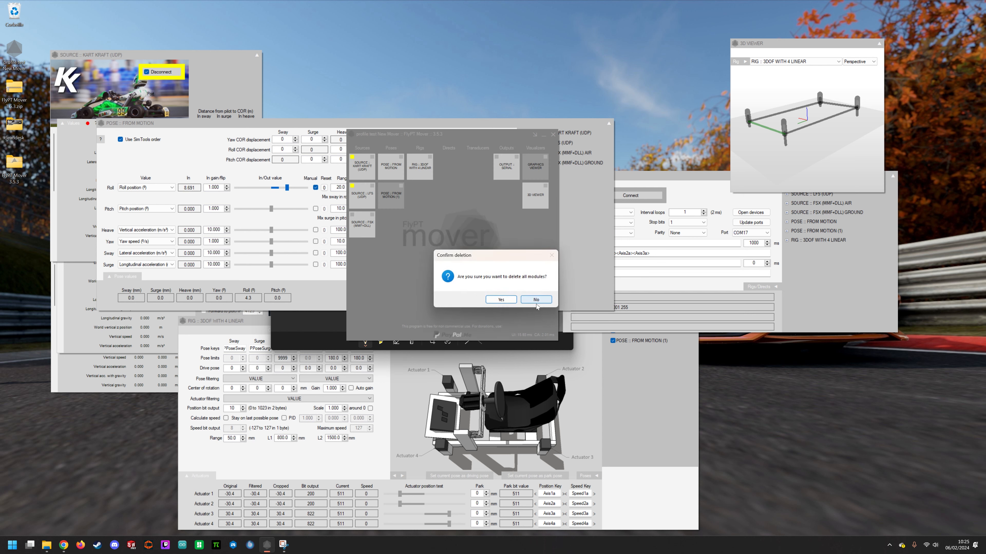
pyautogui.click(535, 300)
# - Add a Loop source to the setup and connect it
pyautogui.rightClick(377, 275)
pyautogui.moveTo(454, 294)
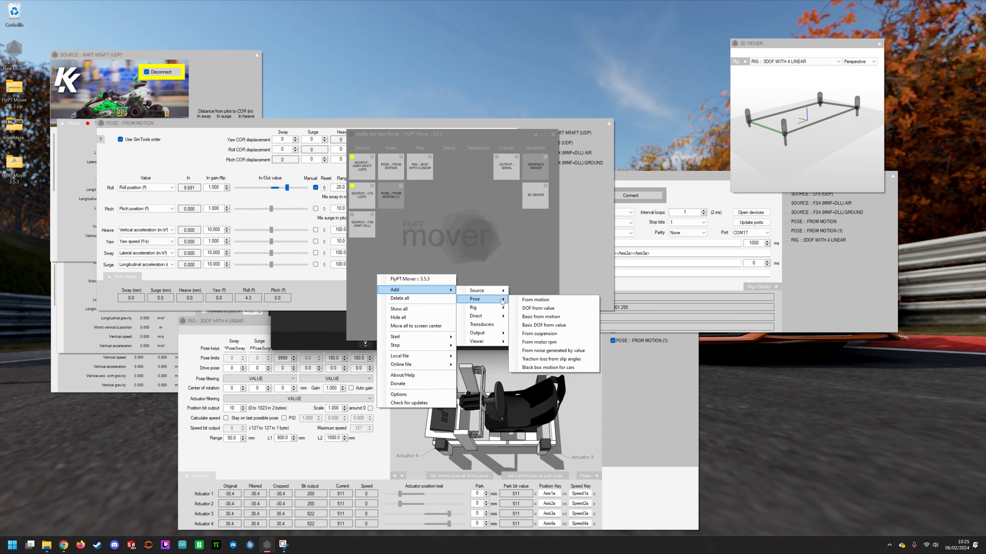
pyautogui.moveTo(485, 290)
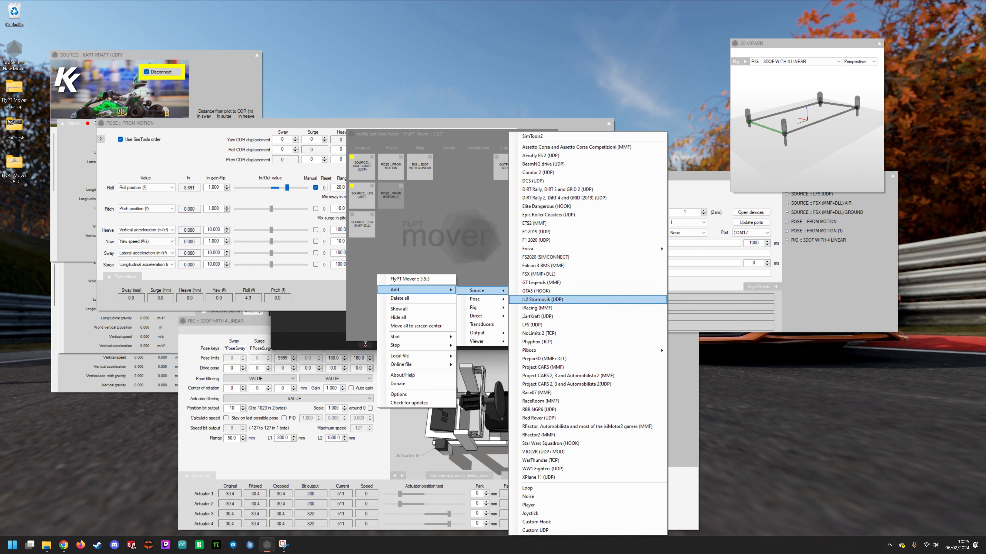
pyautogui.click(533, 491)
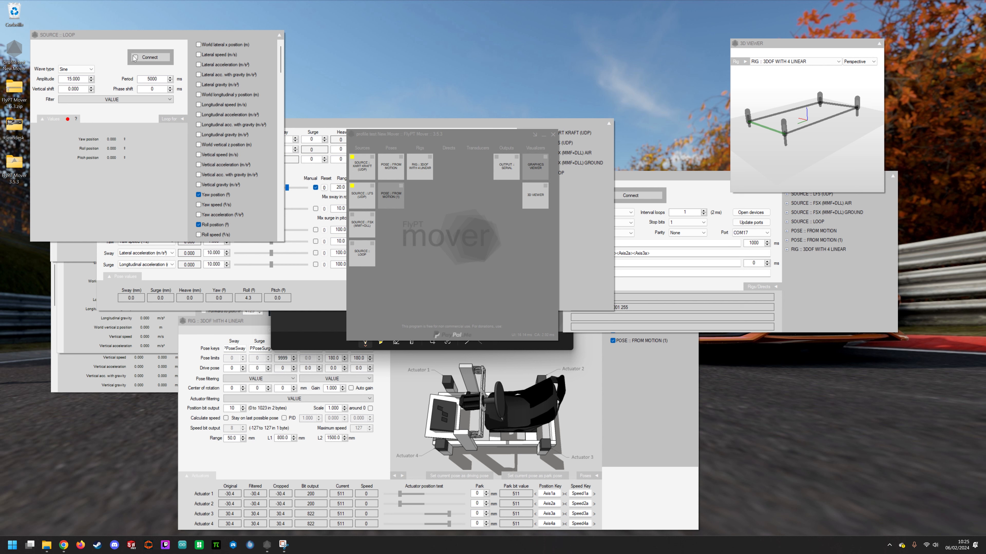
pyautogui.click(151, 57)
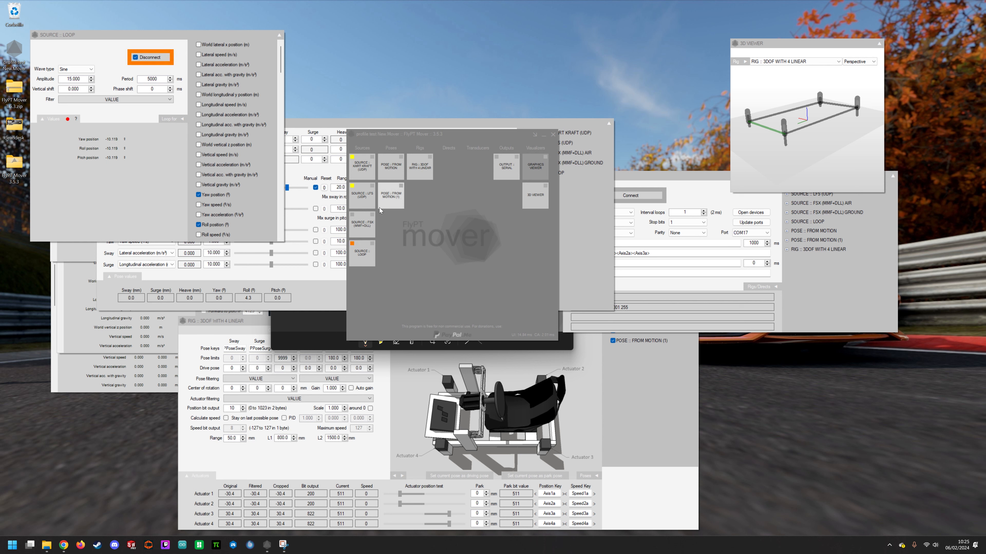
# - Enable the Loop source in the first motion pose with manual roll off, and hide the pose window
pyautogui.click(391, 166)
pyautogui.click(527, 173)
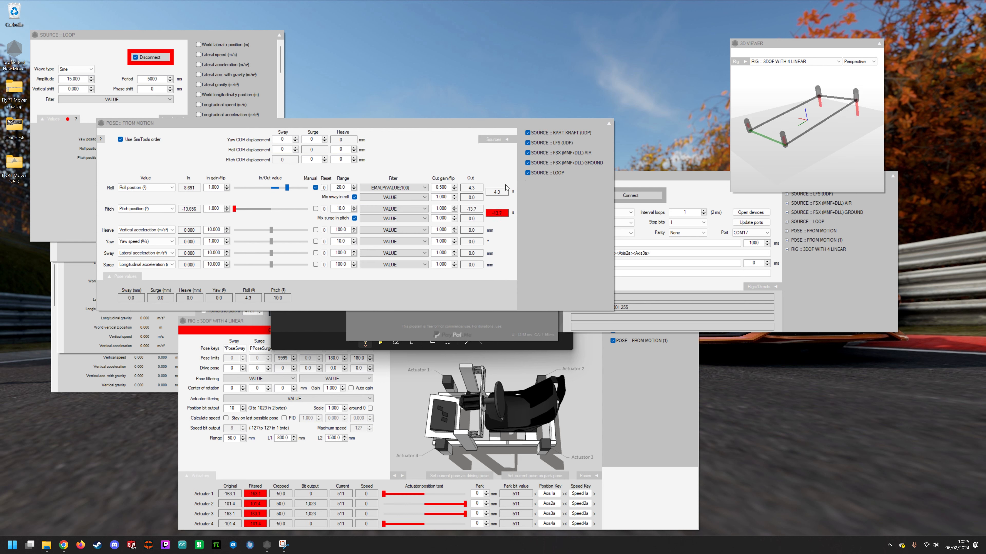
pyautogui.click(315, 188)
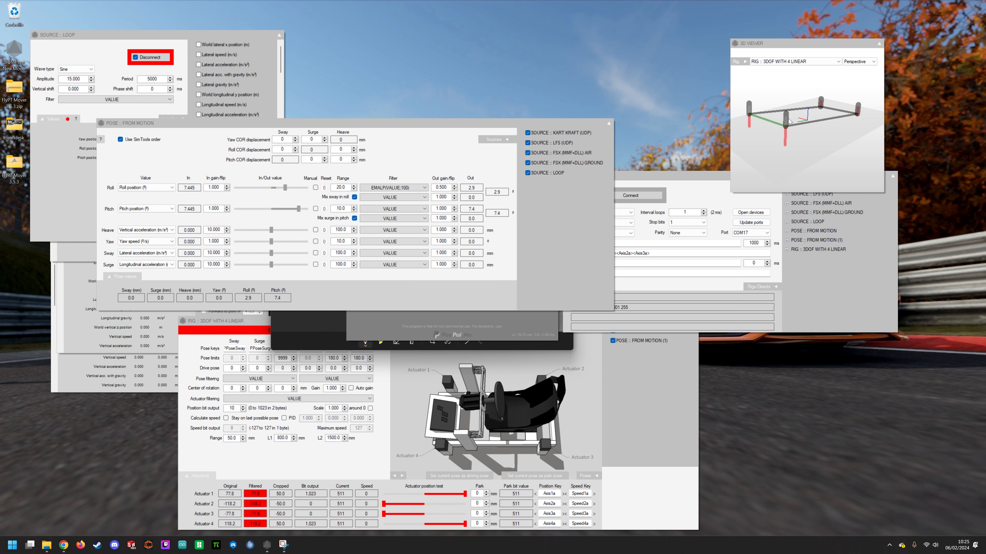
pyautogui.click(612, 124)
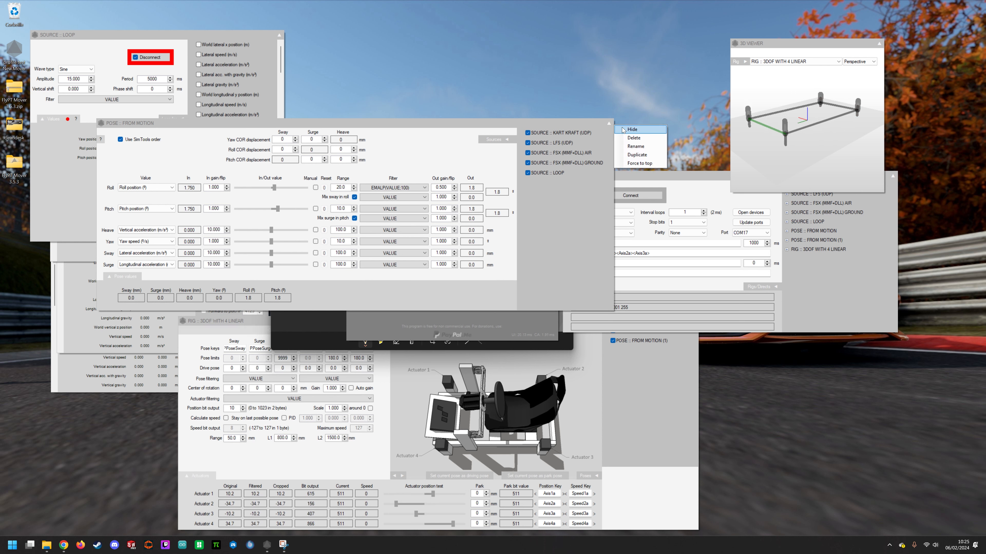
pyautogui.click(623, 129)
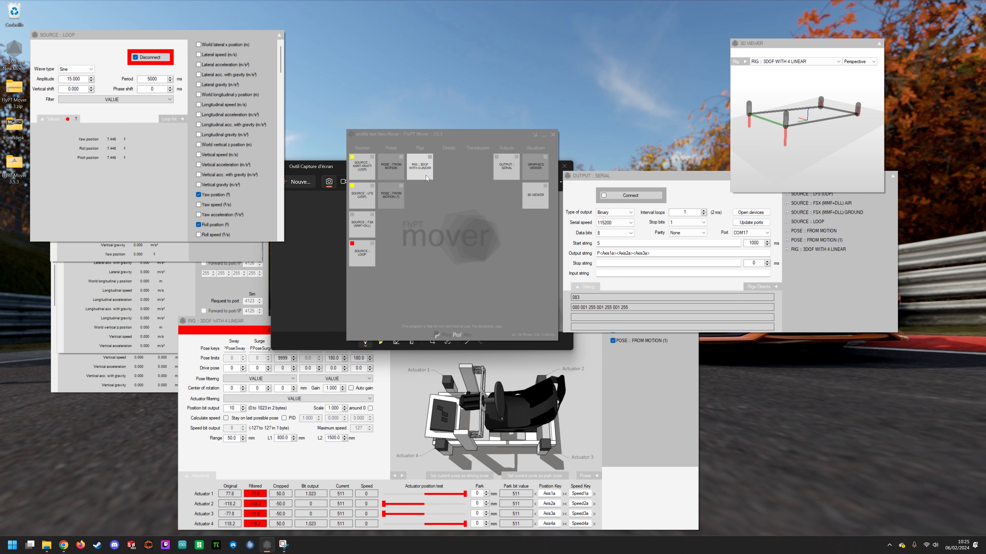
# - Move the rig window up below the module list and set its Position bit output to 16
pyautogui.click(427, 349)
pyautogui.moveTo(447, 321); pyautogui.dragTo(464, 220)
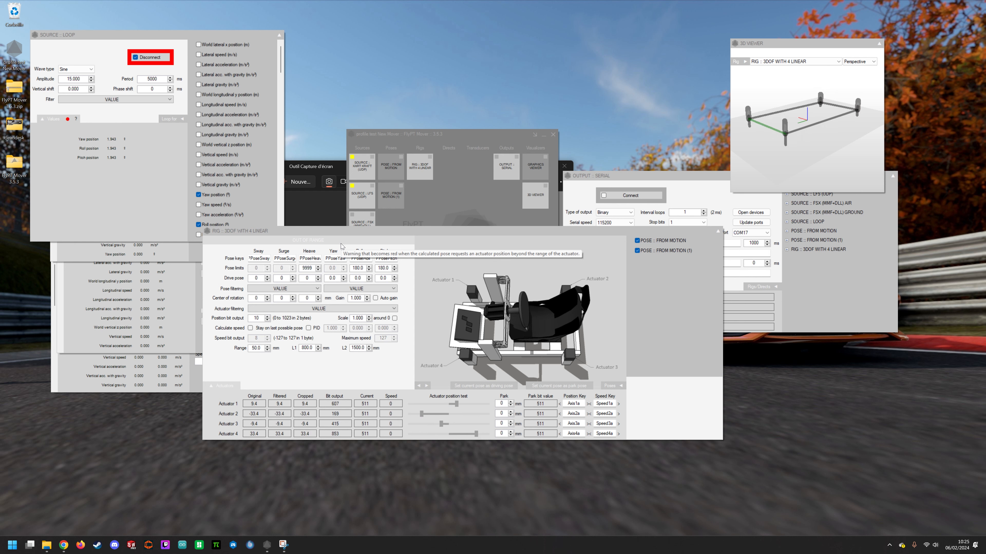
pyautogui.scroll(2, 267, 318)
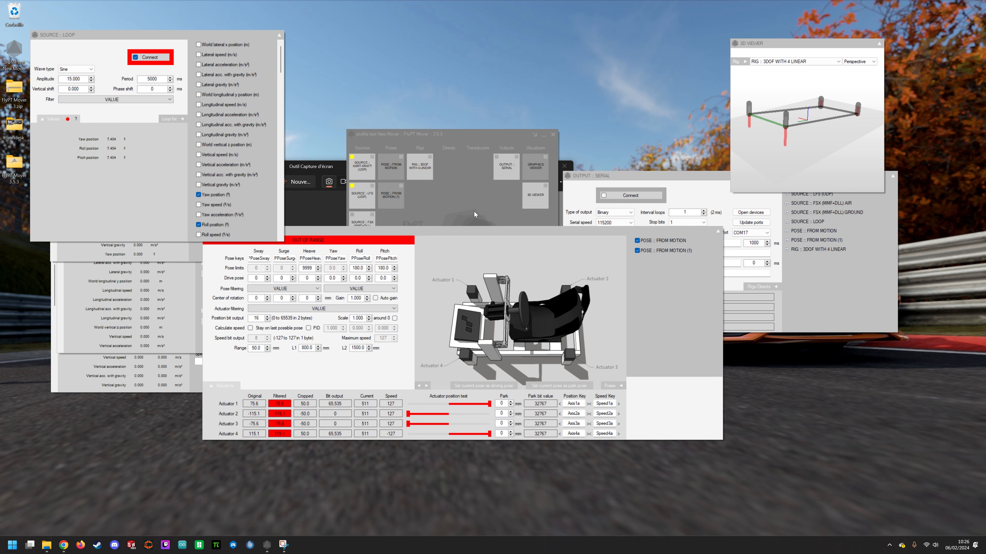
# - Disconnect the Loop source and reopen the first motion pose, moving its window slightly down
pyautogui.click(136, 58)
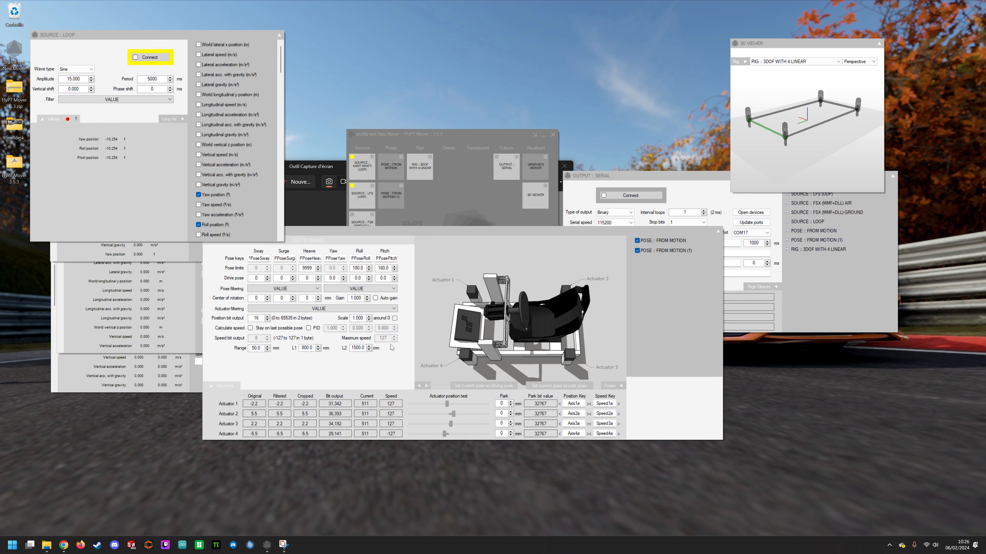
pyautogui.click(442, 201)
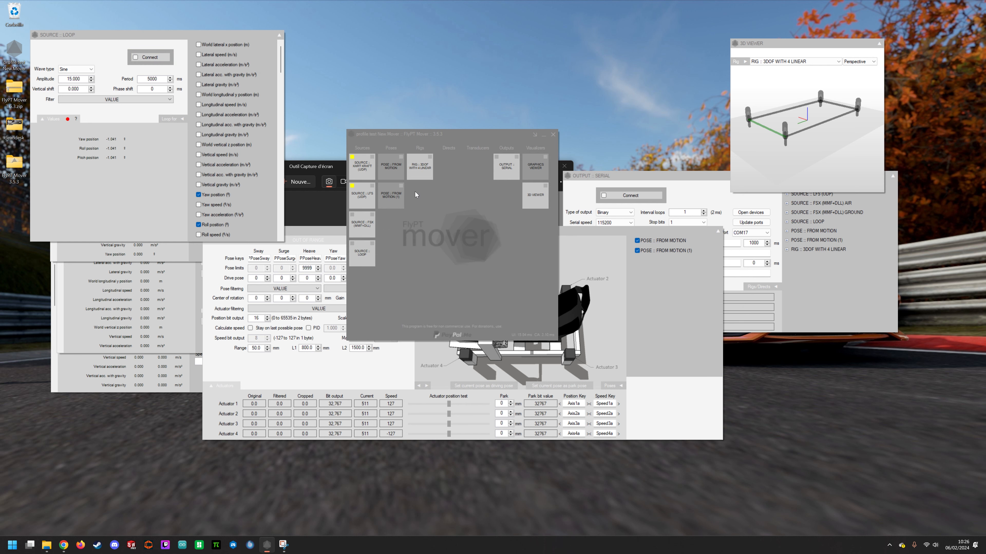
pyautogui.click(386, 168)
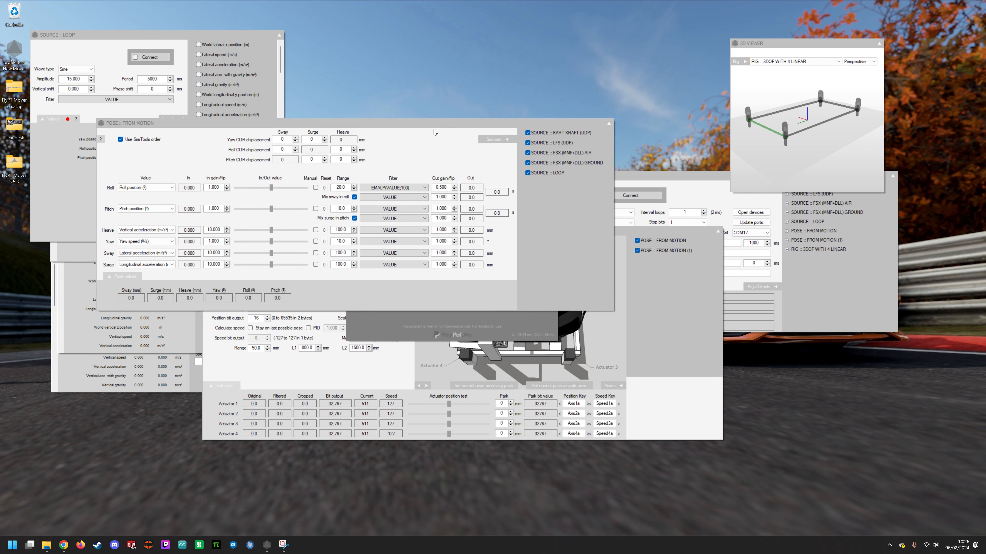
pyautogui.moveTo(406, 123); pyautogui.dragTo(397, 133)
# - Enable manual roll, set its input to the maximum of 20, and check the rig's actuator bit outputs
pyautogui.click(305, 198)
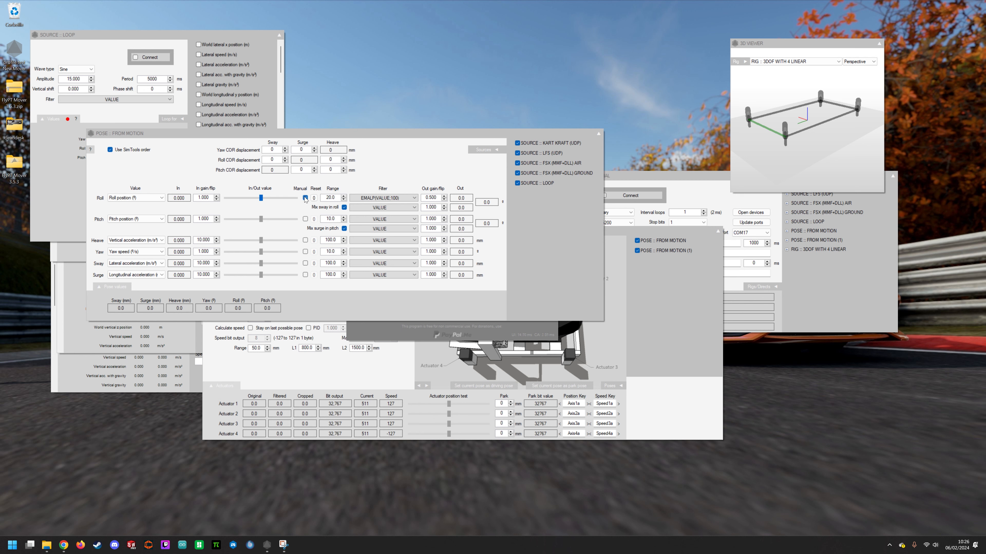
pyautogui.moveTo(261, 198); pyautogui.dragTo(375, 213)
pyautogui.click(361, 379)
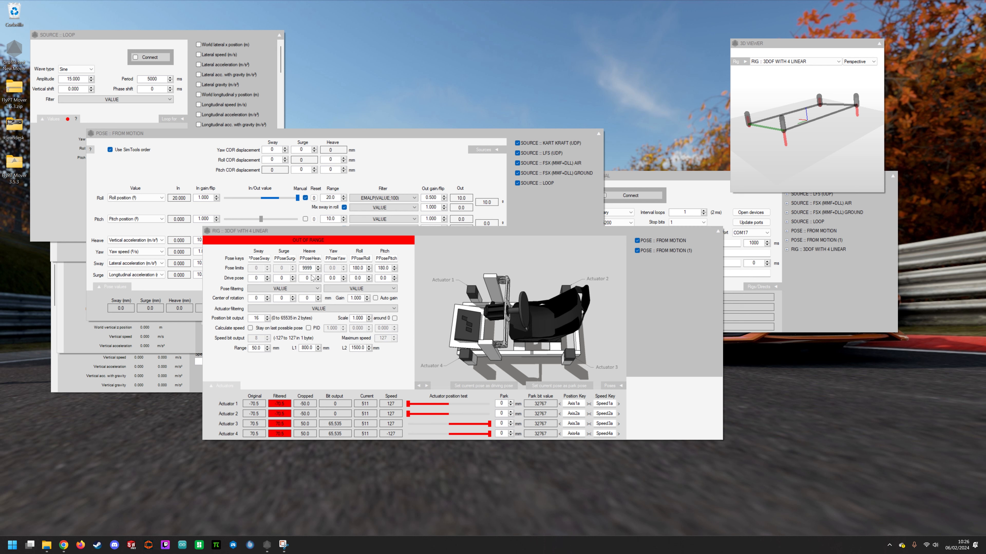
pyautogui.moveTo(297, 198)
pyautogui.mouseDown()
pyautogui.moveTo(287, 203)
pyautogui.moveTo(301, 207)
pyautogui.mouseUp()
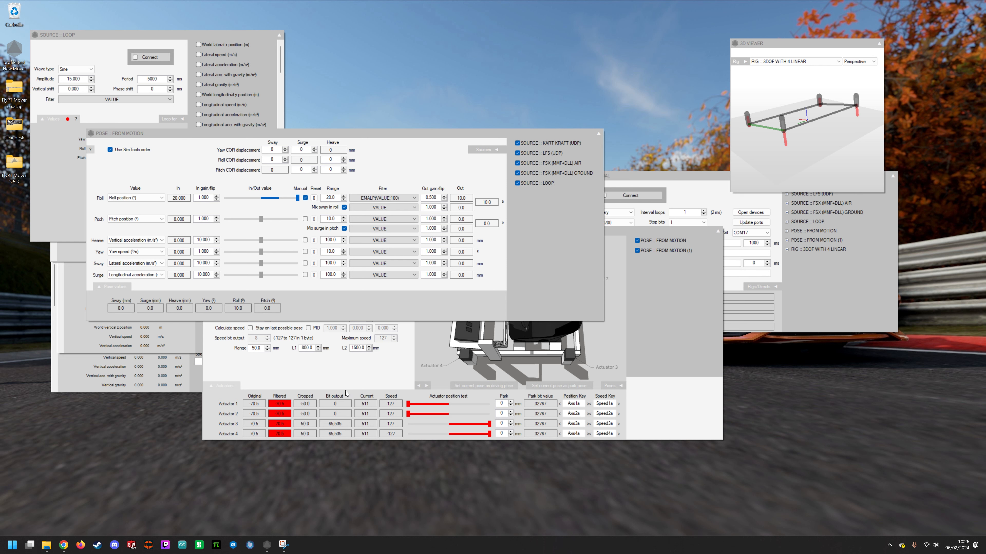
pyautogui.click(349, 380)
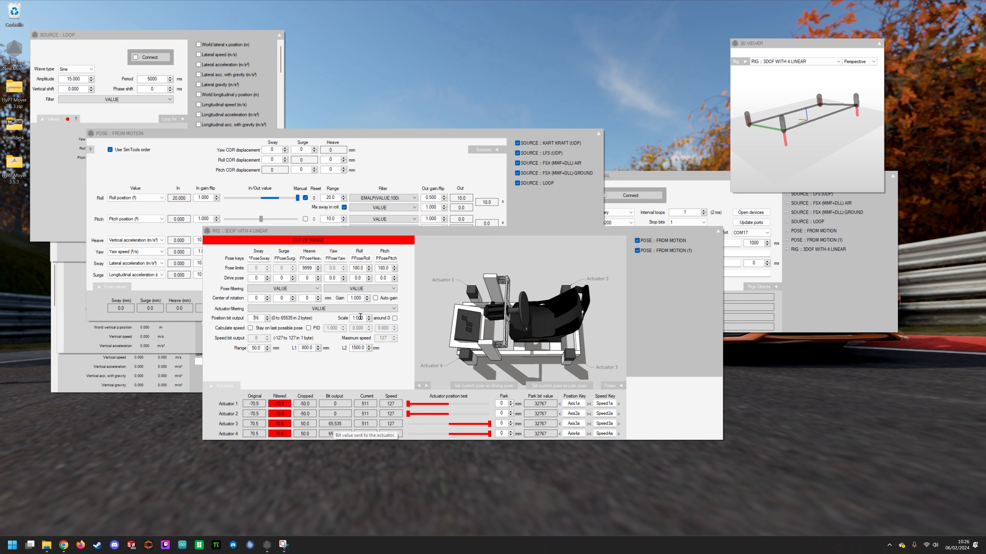
# - Set the rig's position output Scale to 0.760 with the around 0 option enabled
pyautogui.click(394, 318)
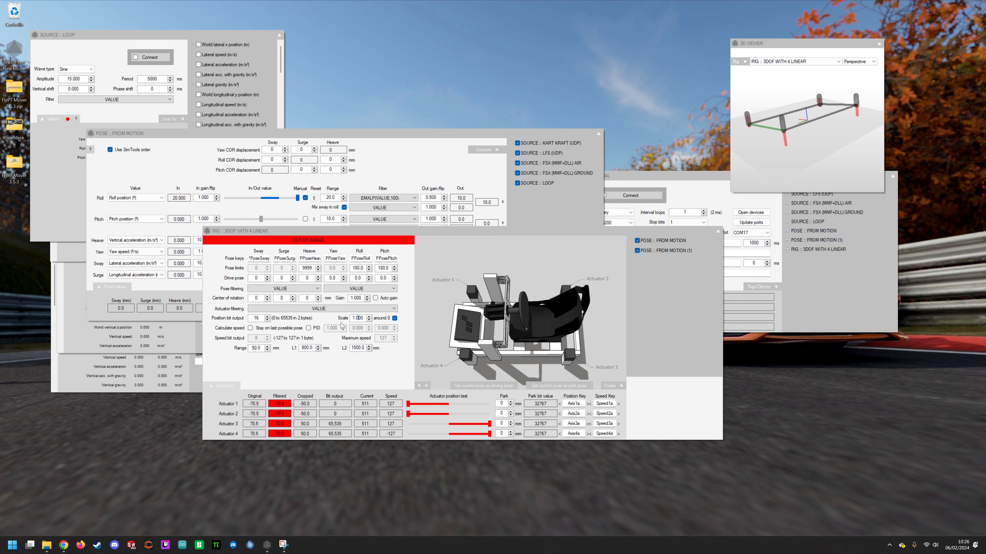
pyautogui.click(356, 318)
pyautogui.scroll(-3, 356, 318)
pyautogui.scroll(-10, 356, 318)
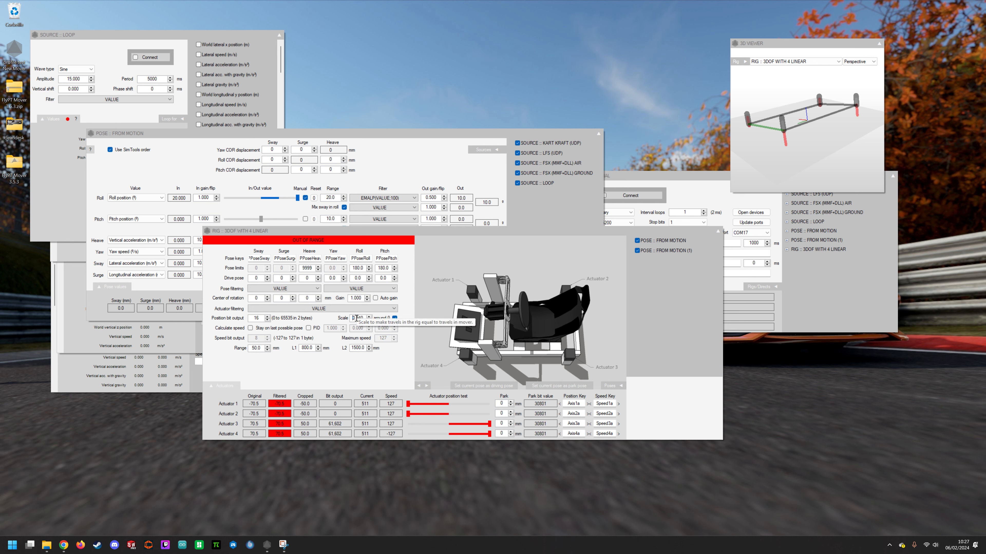
pyautogui.scroll(-8, 356, 318)
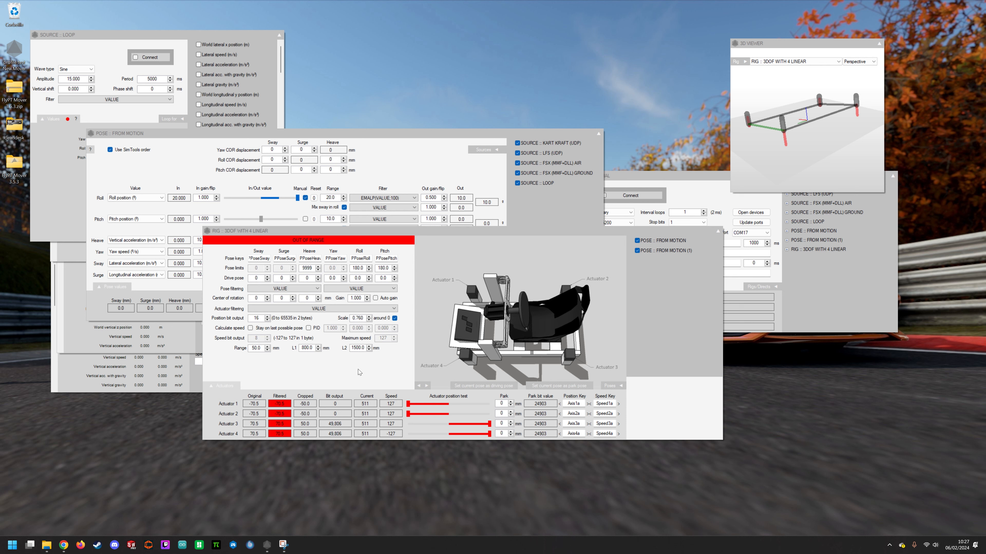
# - Set the motion pose's output gain to 1 for Roll position and 0.5 for Heave
pyautogui.click(356, 299)
pyautogui.doubleClick(355, 298)
pyautogui.click(442, 154)
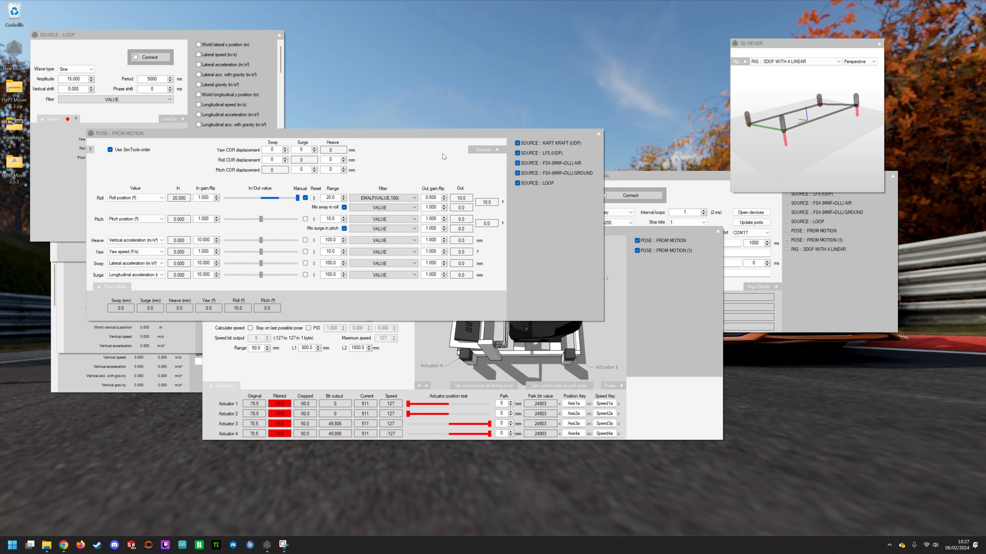
pyautogui.doubleClick(431, 200)
pyautogui.write('1')
pyautogui.click(430, 239)
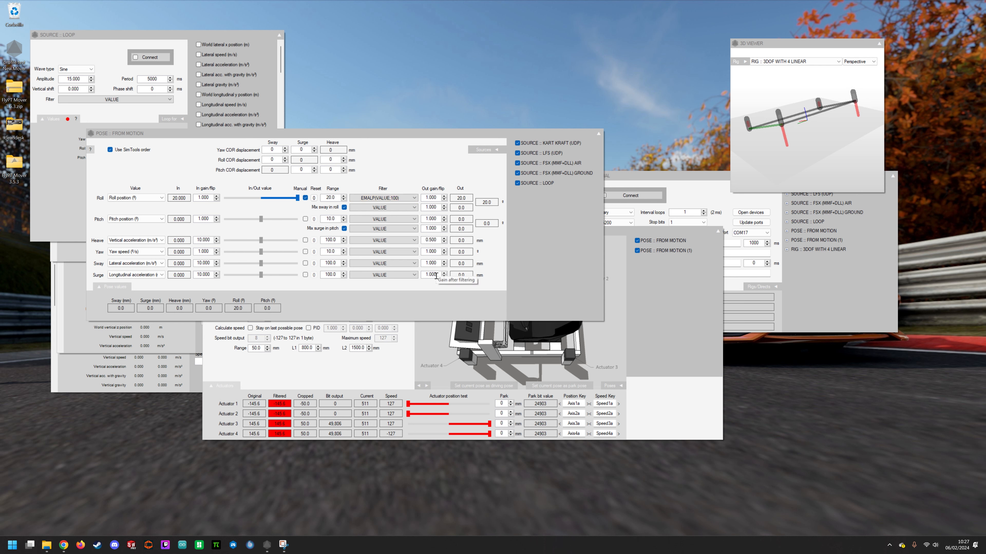
# - Set the rig's actuator Gain to 0.5
pyautogui.click(405, 358)
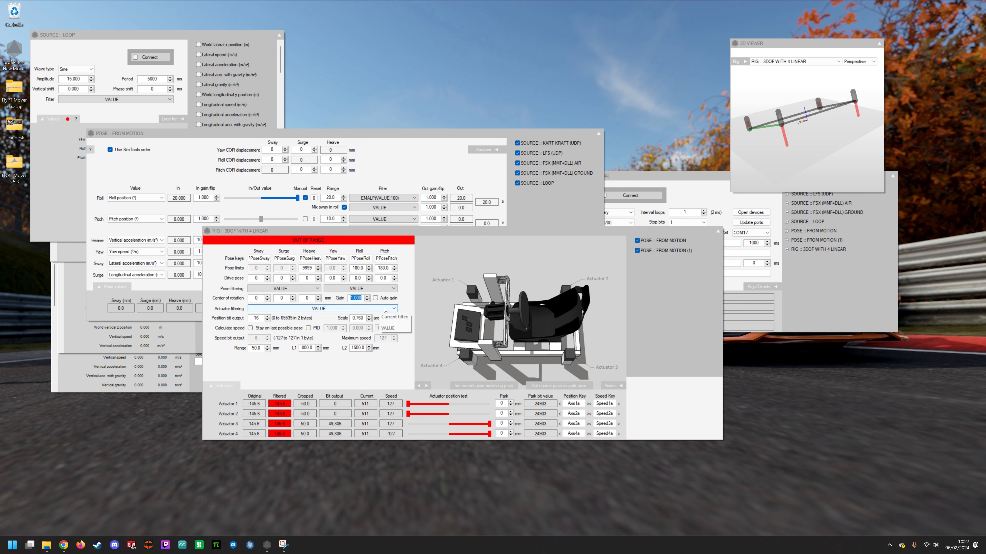
pyautogui.write('0.2')
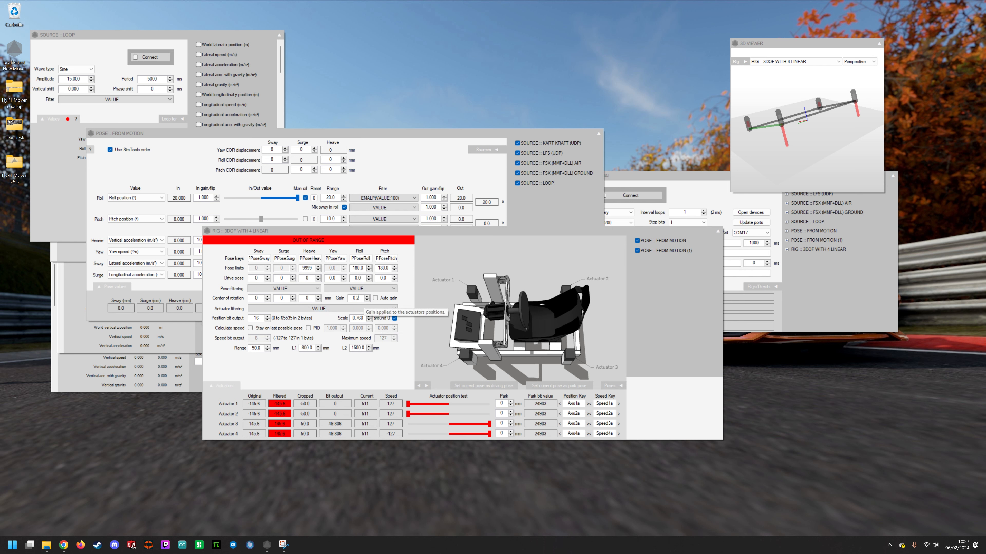
pyautogui.doubleClick(357, 298)
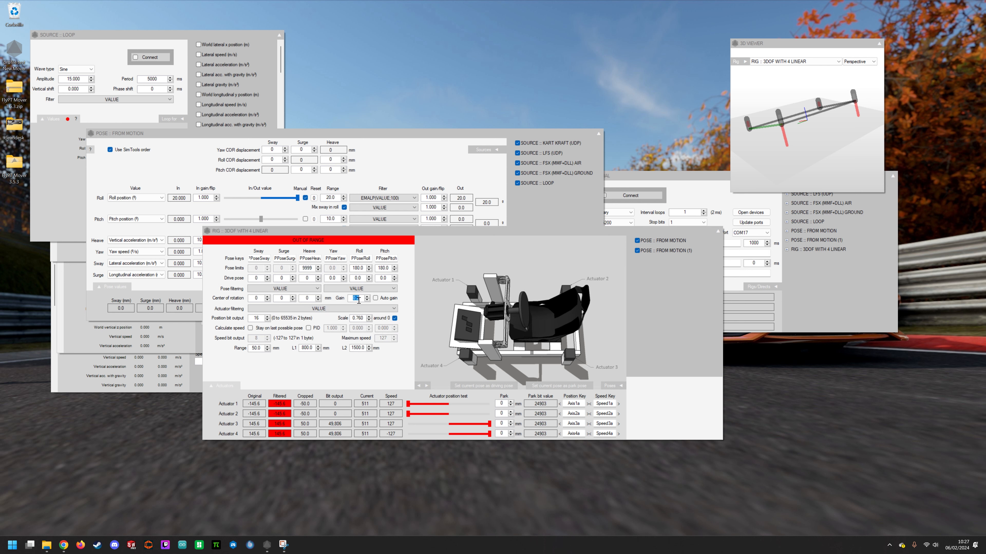
pyautogui.write('1')
pyautogui.write('0.5')
# - Select the rig's Range value and bring up the illustration that marks the actuator range
pyautogui.click(256, 348)
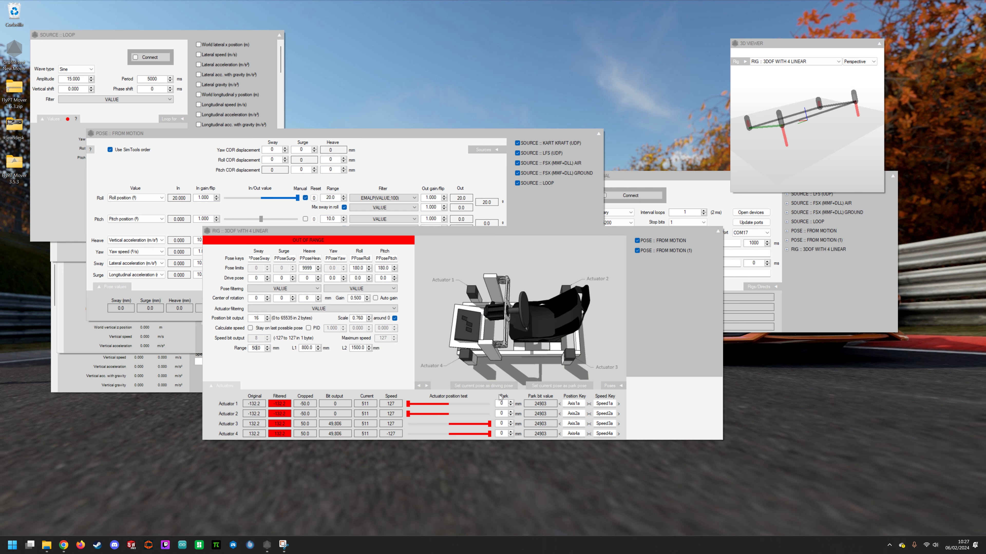
pyautogui.click(427, 386)
pyautogui.click(428, 387)
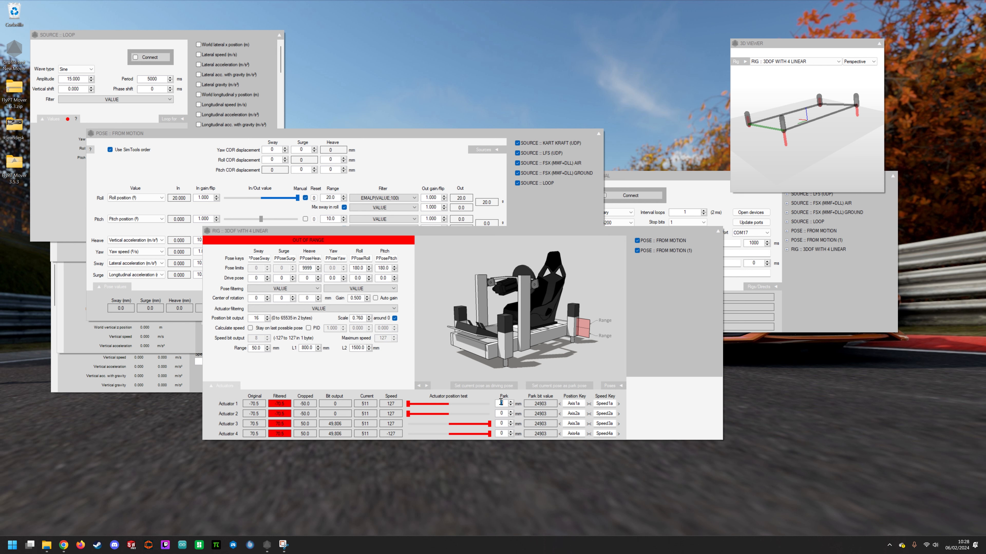
# - Set the Park position of all four actuators to -50 mm
pyautogui.write('50')
pyautogui.click(499, 414)
pyautogui.write('-50')
pyautogui.click(501, 423)
pyautogui.write('-50')
pyautogui.click(502, 432)
pyautogui.write('-50')
# - Show the rig illustration for the L1 and L2 dimensions and lower the manual roll input to about 7.6
pyautogui.click(364, 371)
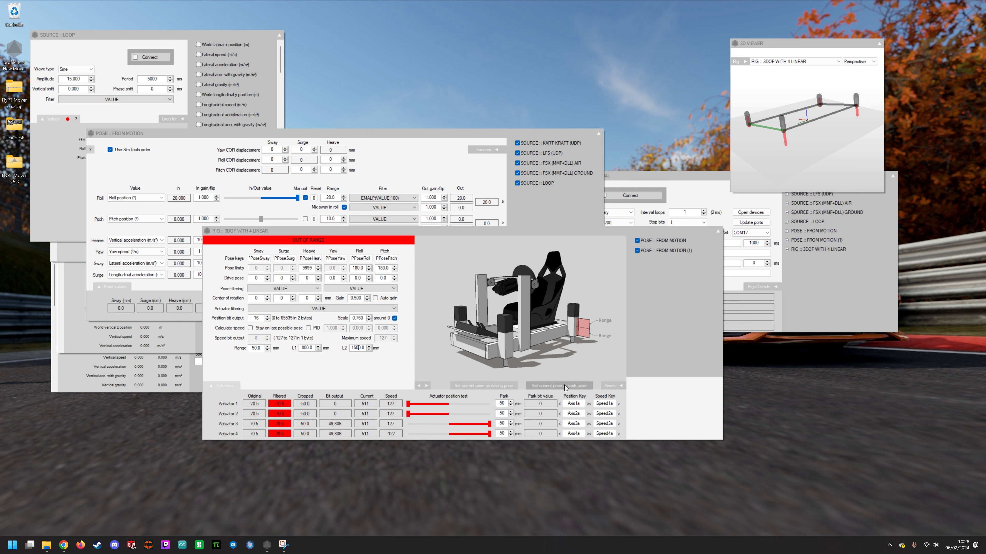
pyautogui.click(426, 386)
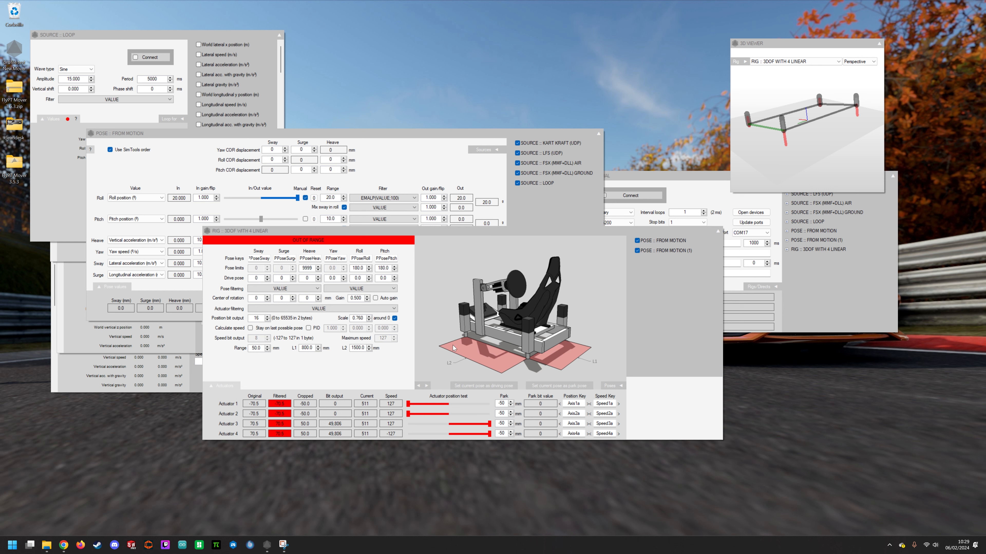
pyautogui.moveTo(298, 198); pyautogui.dragTo(274, 201)
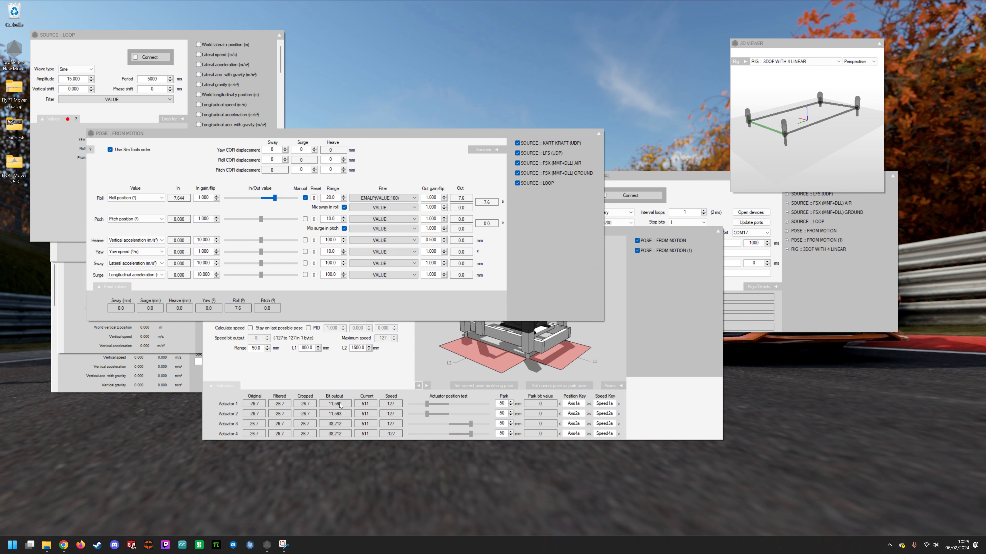
# - Lower the manual roll input to about 2.2 and rename Actuator 1's position key to Aactuator1a
pyautogui.moveTo(277, 199); pyautogui.dragTo(264, 200)
pyautogui.click(684, 193)
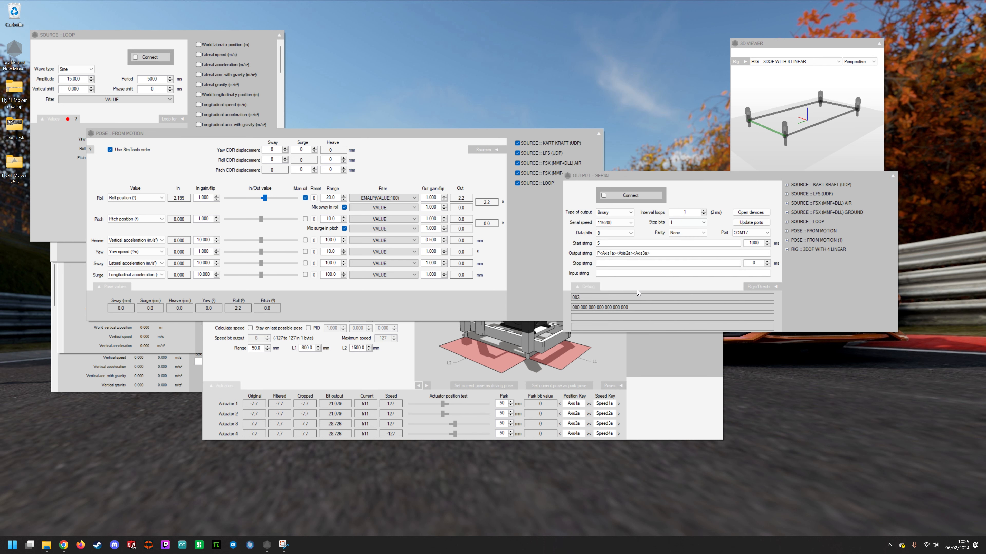
pyautogui.click(572, 404)
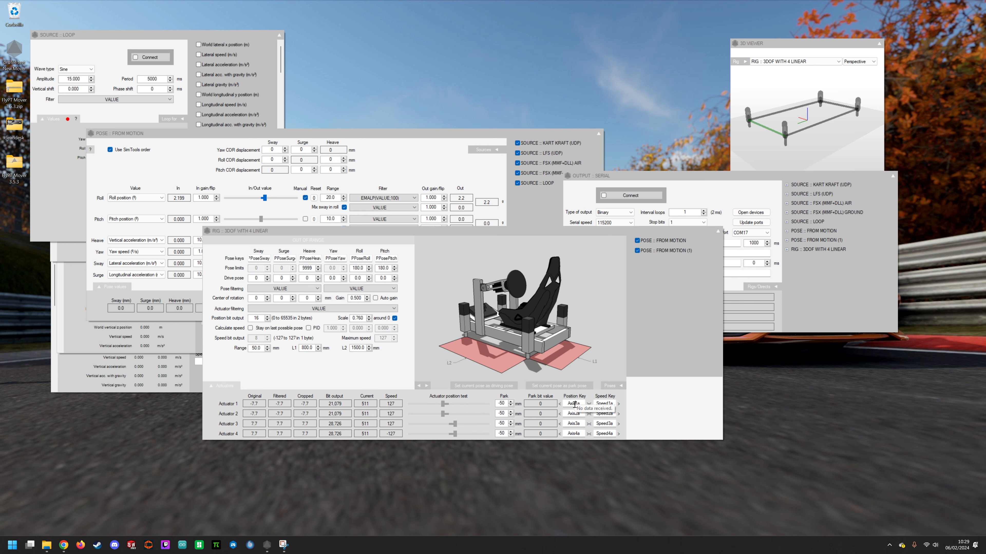
pyautogui.write('actuator')
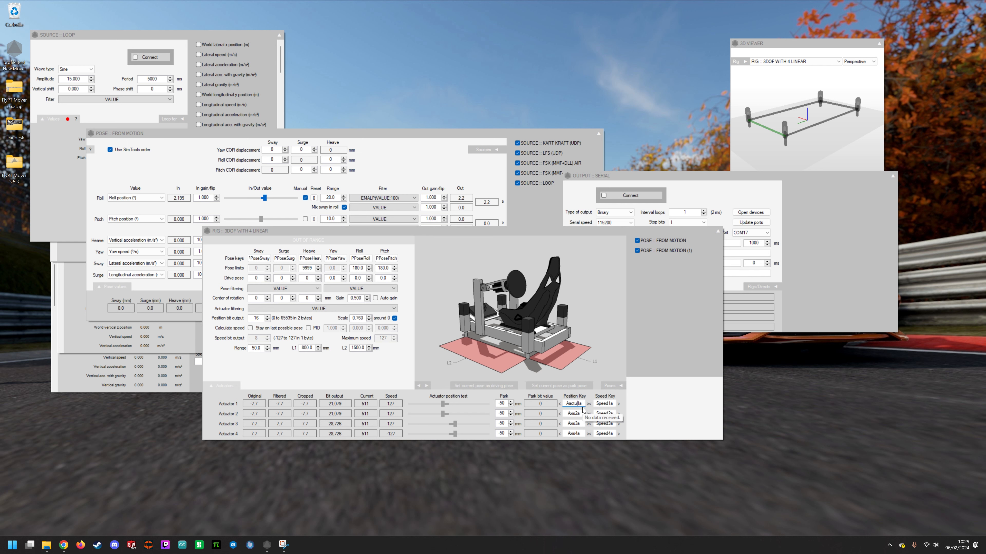
# - Replace <Axis1a> in the serial output string with Actuator 1's copied position key, written as <Aactuator1a>
pyautogui.doubleClick(574, 403)
pyautogui.hotkey('ctrl', 'c')
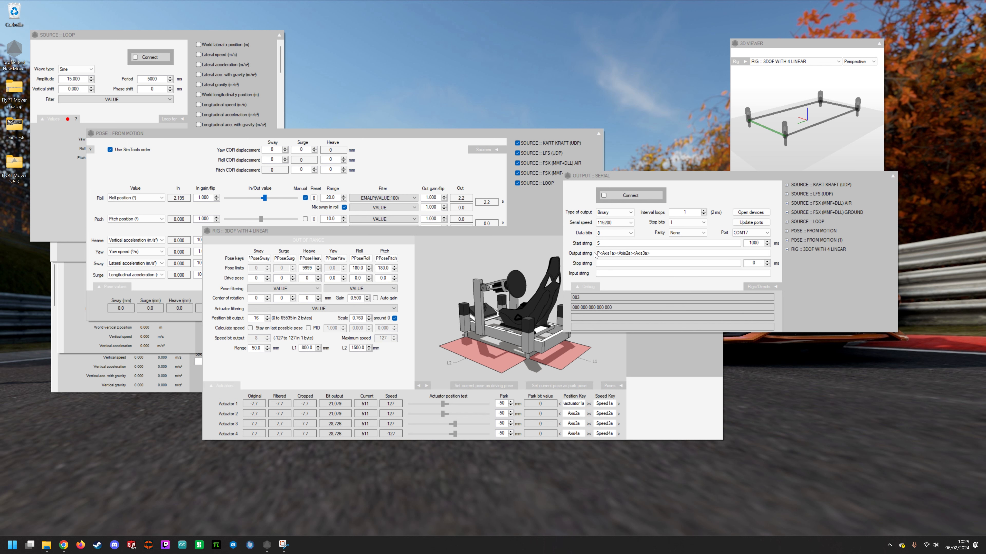
pyautogui.moveTo(599, 253); pyautogui.dragTo(621, 254)
pyautogui.hotkey('ctrl', 'v')
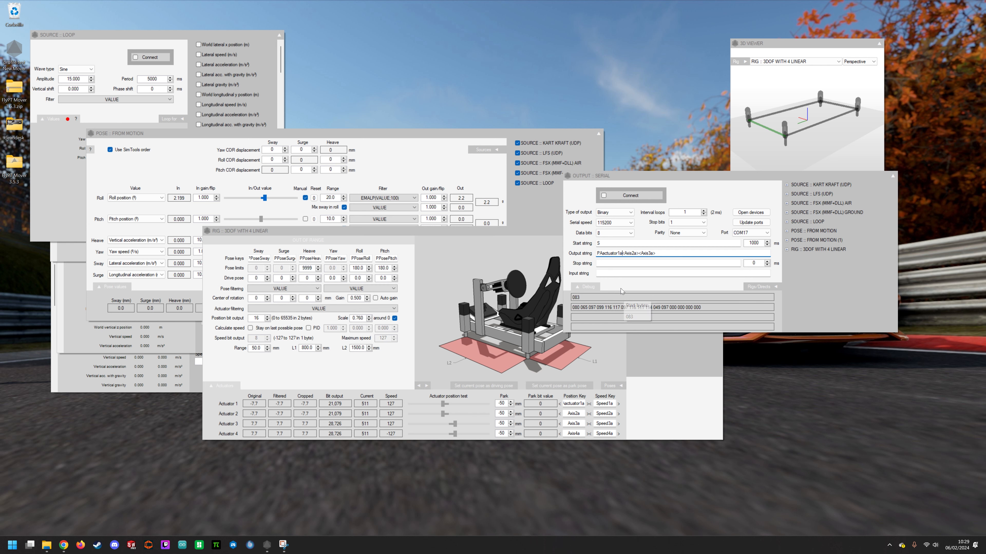
pyautogui.write('>')
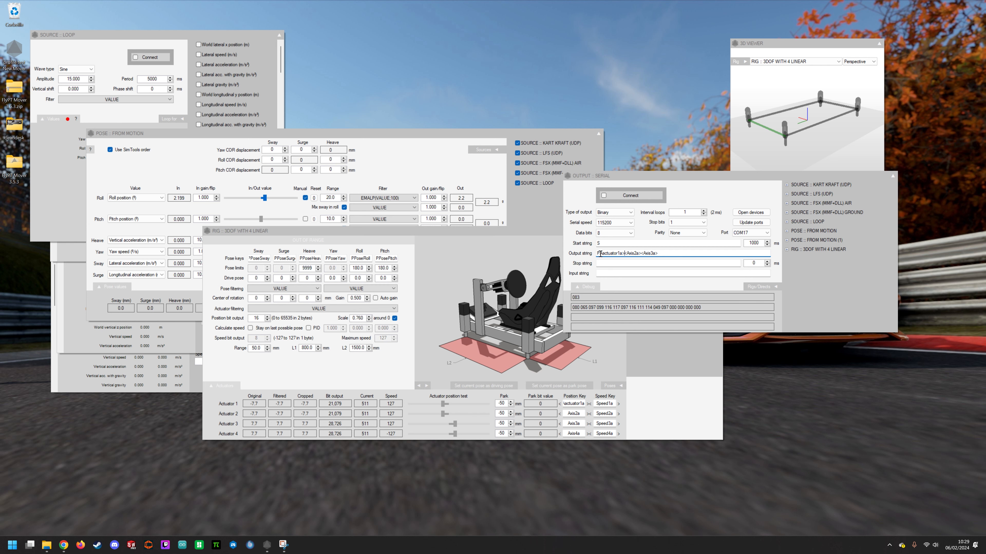
pyautogui.click(599, 253)
pyautogui.write('<')
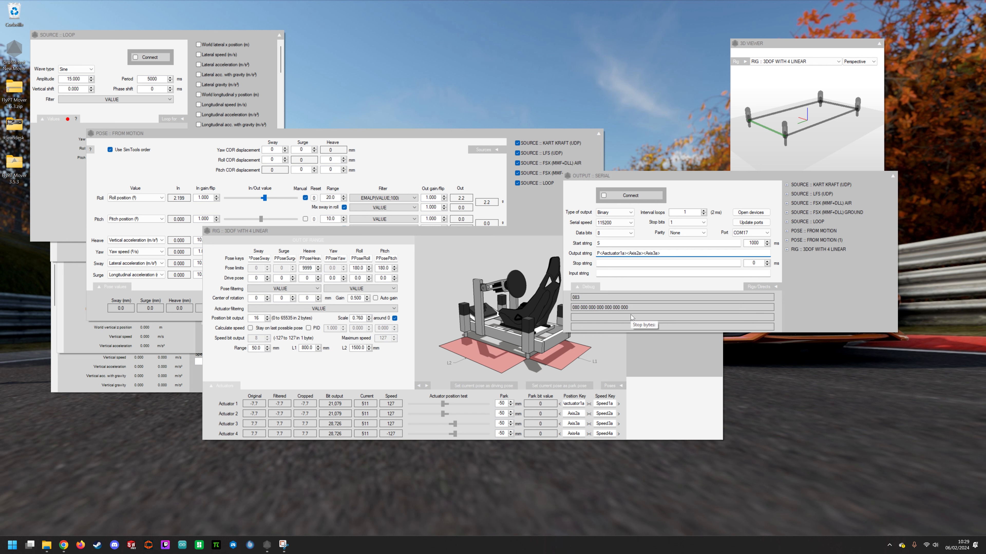
# - Open the program options, set the calculation rate to 3.2 ms and assign Shift+Ctrl+Alt+S as the outputs start/stop hotkey
pyautogui.moveTo(436, 231); pyautogui.dragTo(369, 194)
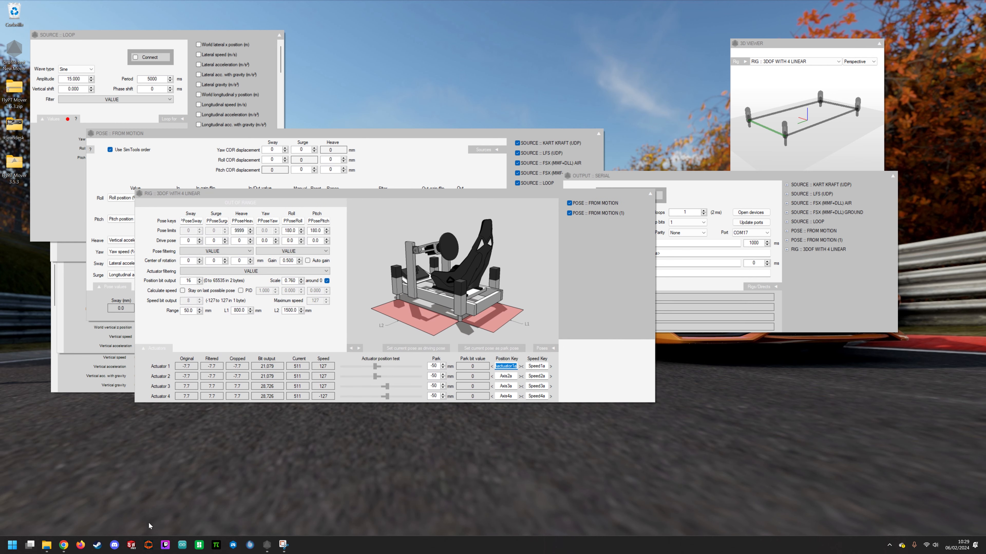
pyautogui.click(266, 544)
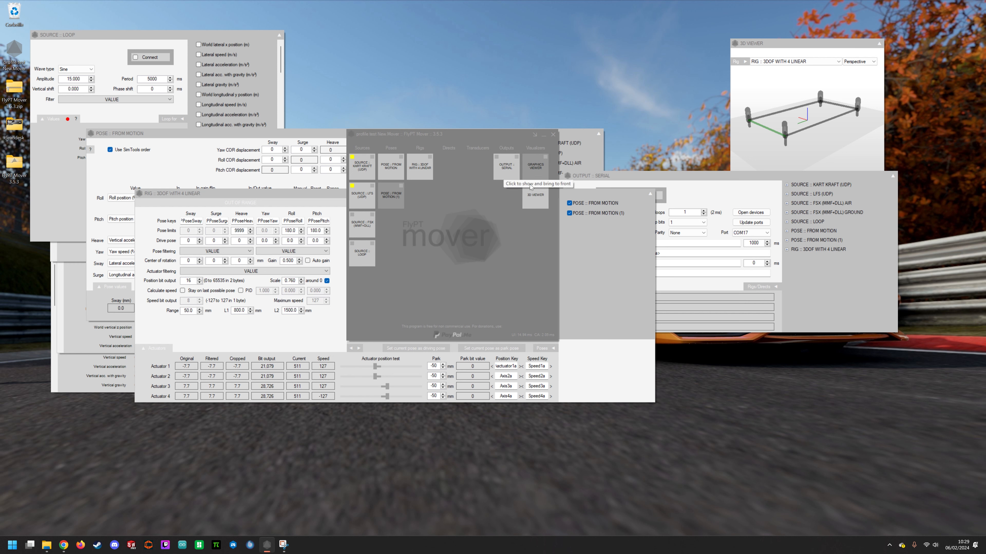
pyautogui.click(811, 288)
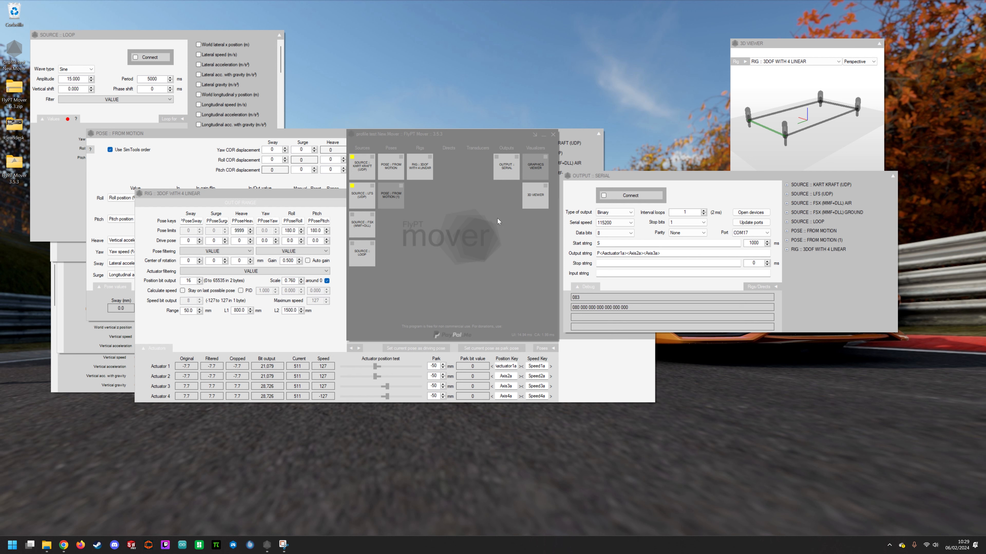
pyautogui.rightClick(469, 221)
pyautogui.click(491, 340)
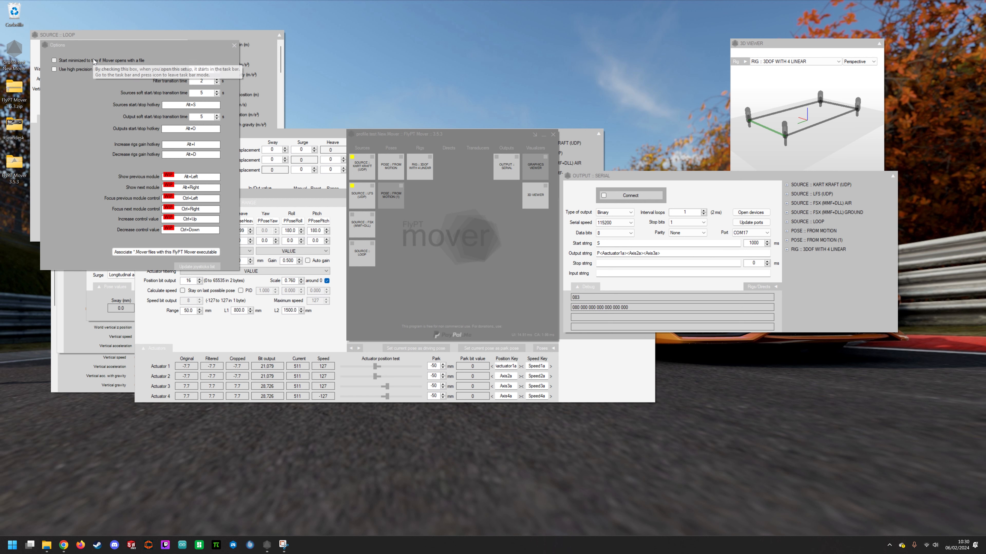
pyautogui.moveTo(207, 68)
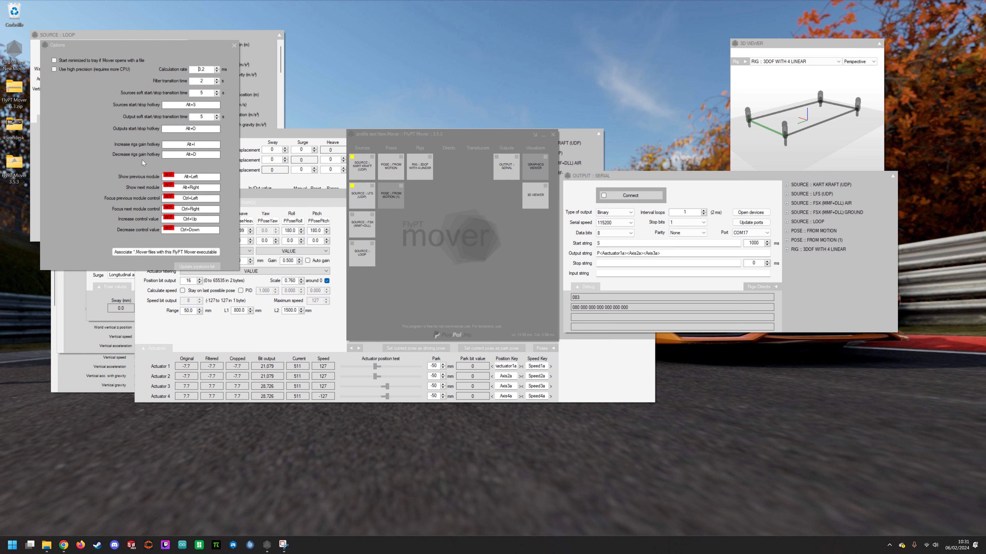
pyautogui.click(172, 129)
# - Test the rig gain hotkeys by raising the 3DOF rig's Gain to 0.9 and lowering it back to 0.5
pyautogui.click(420, 177)
pyautogui.moveTo(421, 194); pyautogui.dragTo(625, 147)
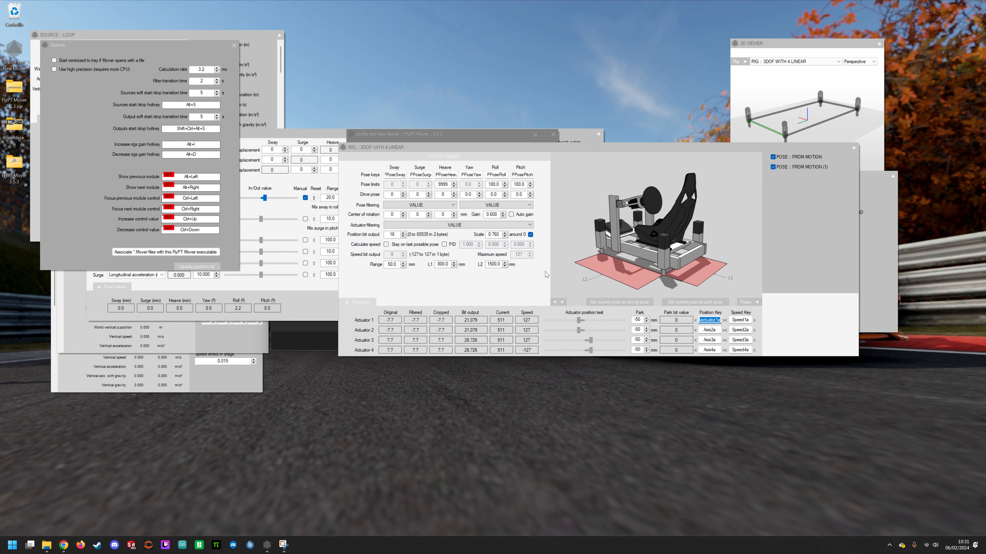
pyautogui.hotkey('alt', 'i')
pyautogui.hotkey('alt', 'i')
pyautogui.hotkey('alt', 'i')
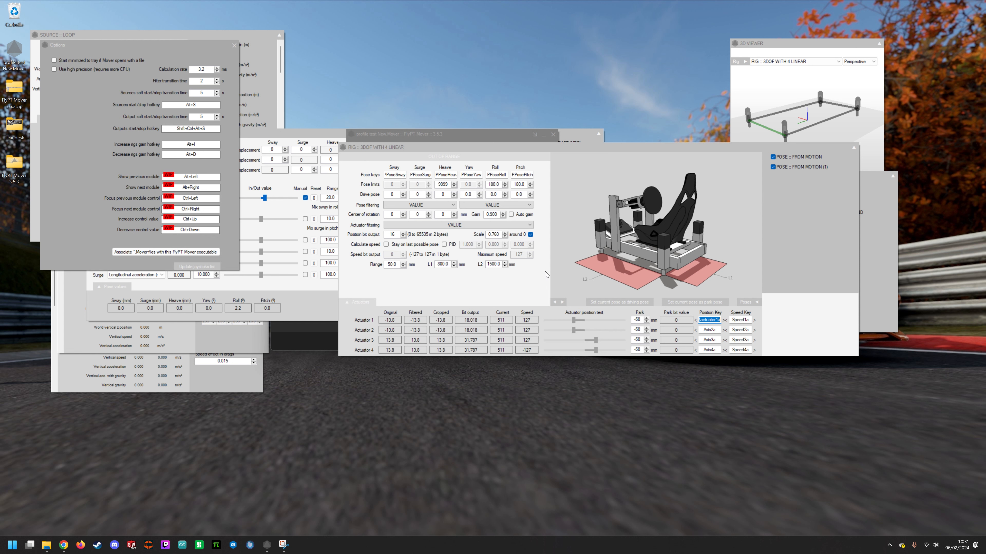
pyautogui.hotkey('alt', 'd')
pyautogui.hotkey('alt', 'd')
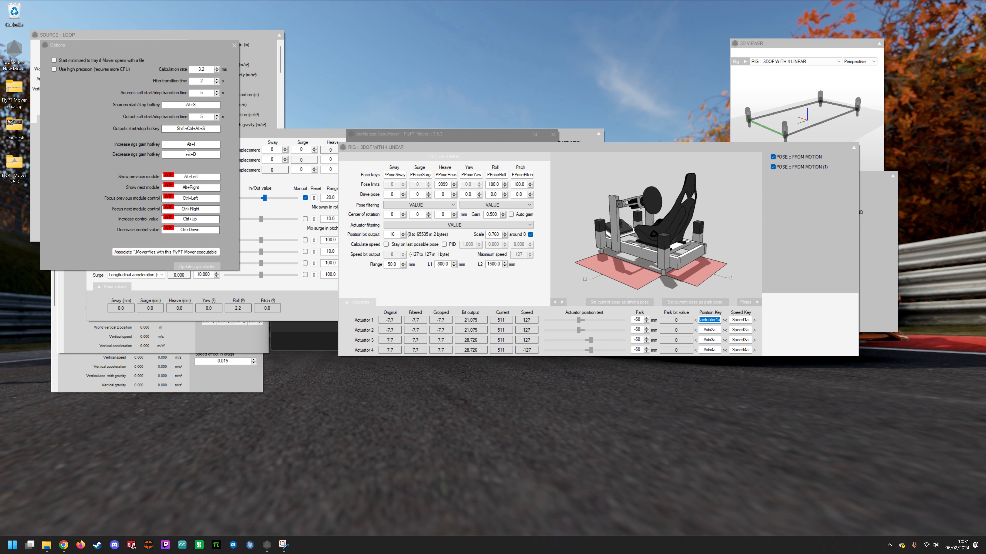
# - Close the options, exit FlyPT Mover and start it again from the desktop
pyautogui.click(235, 45)
pyautogui.moveTo(481, 136); pyautogui.dragTo(466, 100)
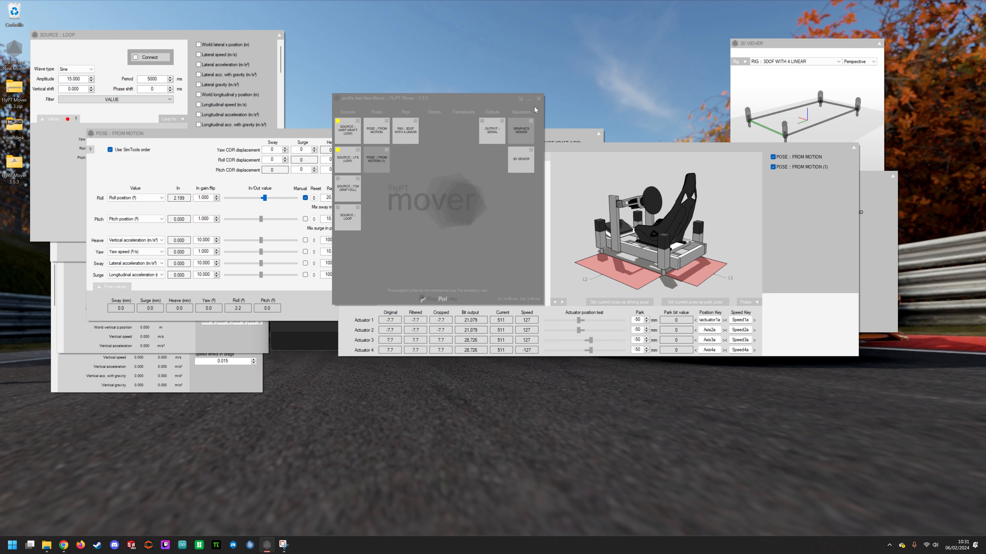
pyautogui.click(538, 98)
pyautogui.click(465, 300)
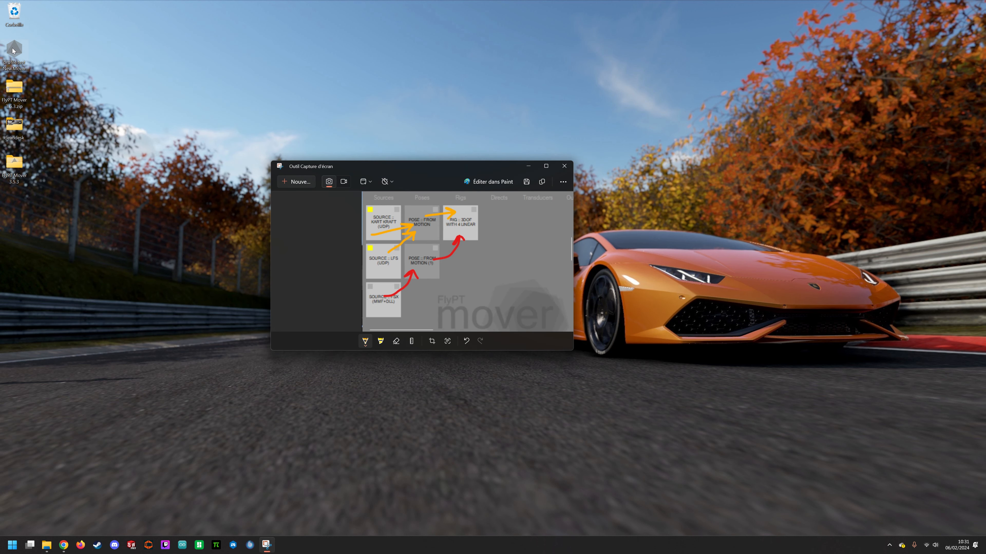
pyautogui.click(187, 141)
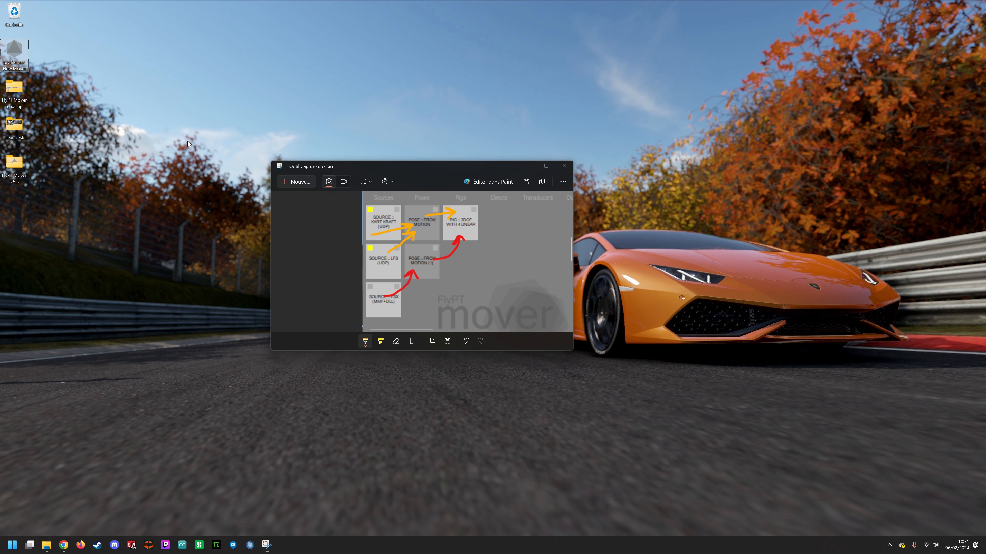
pyautogui.doubleClick(20, 54)
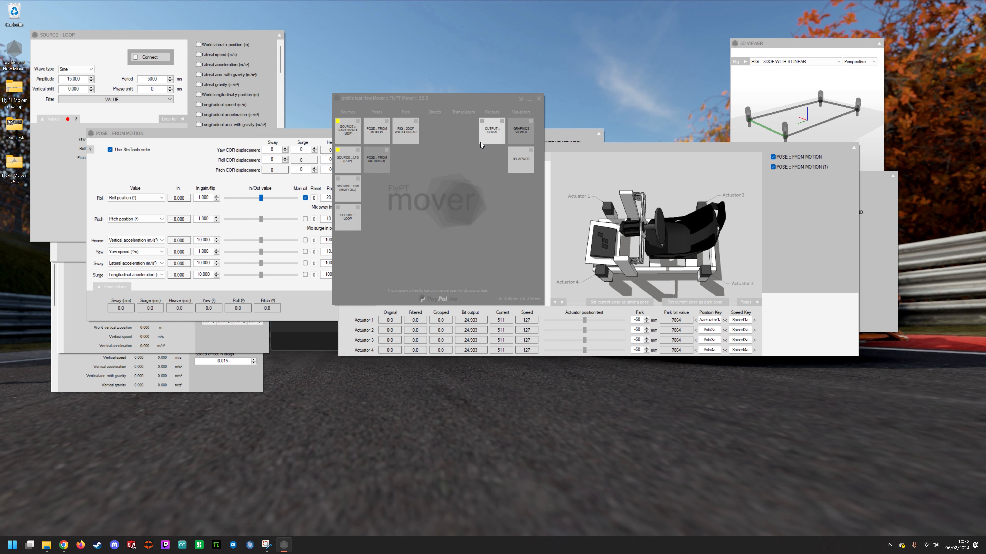
# - Bring up the serial output and LFS source windows and move the LFS window below the output's source list
pyautogui.click(481, 137)
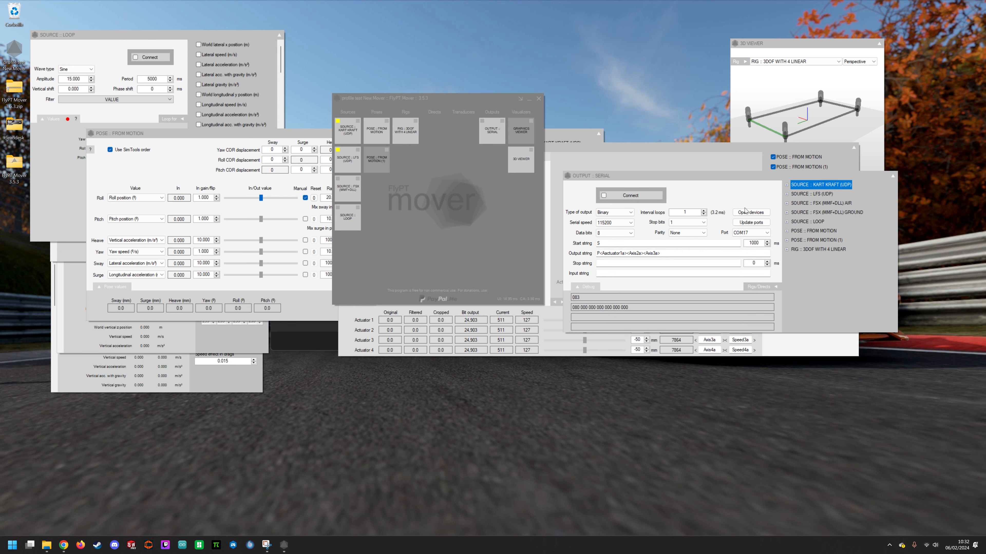
pyautogui.click(347, 158)
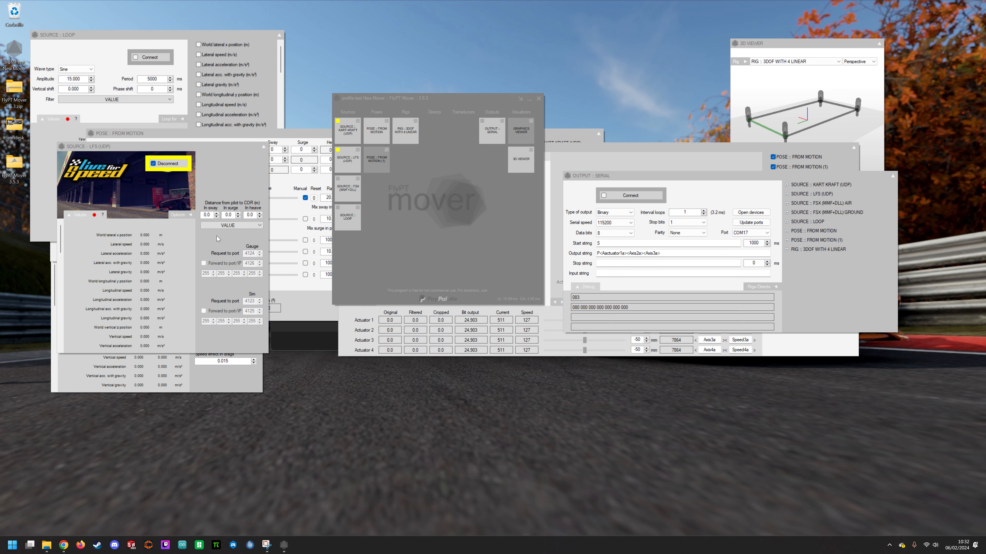
pyautogui.moveTo(229, 147); pyautogui.dragTo(814, 242)
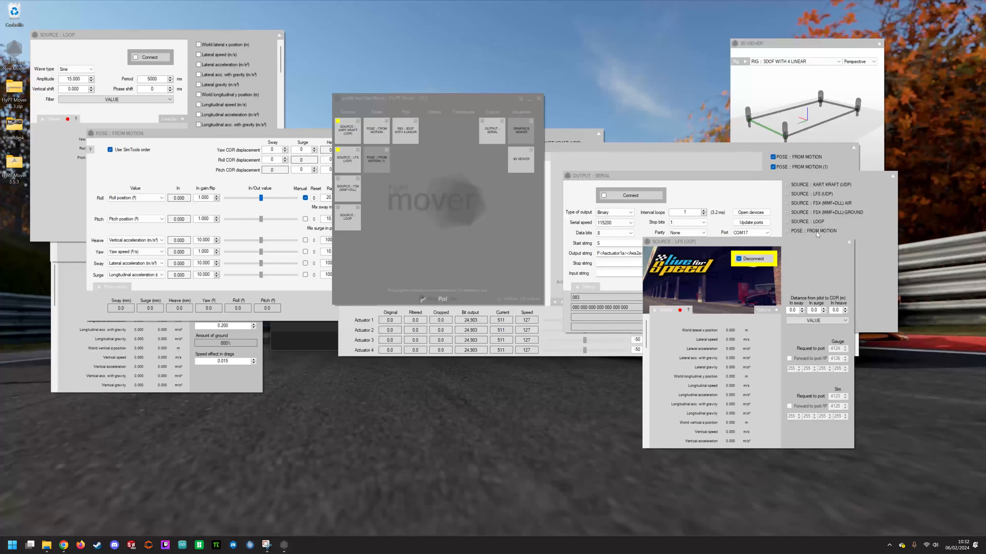
# - Hide the FSX, LFS, Loop and Kart Kraft source windows
pyautogui.click(251, 376)
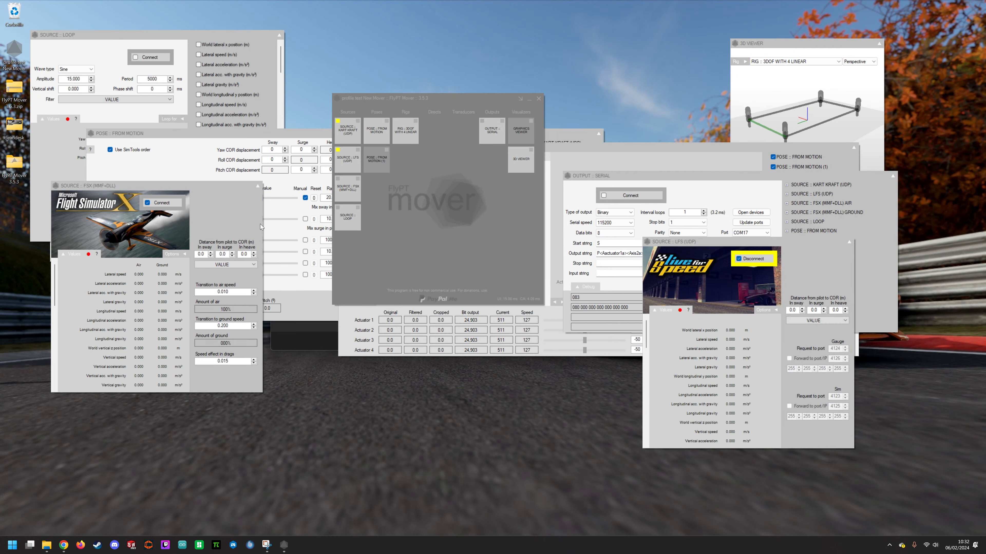
pyautogui.click(258, 185)
pyautogui.click(263, 188)
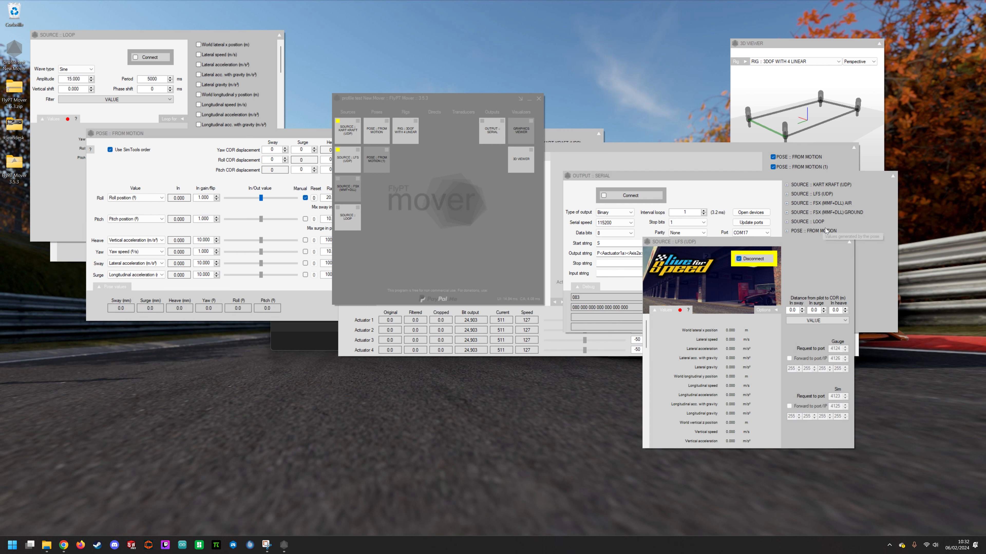
pyautogui.click(849, 241)
pyautogui.click(855, 246)
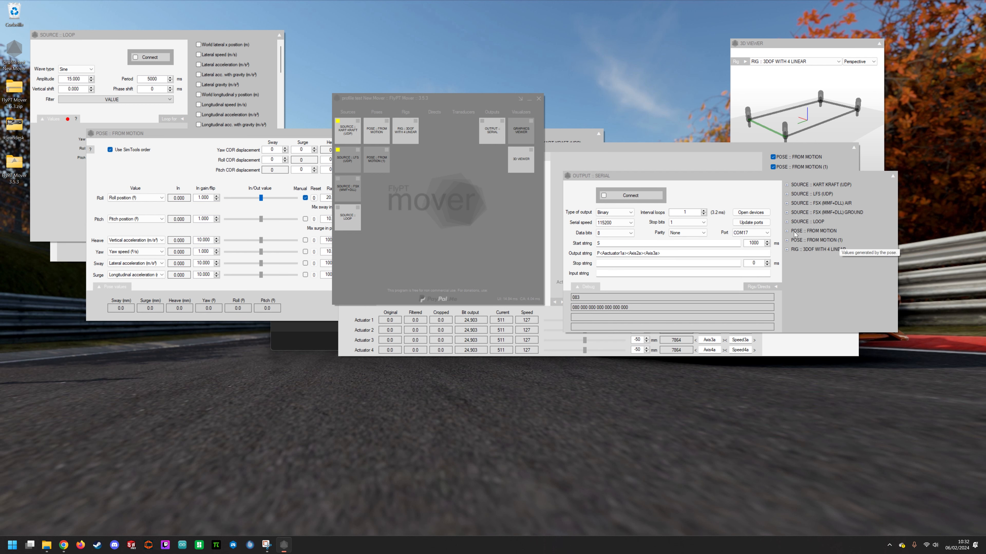
pyautogui.click(279, 35)
pyautogui.click(286, 39)
pyautogui.click(256, 54)
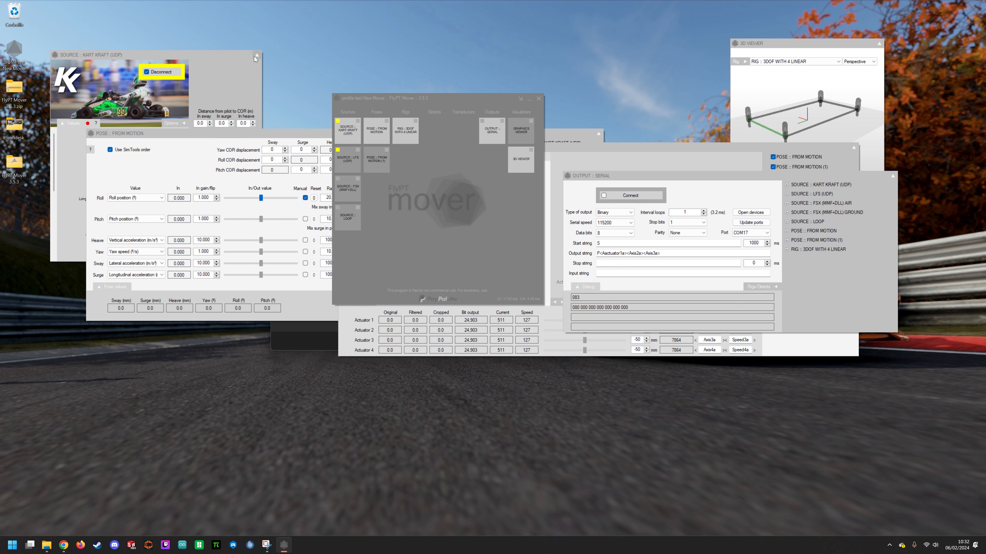
pyautogui.click(263, 60)
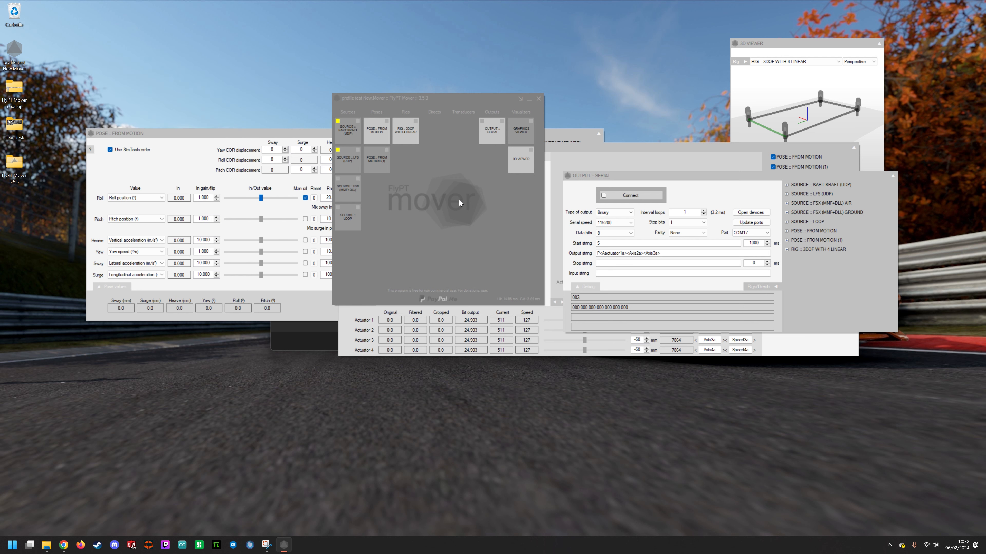
# - Add a Simple Direct module to the profile
pyautogui.rightClick(435, 140)
pyautogui.moveTo(477, 152)
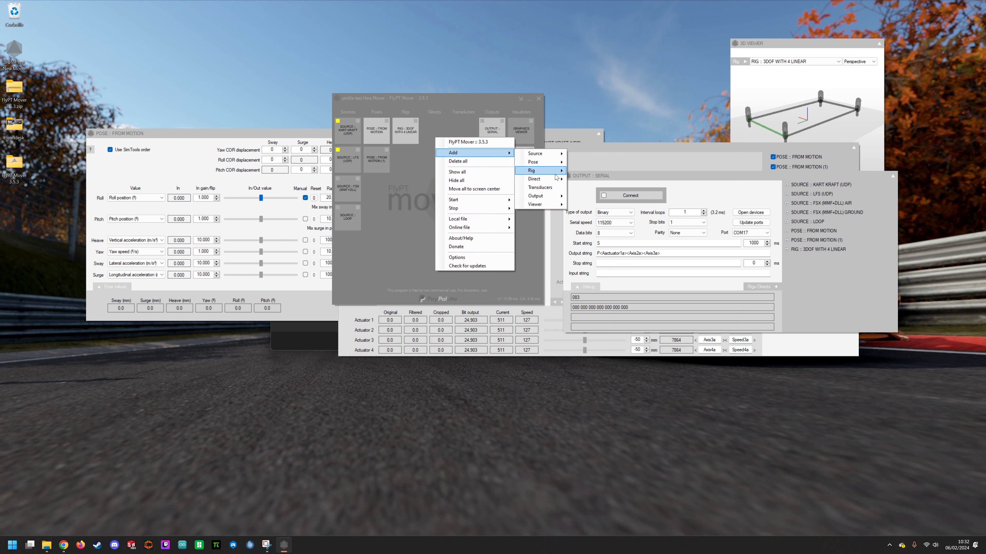
pyautogui.moveTo(552, 179)
pyautogui.click(586, 180)
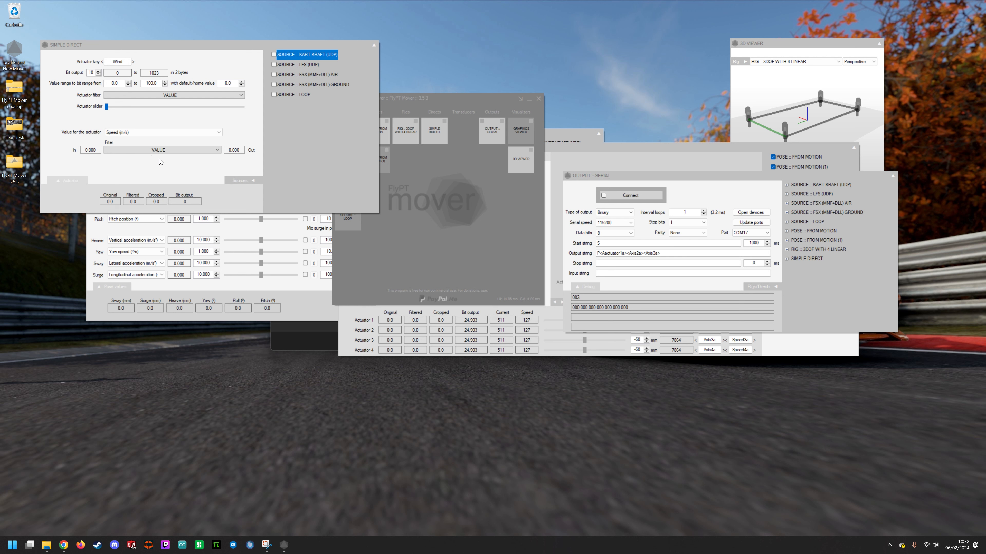
# - Examine the Simple Direct module's choices for the actuator value and its filter editor
pyautogui.click(117, 133)
pyautogui.click(132, 140)
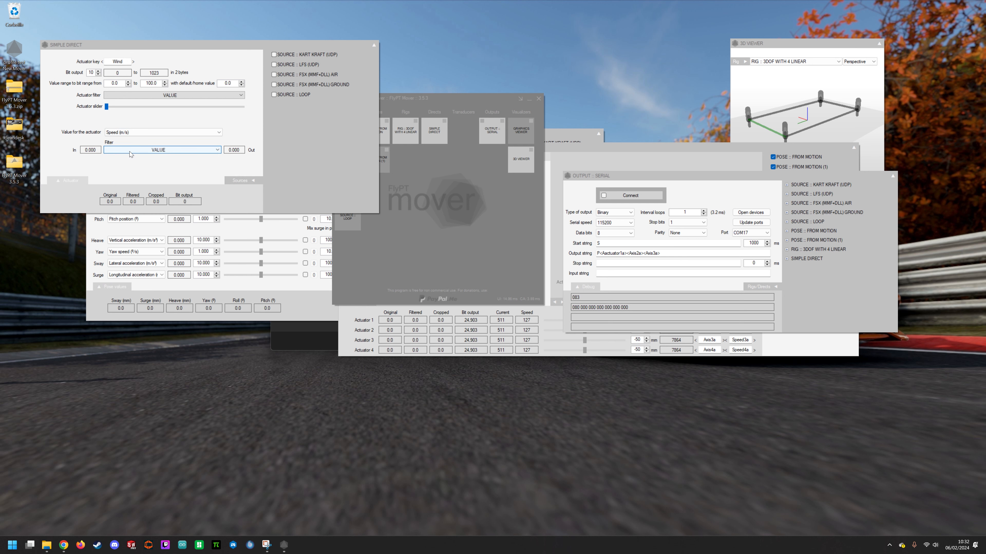
pyautogui.click(129, 151)
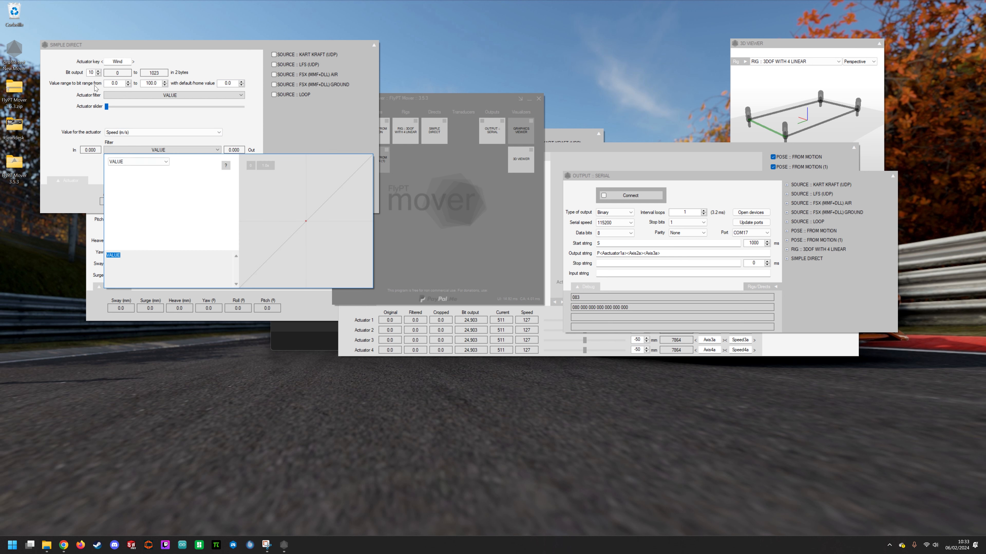
pyautogui.click(207, 105)
# - Append the Wind actuator key as <Wind> to the serial output string and test the Simple Direct actuator slider at about 32 and 21
pyautogui.moveTo(124, 62); pyautogui.dragTo(99, 63)
pyautogui.hotkey('ctrl', 'c')
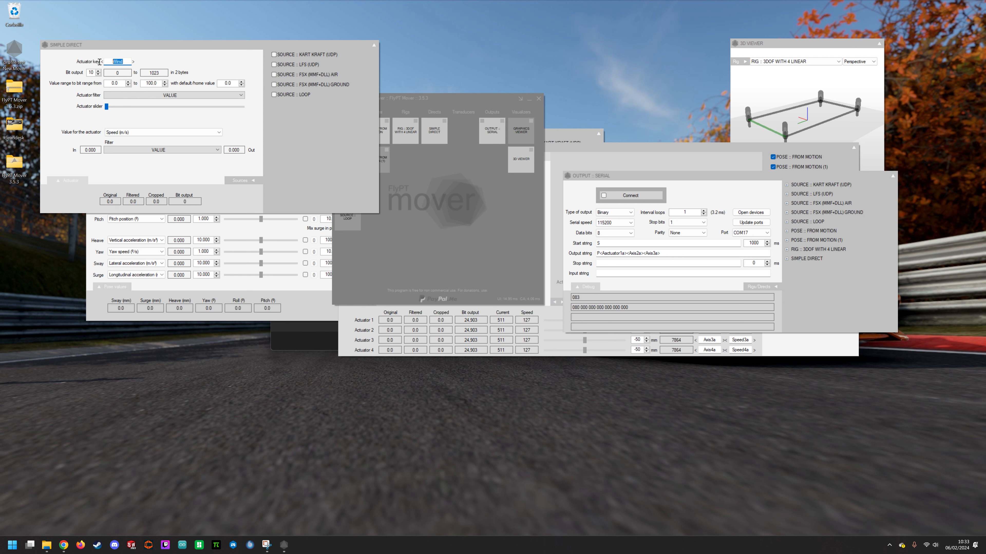
pyautogui.moveTo(107, 107); pyautogui.dragTo(151, 107)
pyautogui.click(686, 253)
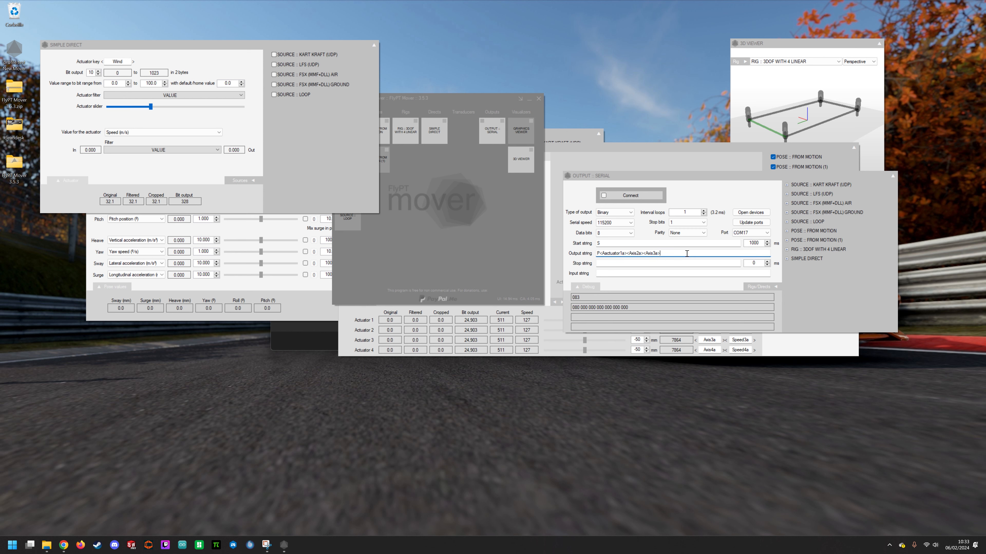
pyautogui.write('<')
pyautogui.hotkey('ctrl', 'v')
pyautogui.write('>')
pyautogui.click(684, 264)
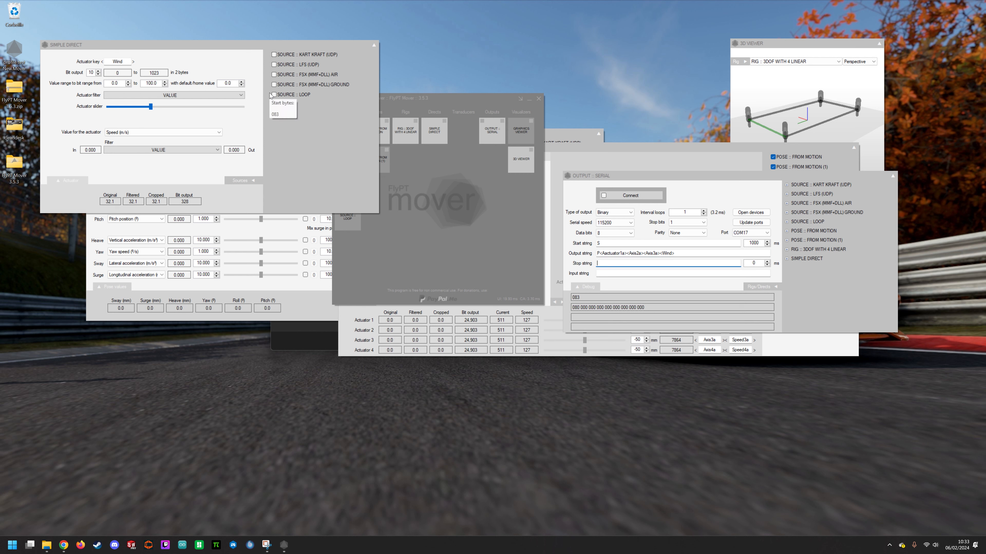
pyautogui.click(144, 106)
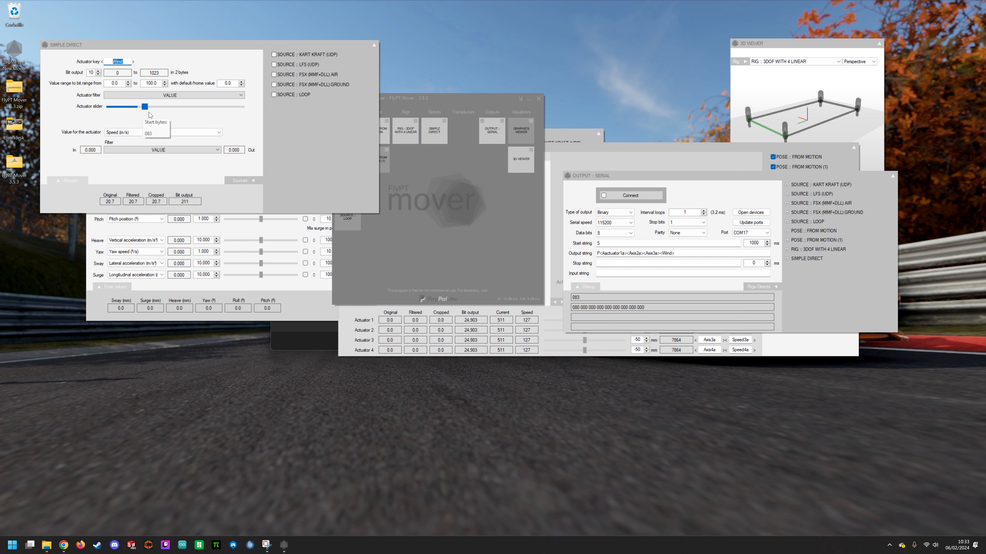
# - Set the Wind actuator filter to NUMBER with the value 100, testing the actuator slider at about 70 and 48
pyautogui.moveTo(149, 115); pyautogui.dragTo(202, 114)
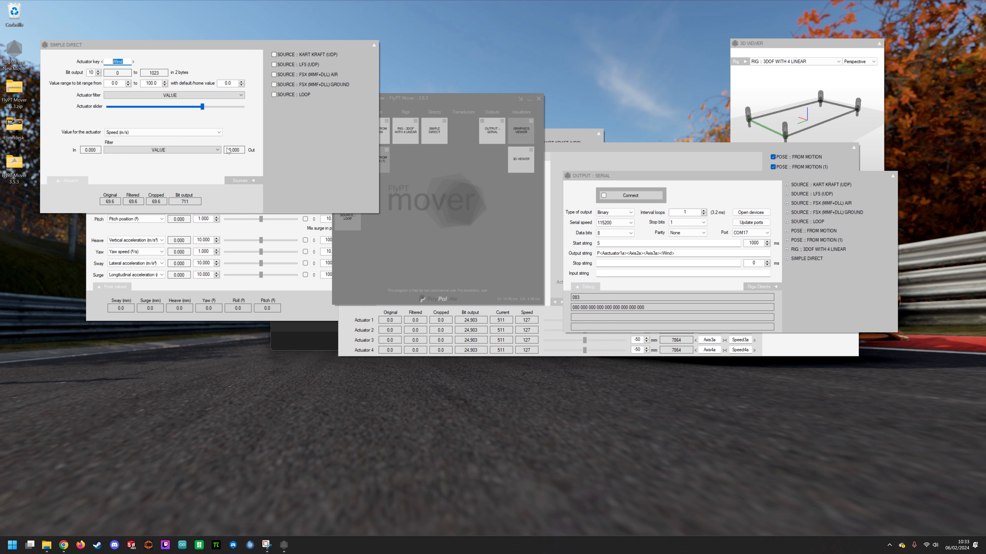
pyautogui.click(151, 100)
pyautogui.click(151, 107)
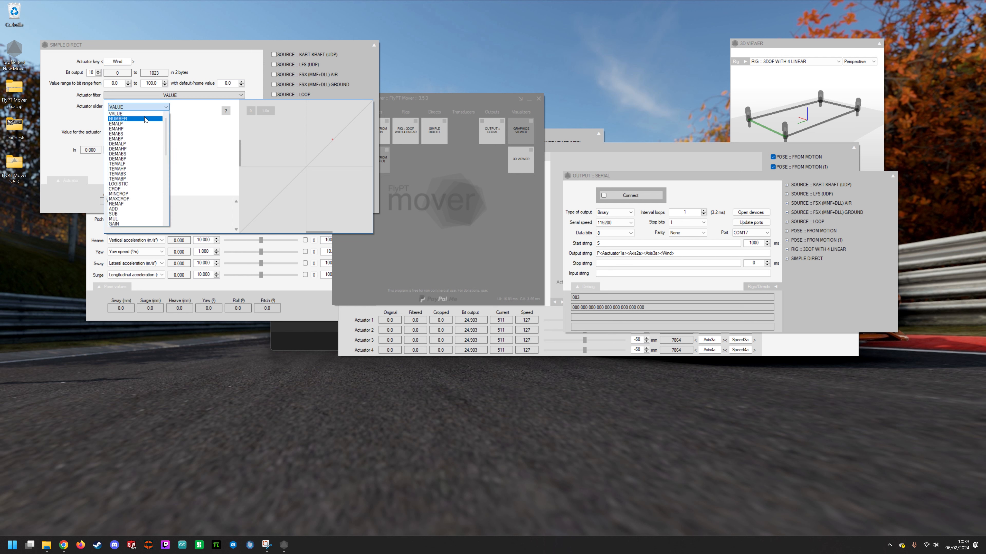
pyautogui.click(145, 119)
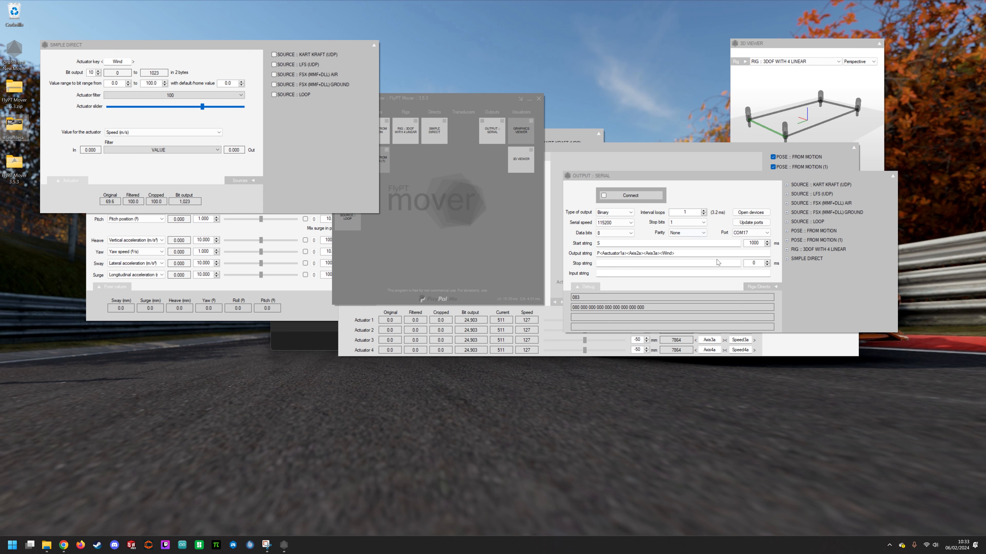
pyautogui.click(708, 254)
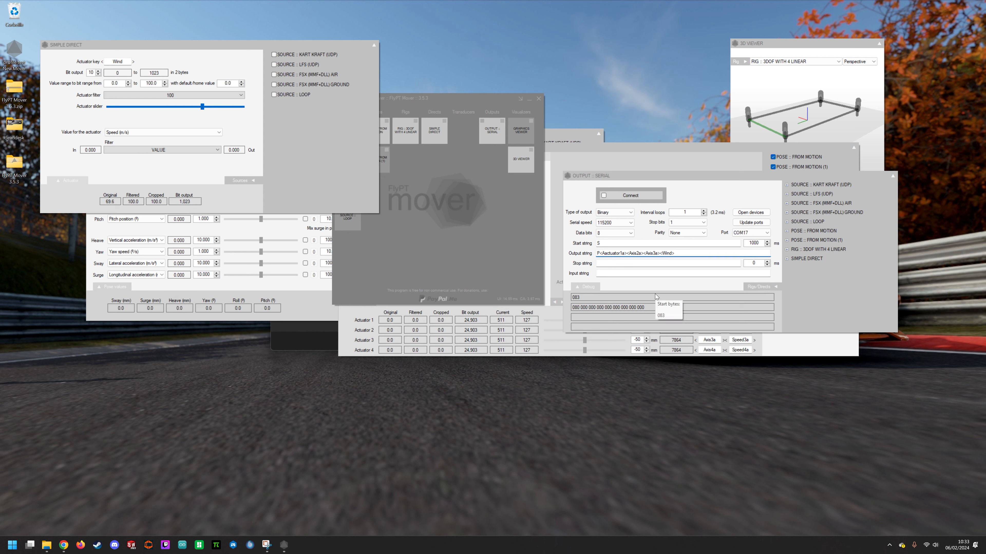
pyautogui.moveTo(201, 105); pyautogui.dragTo(173, 106)
# - Add a pose generated from motor rpm and place its window in the free area below the main window
pyautogui.rightClick(461, 173)
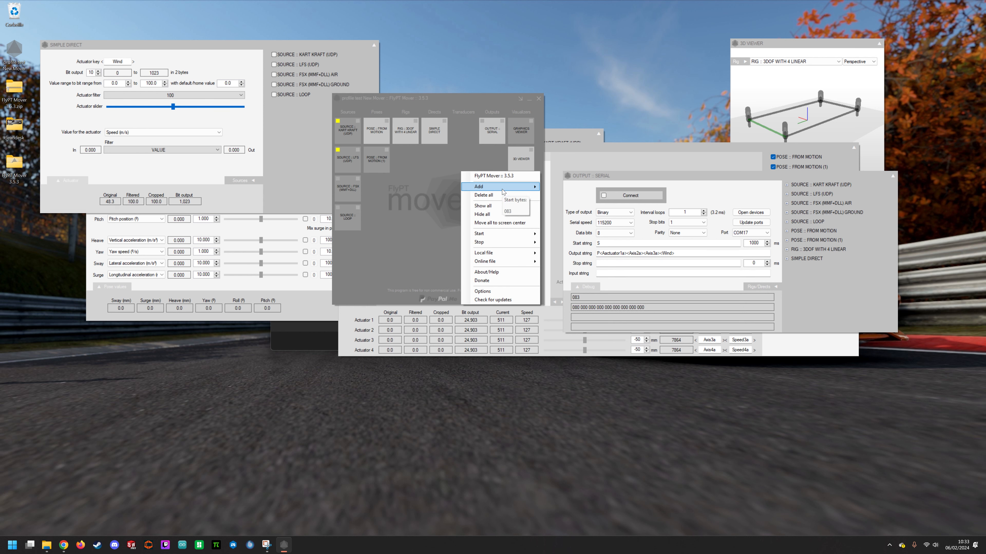
pyautogui.moveTo(586, 207)
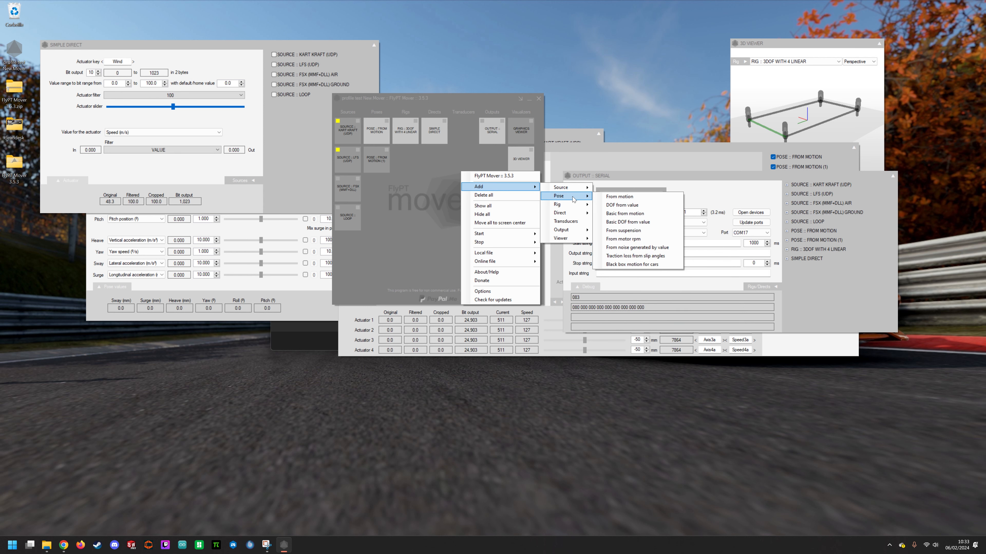
pyautogui.click(629, 241)
pyautogui.moveTo(163, 51); pyautogui.dragTo(294, 361)
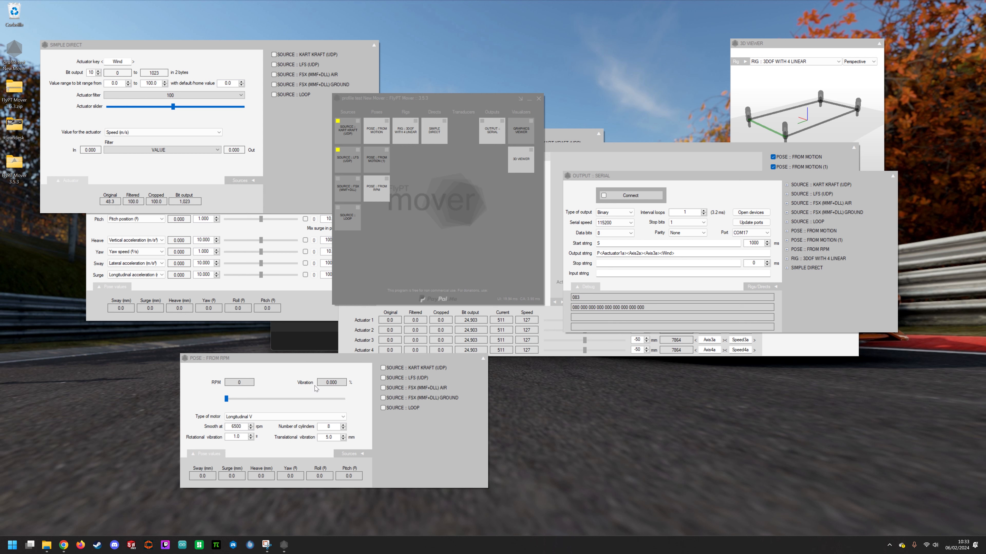
# - Set the From RPM pose's rotational vibration to 0.1° and its translational vibration to 1.0 mm
pyautogui.click(245, 421)
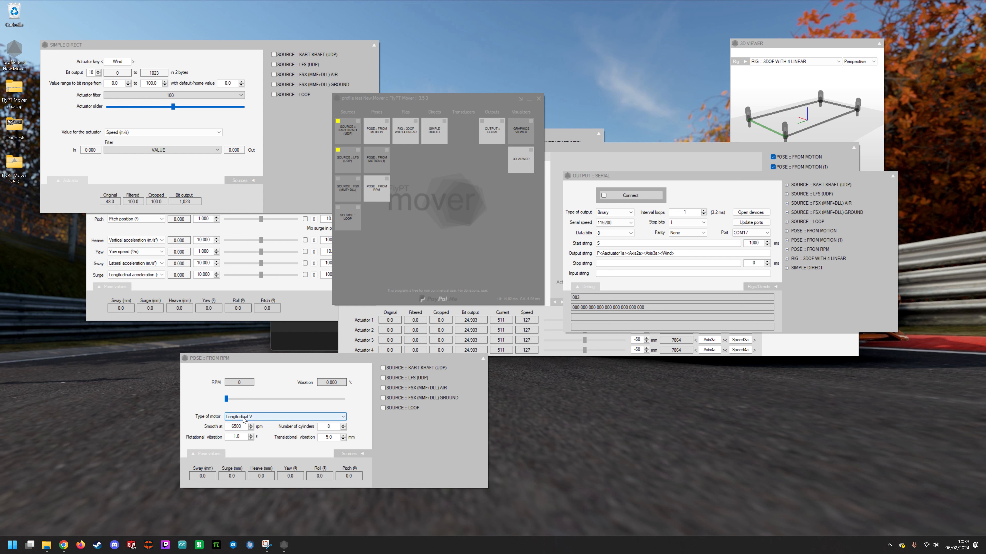
pyautogui.click(254, 429)
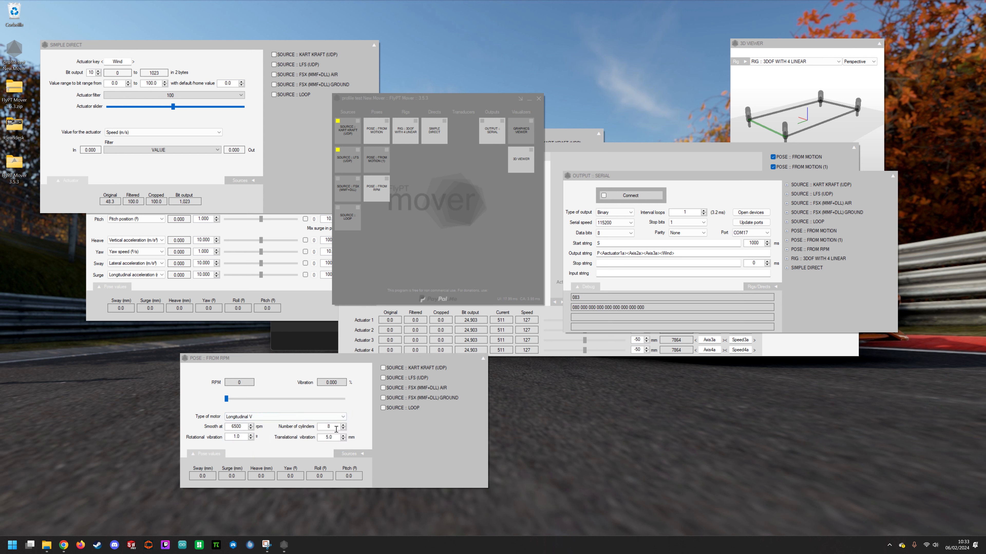
pyautogui.doubleClick(239, 438)
pyautogui.write('0.1')
pyautogui.doubleClick(329, 437)
pyautogui.write('1.0')
# - Enable the Kart Kraft, LFS, FSX air, FSX ground and Loop sources for the From RPM pose, and hide its window
pyautogui.click(383, 398)
pyautogui.click(383, 387)
pyautogui.click(384, 378)
pyautogui.click(384, 368)
pyautogui.click(383, 408)
pyautogui.rightClick(487, 362)
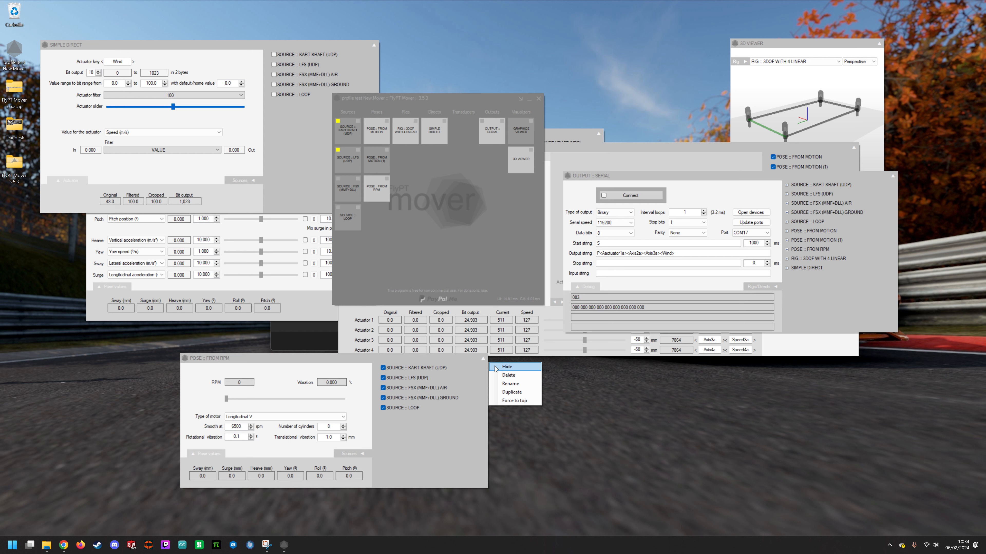
pyautogui.click(495, 366)
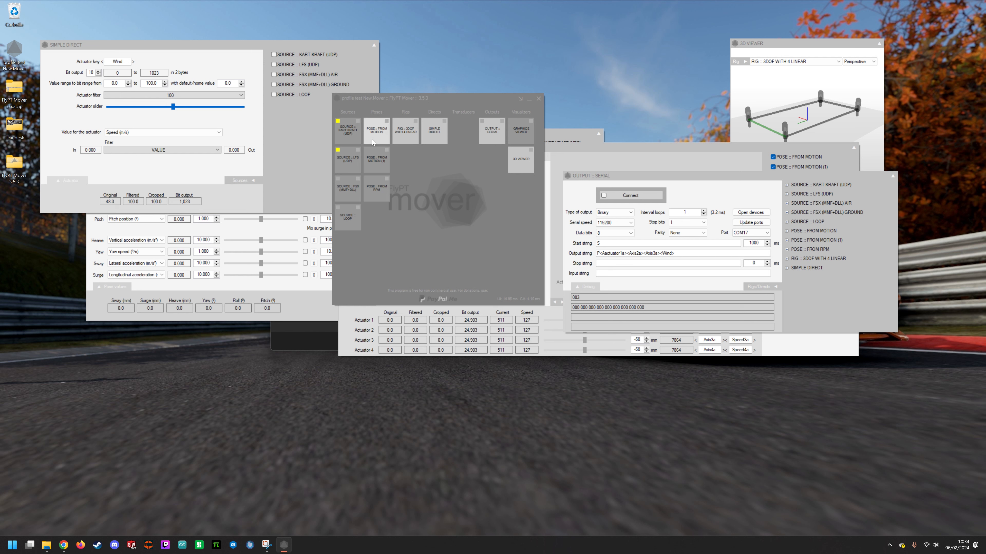
# - Examine the settings and enabled sources of the second From Motion pose, and close its window again
pyautogui.click(375, 161)
pyautogui.moveTo(376, 119); pyautogui.dragTo(428, 163)
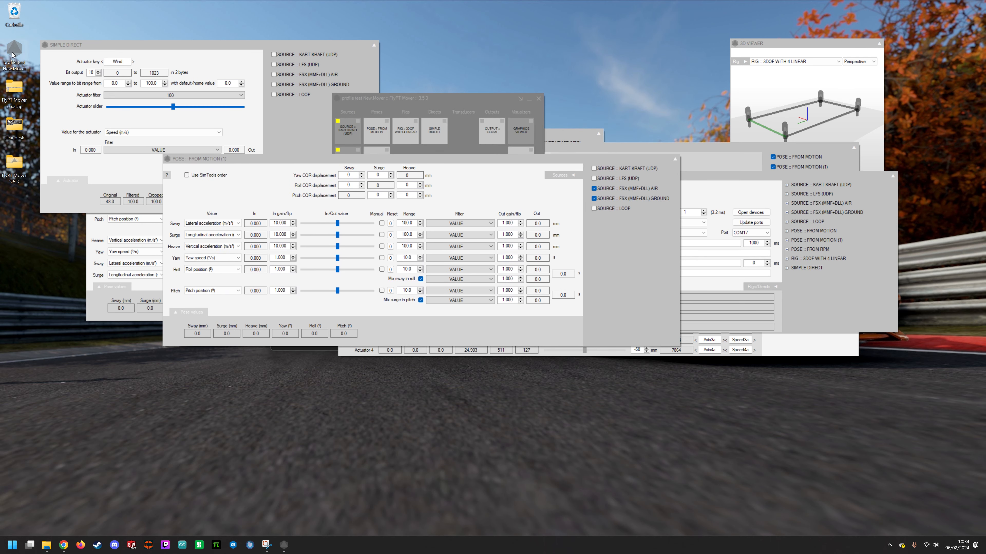
pyautogui.click(675, 160)
# - Add a second Serial output module to the profile and move its window below the main window
pyautogui.rightClick(484, 157)
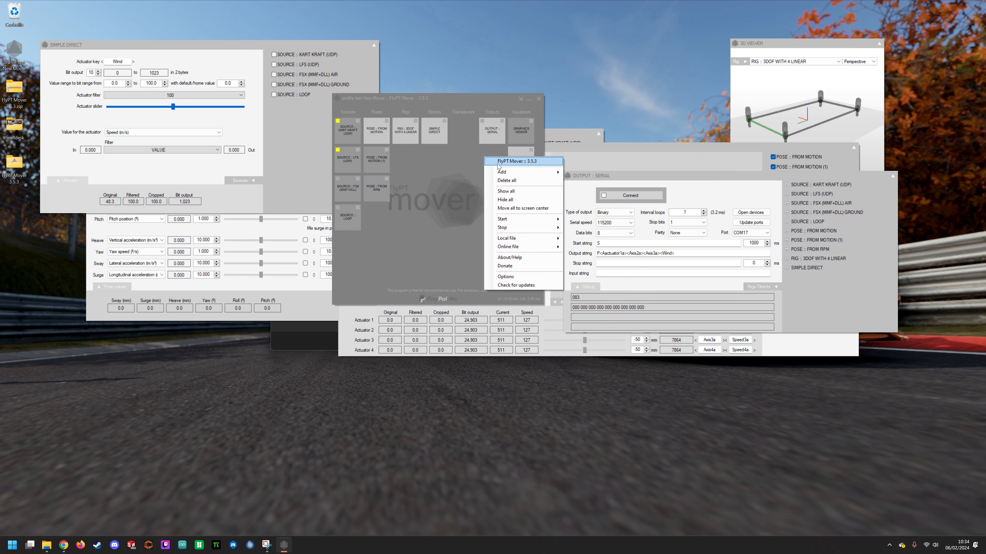
pyautogui.moveTo(504, 173)
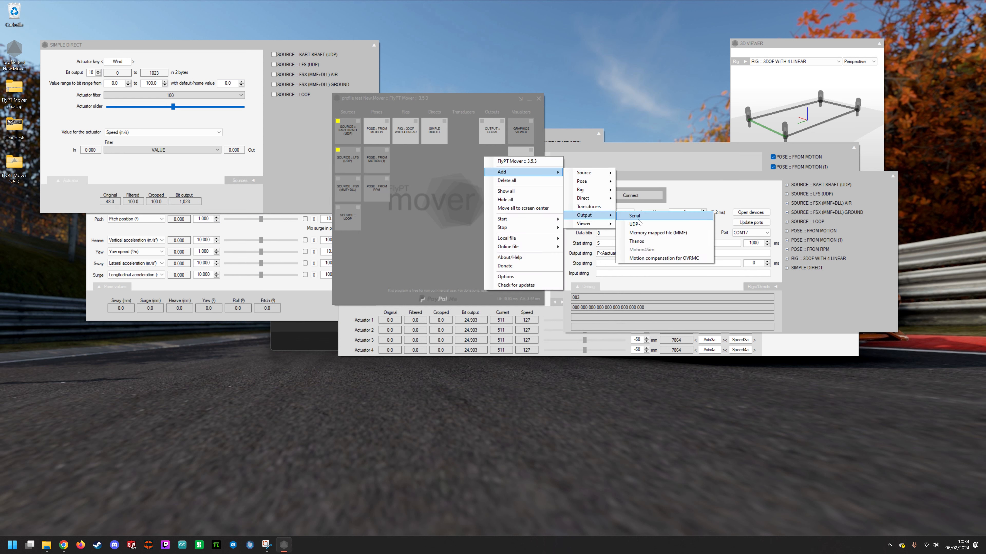
pyautogui.click(636, 217)
pyautogui.click(493, 136)
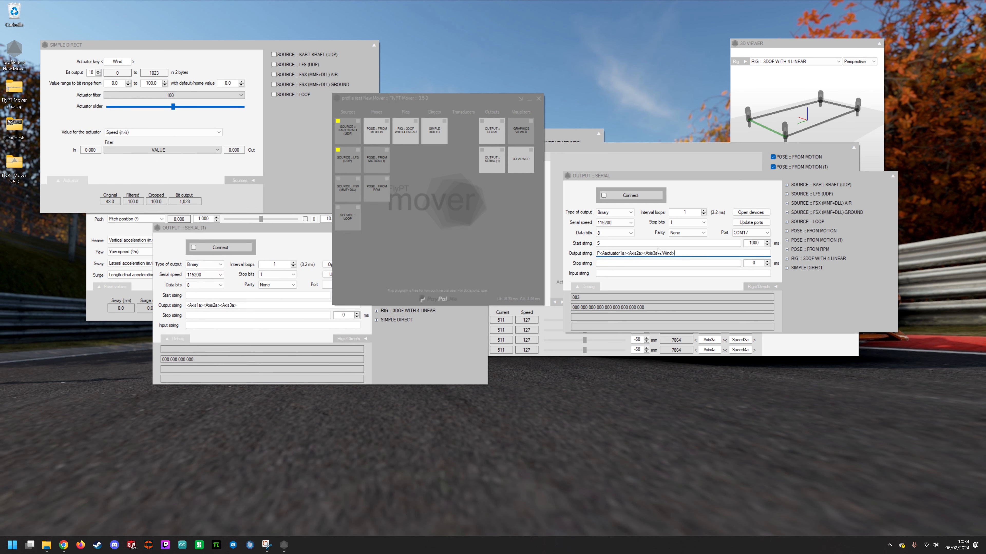
pyautogui.click(256, 306)
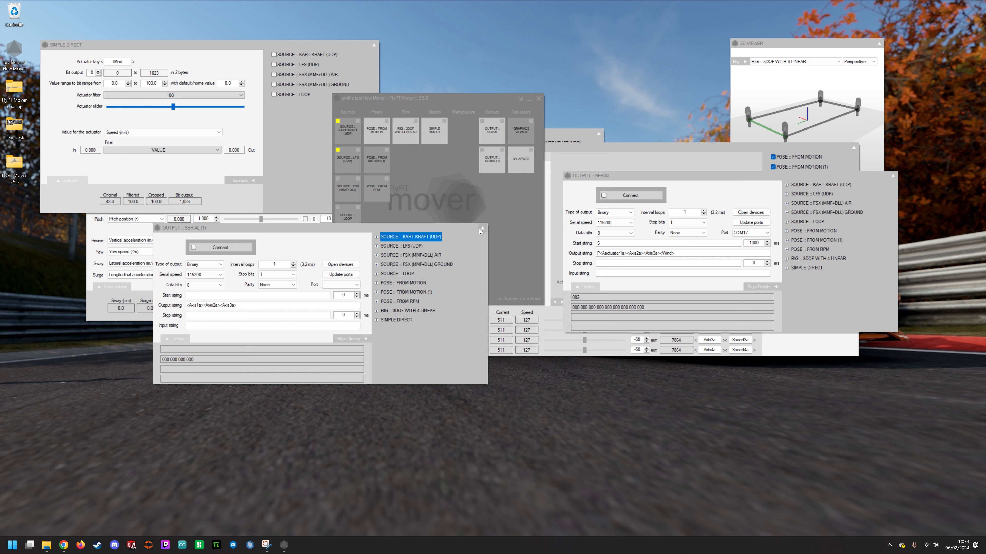
pyautogui.moveTo(457, 228); pyautogui.dragTo(462, 313)
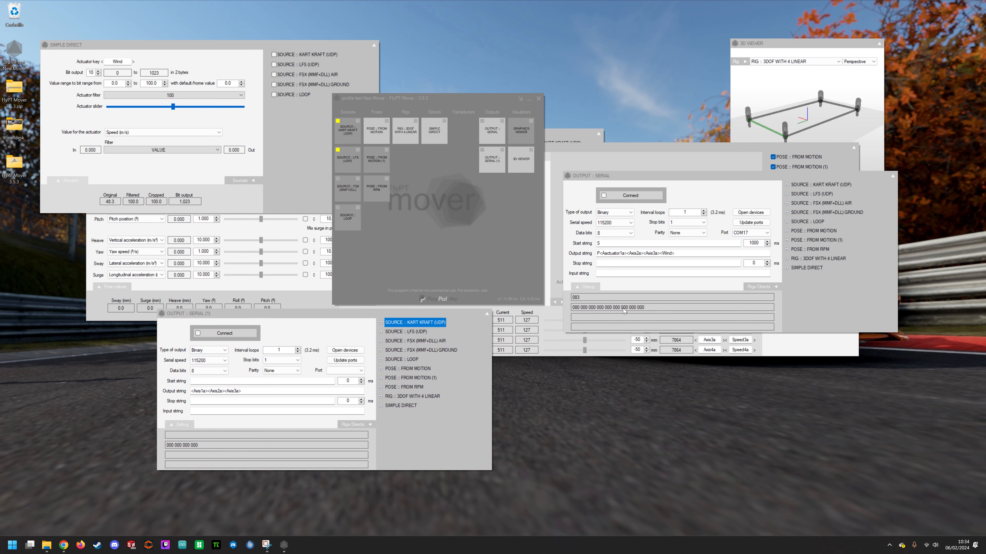